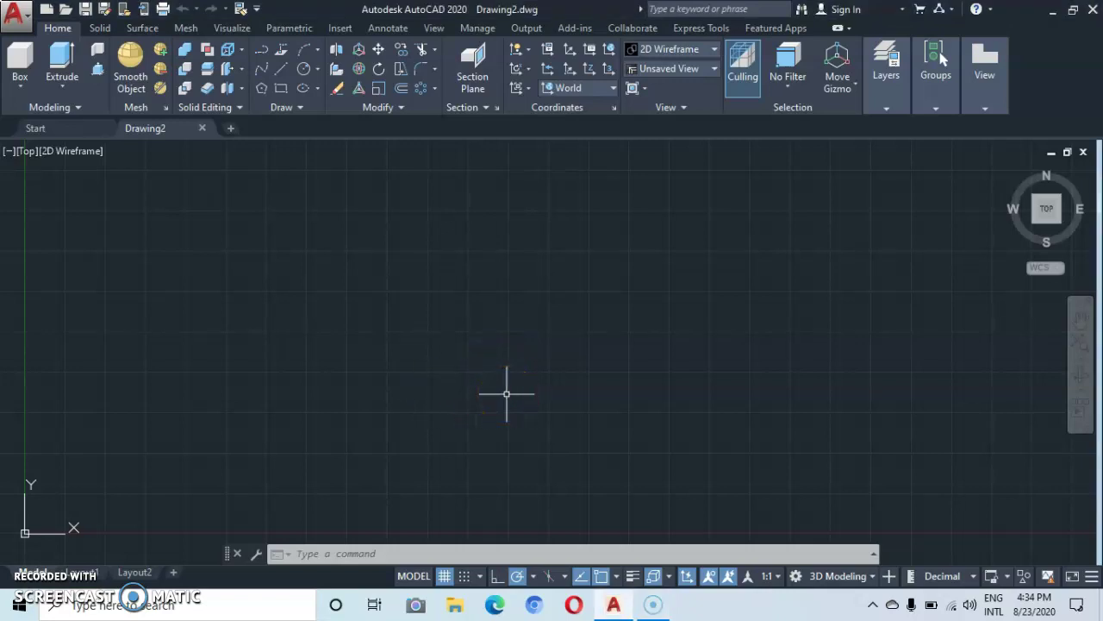
- Draw a circle of diameter 3
{"action": "left_click", "coordinate": [526, 383]}
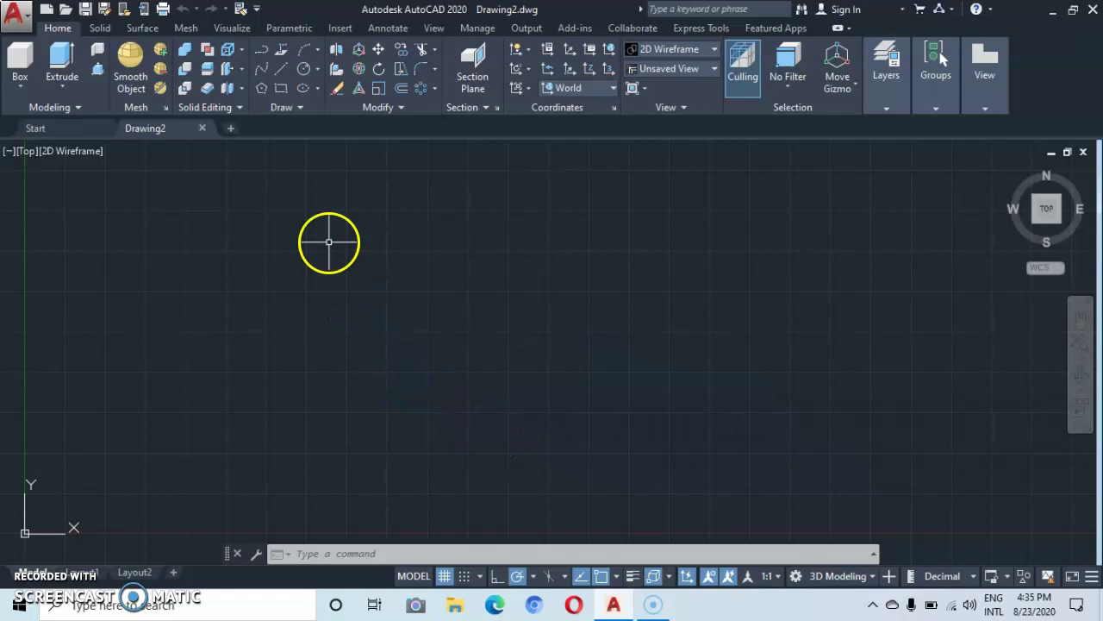
{"action": "left_click", "coordinate": [302, 68]}
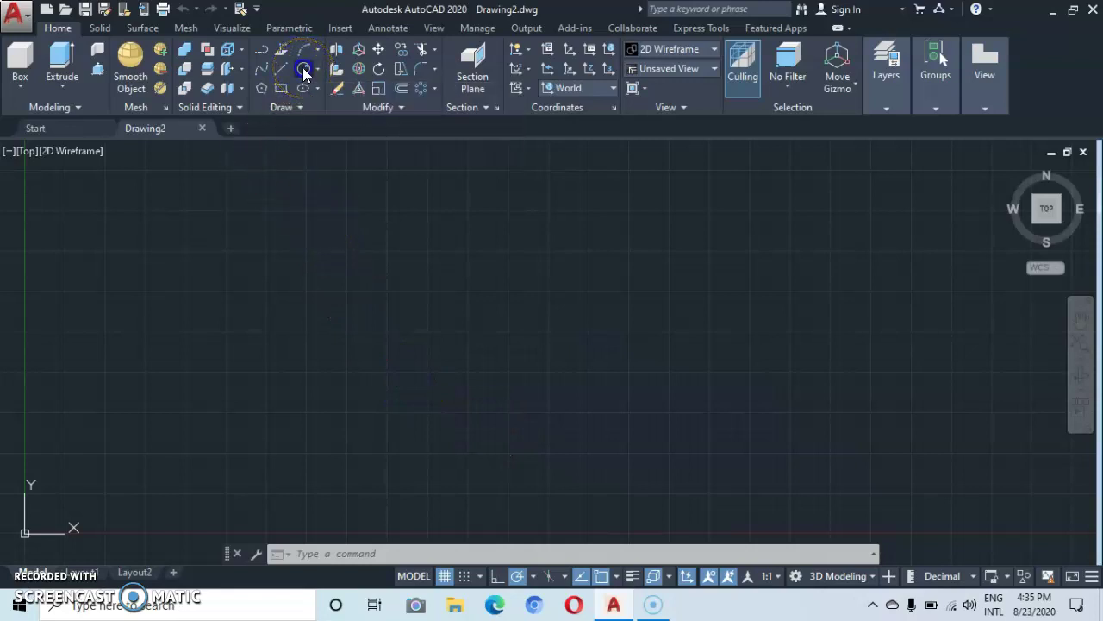
{"action": "left_click", "coordinate": [509, 331]}
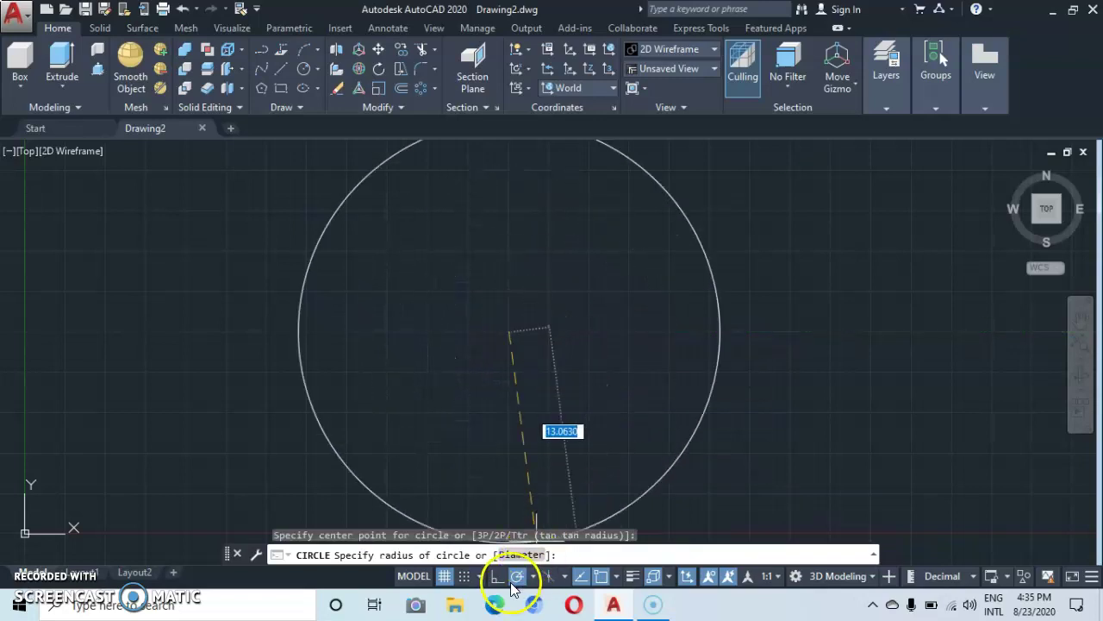
{"action": "left_click", "coordinate": [520, 553]}
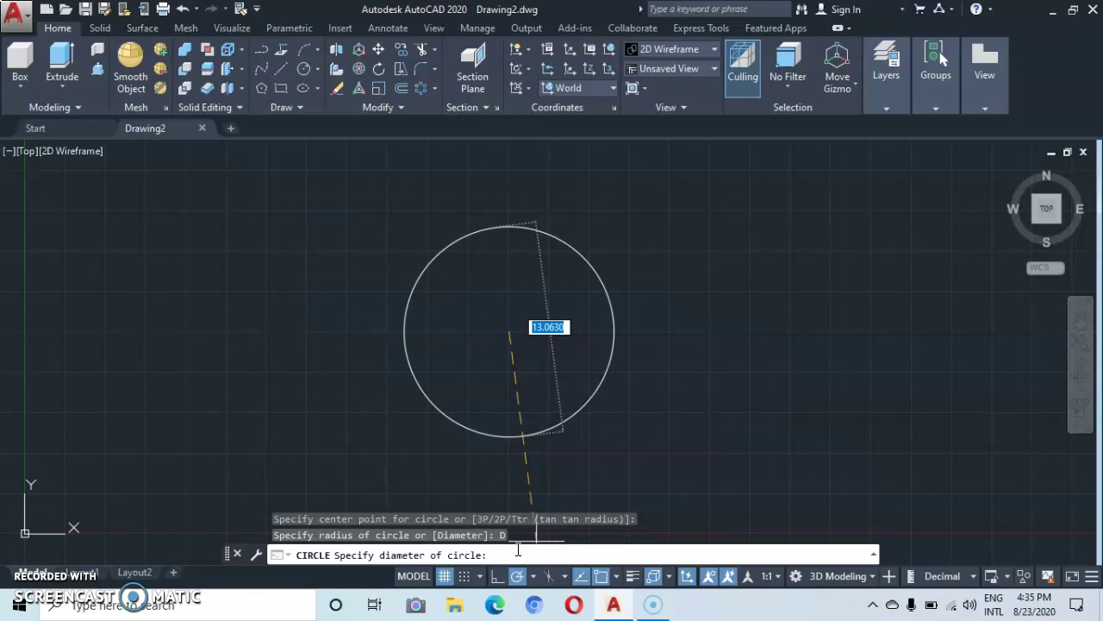
{"action": "key", "text": "Return"}
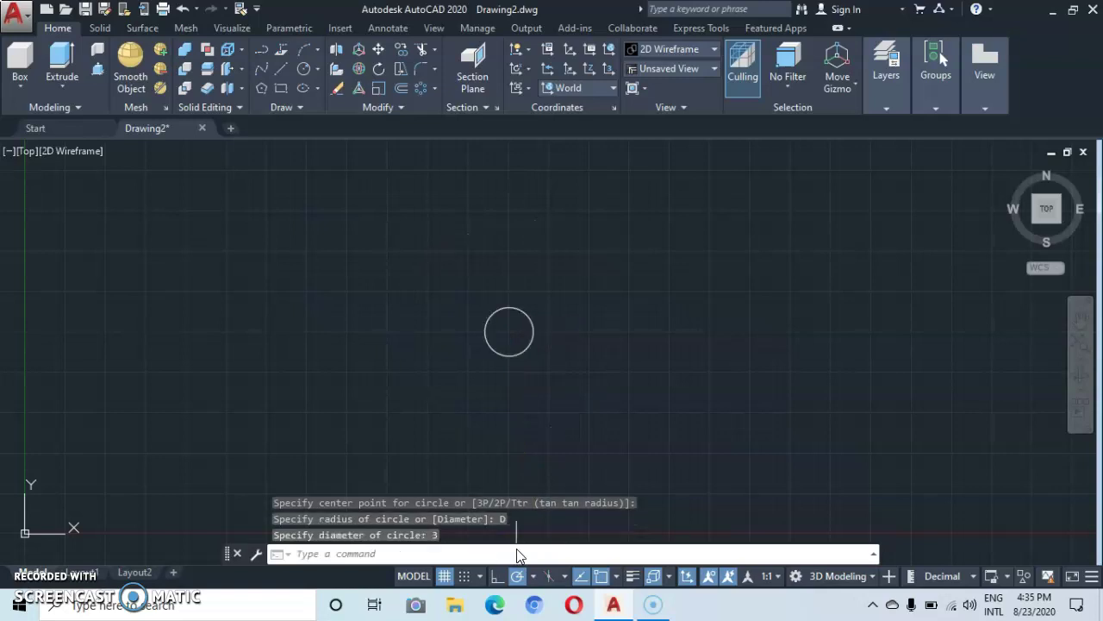
{"action": "scroll", "coordinate": [623, 391], "scroll_direction": "up", "scroll_amount": 3}
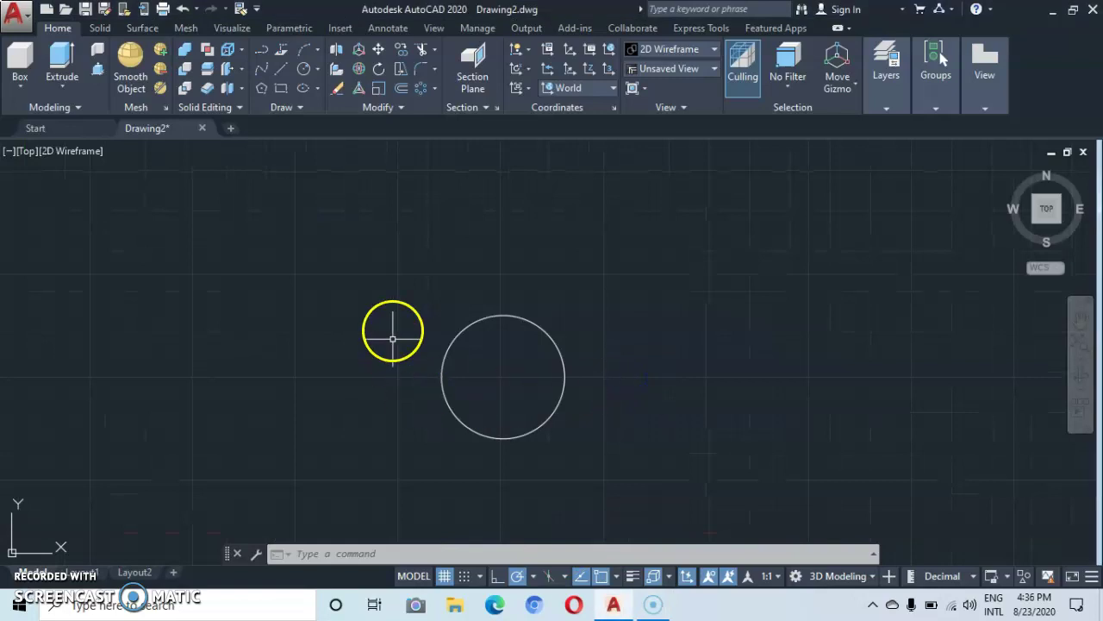
- Draw a concentric circle of diameter 3.333 on the same centre
{"action": "left_click", "coordinate": [303, 69]}
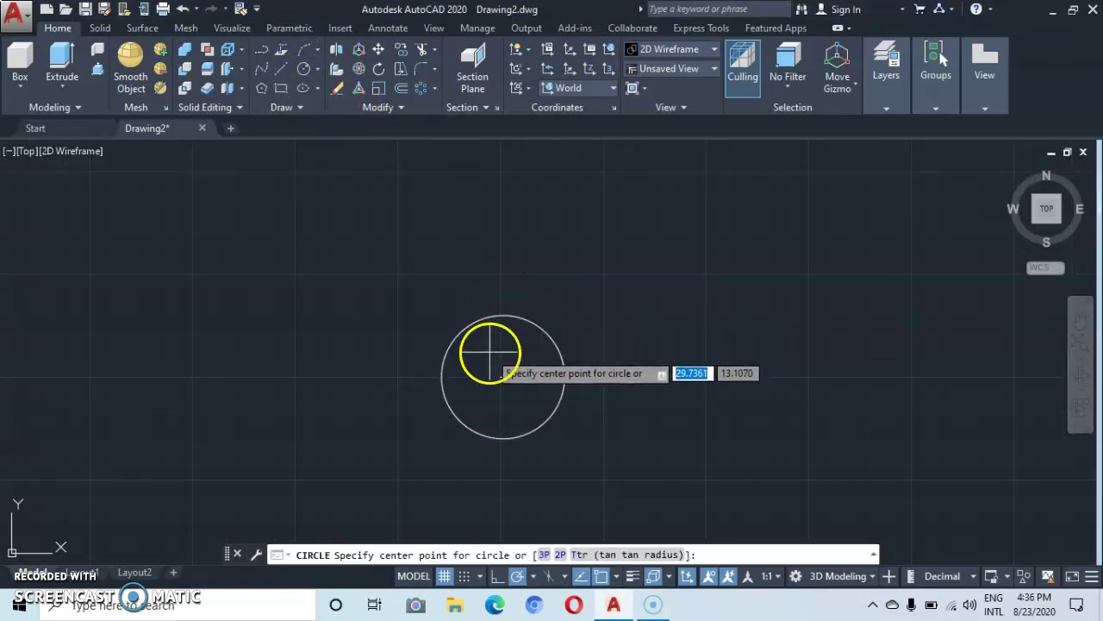
{"action": "left_click", "coordinate": [504, 377]}
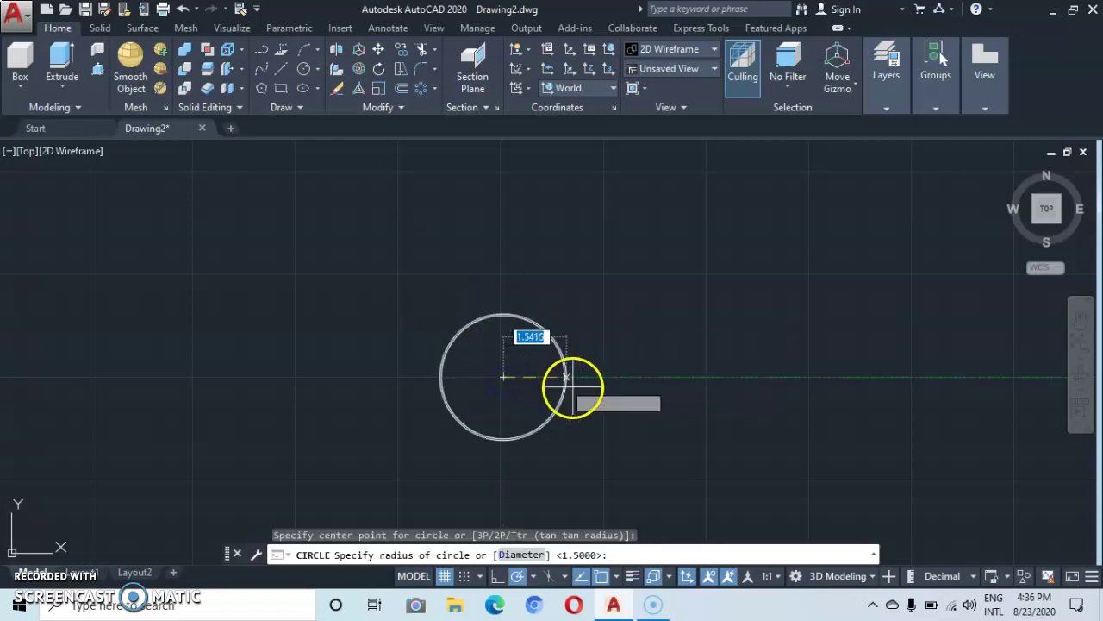
{"action": "left_click", "coordinate": [521, 555]}
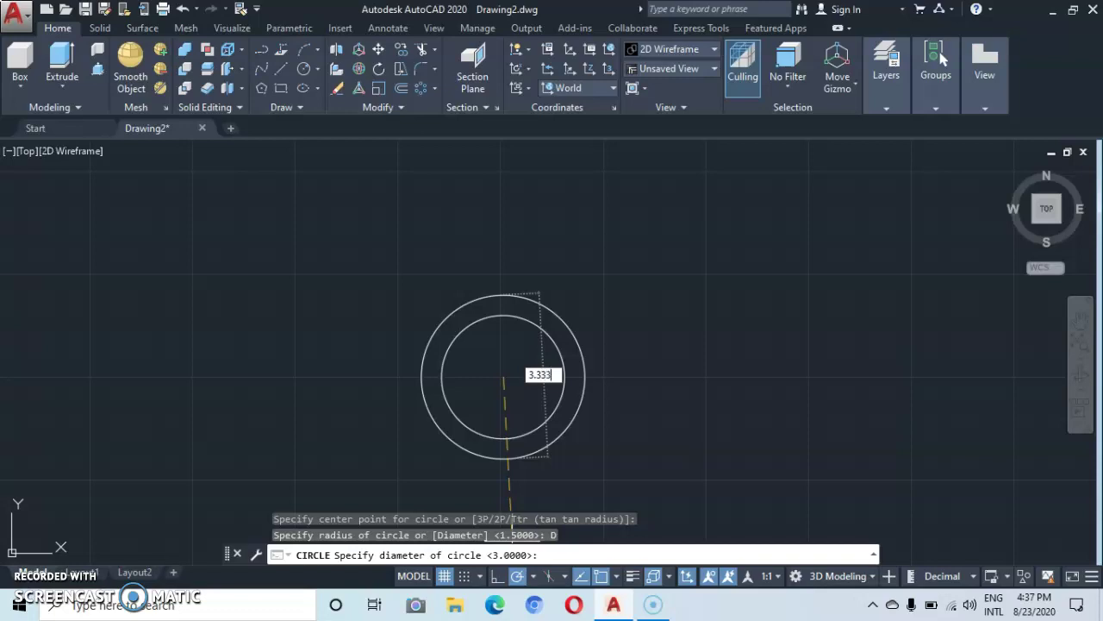
{"action": "type", "text": "3.333"}
{"action": "key", "text": "Return"}
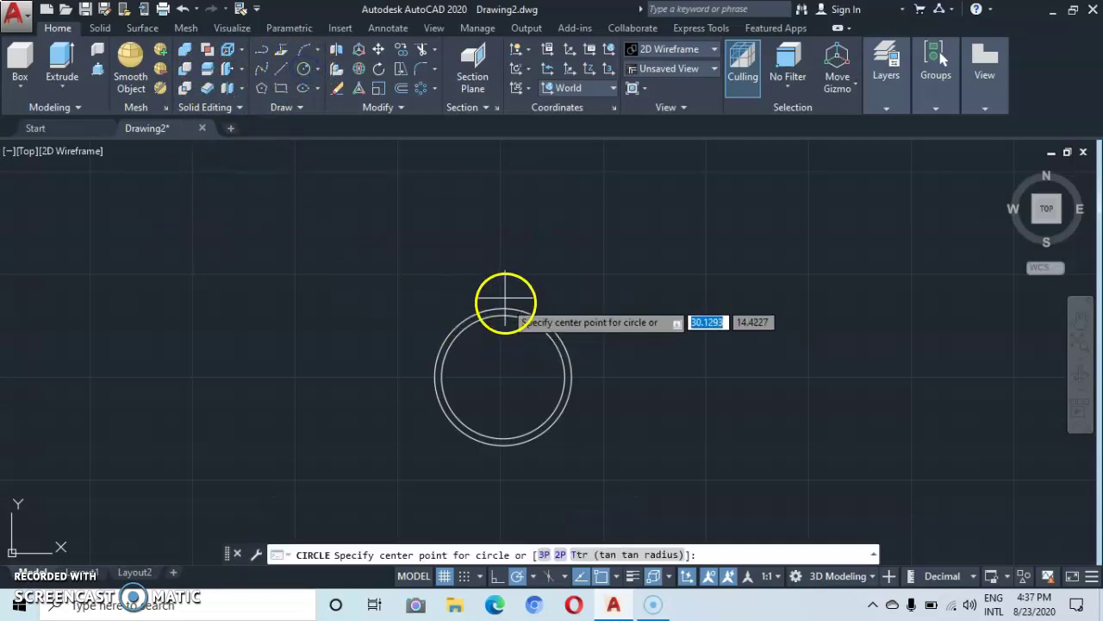
- Add a 2.571-diameter circle on the shared centre and reframe the view around the circles
{"action": "left_click", "coordinate": [504, 377]}
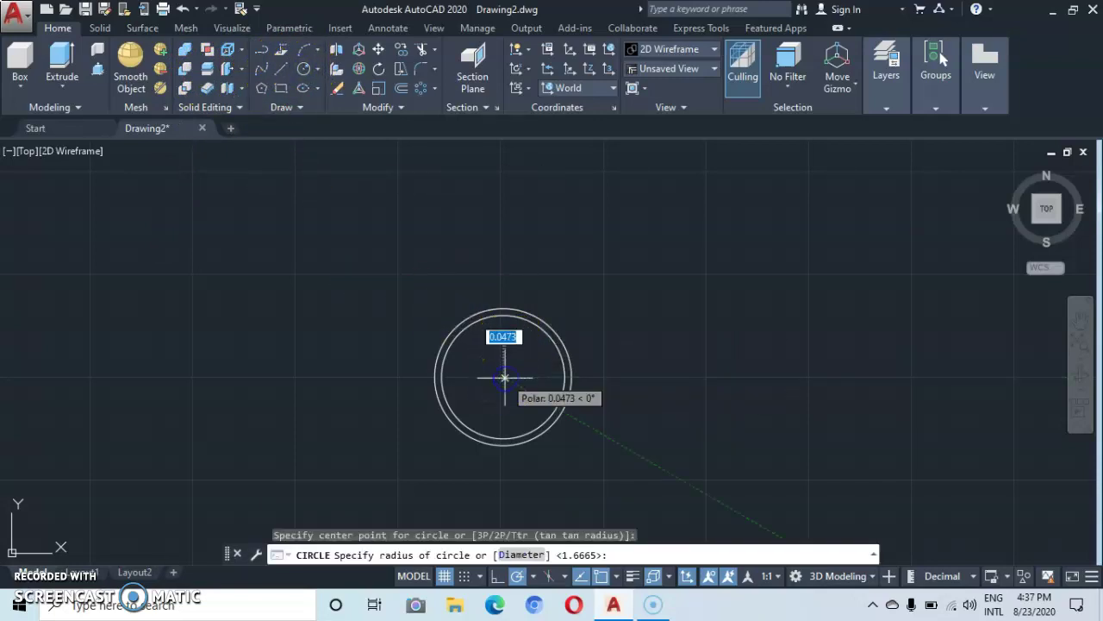
{"action": "left_click", "coordinate": [524, 555]}
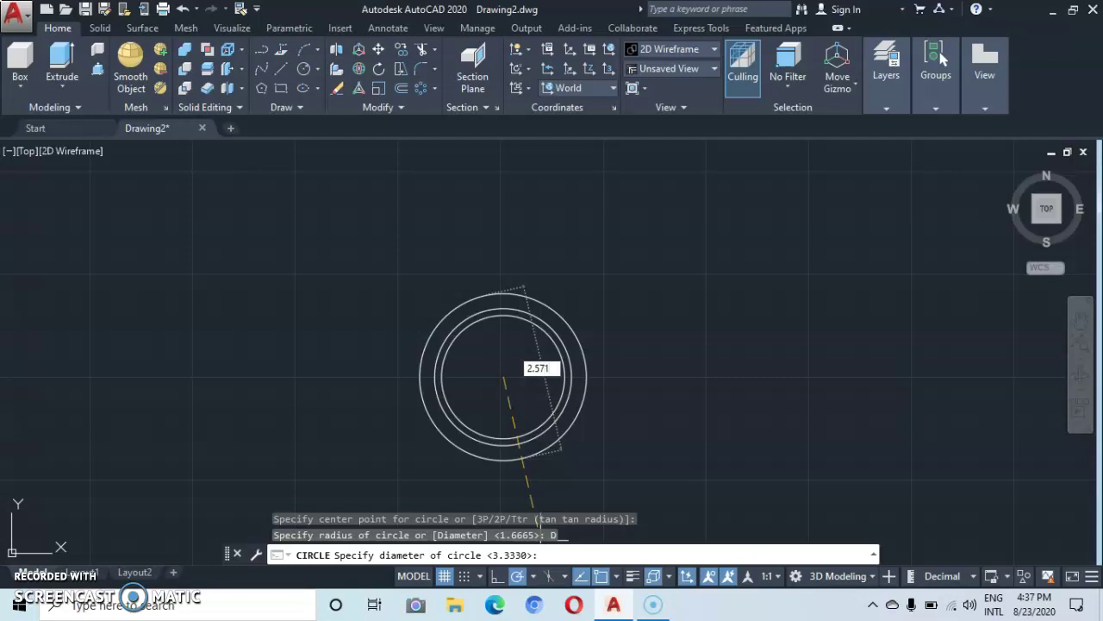
{"action": "left_click", "coordinate": [532, 508]}
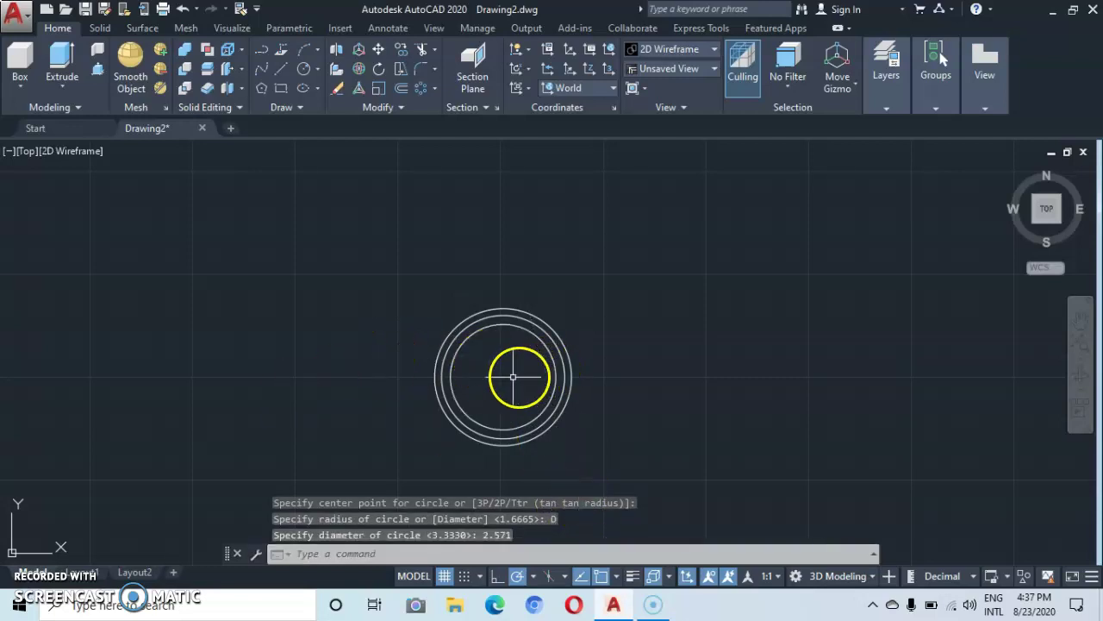
{"action": "scroll", "coordinate": [494, 375], "scroll_direction": "up", "scroll_amount": 2}
{"action": "middle_click_drag", "start_coordinate": [494, 376], "coordinate": [476, 351]}
{"action": "scroll", "coordinate": [495, 329], "scroll_direction": "down", "scroll_amount": 4}
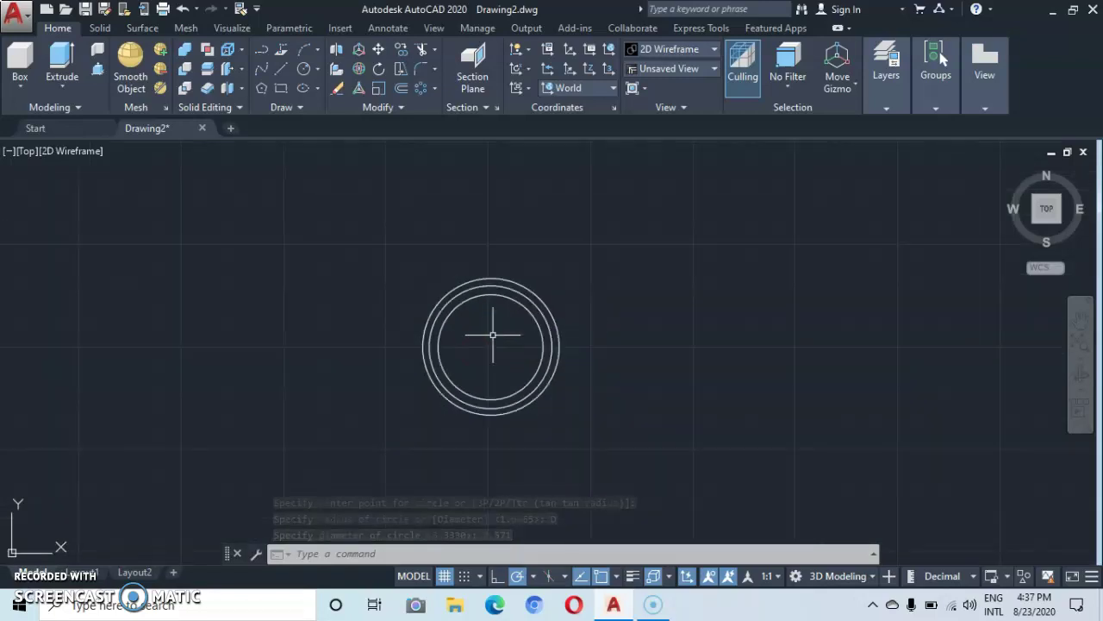
{"action": "scroll", "coordinate": [492, 332], "scroll_direction": "up", "scroll_amount": 4}
{"action": "scroll", "coordinate": [492, 334], "scroll_direction": "down", "scroll_amount": 2}
{"action": "scroll", "coordinate": [492, 334], "scroll_direction": "up", "scroll_amount": 4}
{"action": "scroll", "coordinate": [492, 335], "scroll_direction": "down", "scroll_amount": 4}
{"action": "scroll", "coordinate": [491, 336], "scroll_direction": "up", "scroll_amount": 2}
{"action": "scroll", "coordinate": [483, 343], "scroll_direction": "up", "scroll_amount": 3}
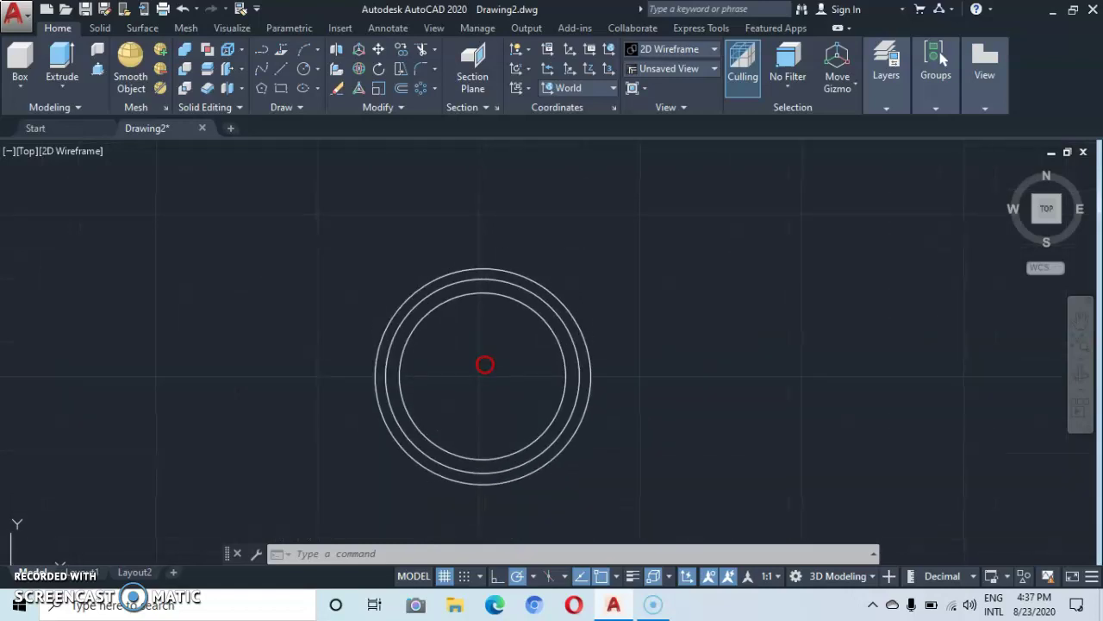
- Draw a vertical line through the shared centre, running beyond the outer circle above and below
{"action": "left_click", "coordinate": [278, 74]}
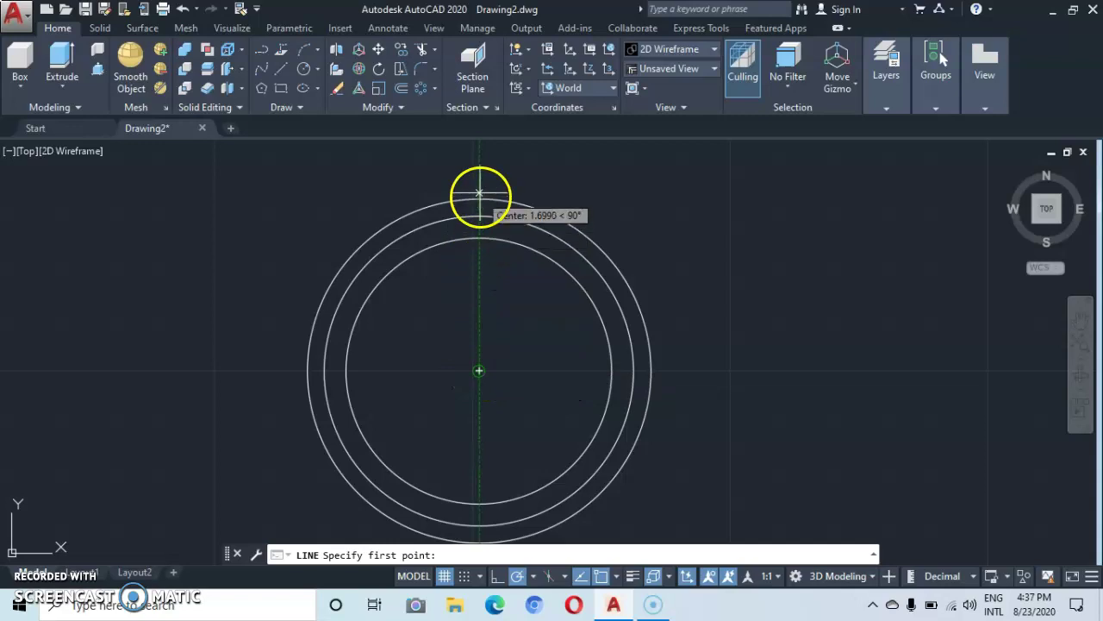
{"action": "left_click", "coordinate": [479, 166]}
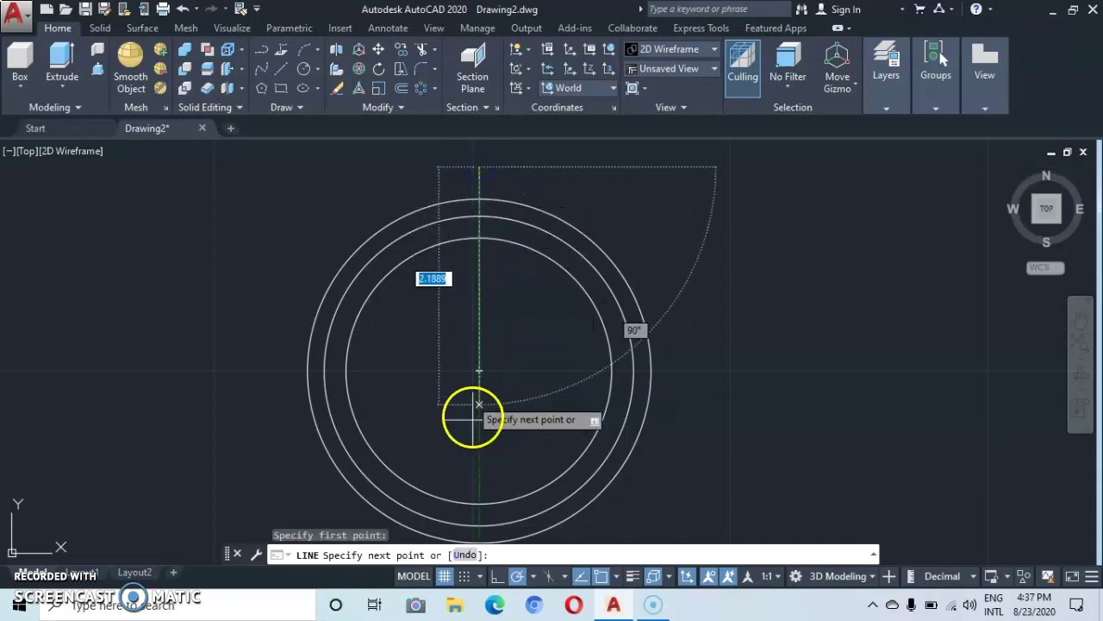
{"action": "middle_click_drag", "start_coordinate": [473, 508], "coordinate": [460, 329]}
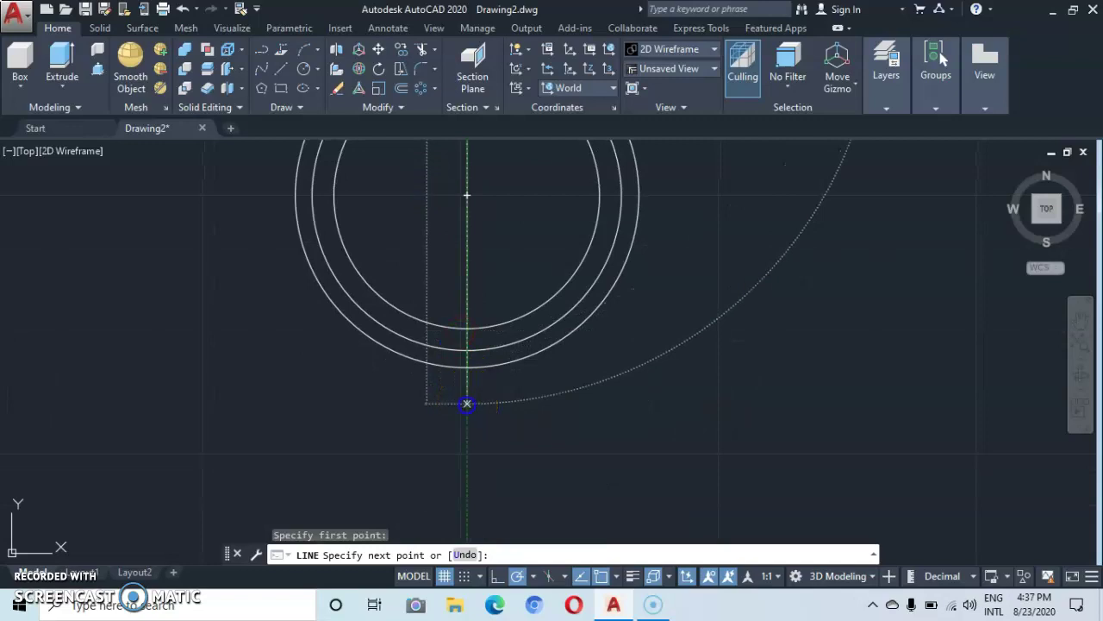
{"action": "left_click", "coordinate": [467, 403]}
{"action": "key", "text": "Escape"}
{"action": "middle_click_drag", "start_coordinate": [485, 233], "coordinate": [519, 393]}
{"action": "scroll", "coordinate": [519, 392], "scroll_direction": "down", "scroll_amount": 2}
{"action": "scroll", "coordinate": [521, 386], "scroll_direction": "up", "scroll_amount": 2}
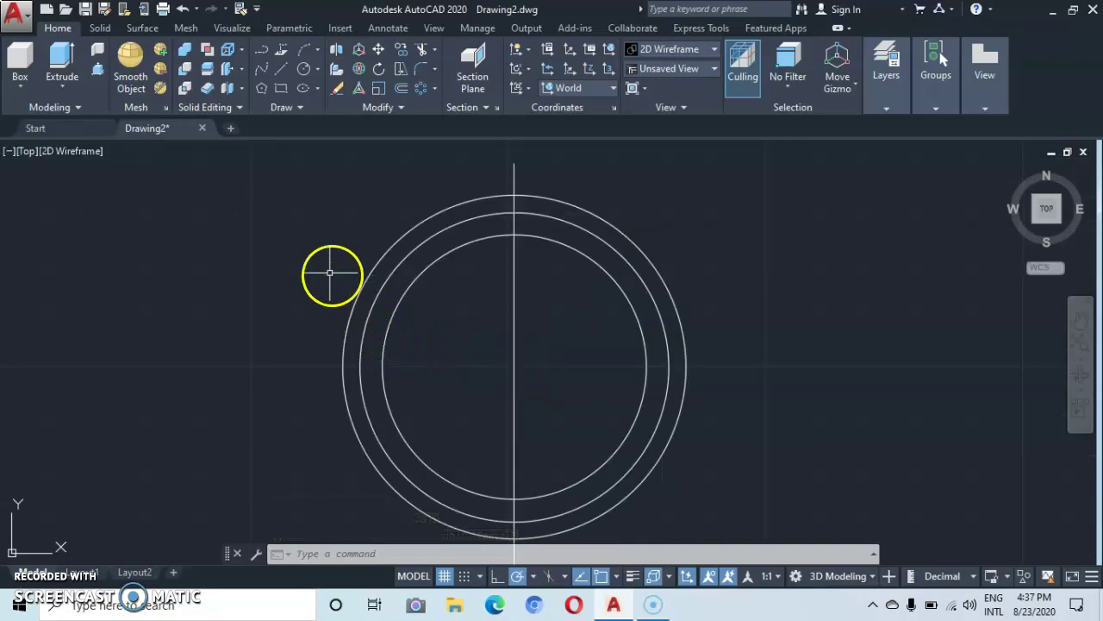
- Offset the vertical centre line 0.107 to the left and to the right
{"action": "left_click", "coordinate": [402, 90]}
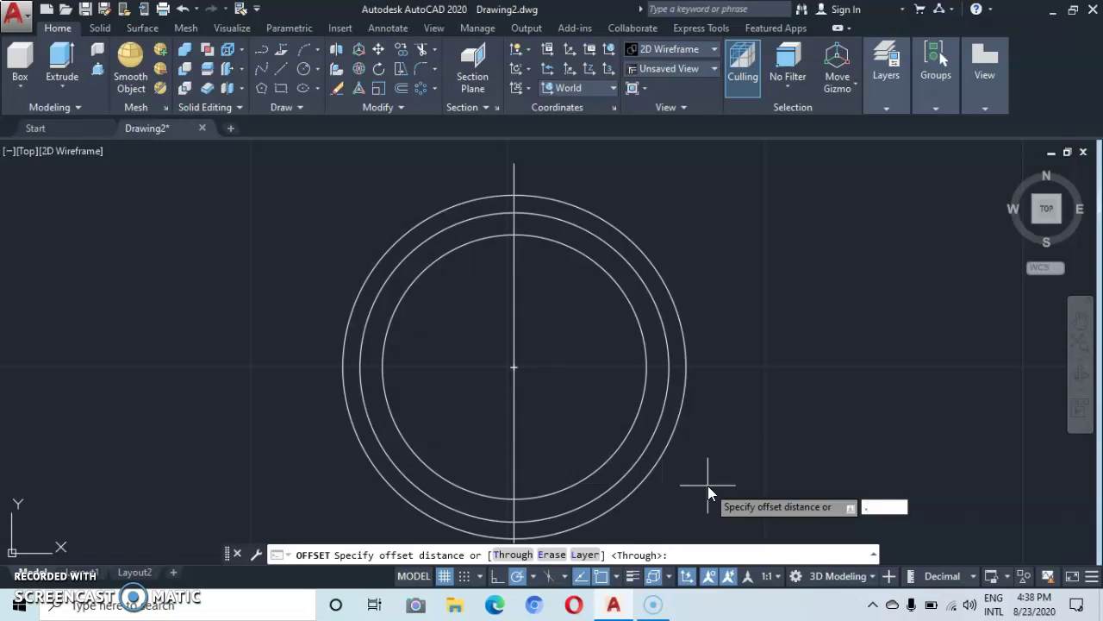
{"action": "type", "text": "107"}
{"action": "key", "text": "Return"}
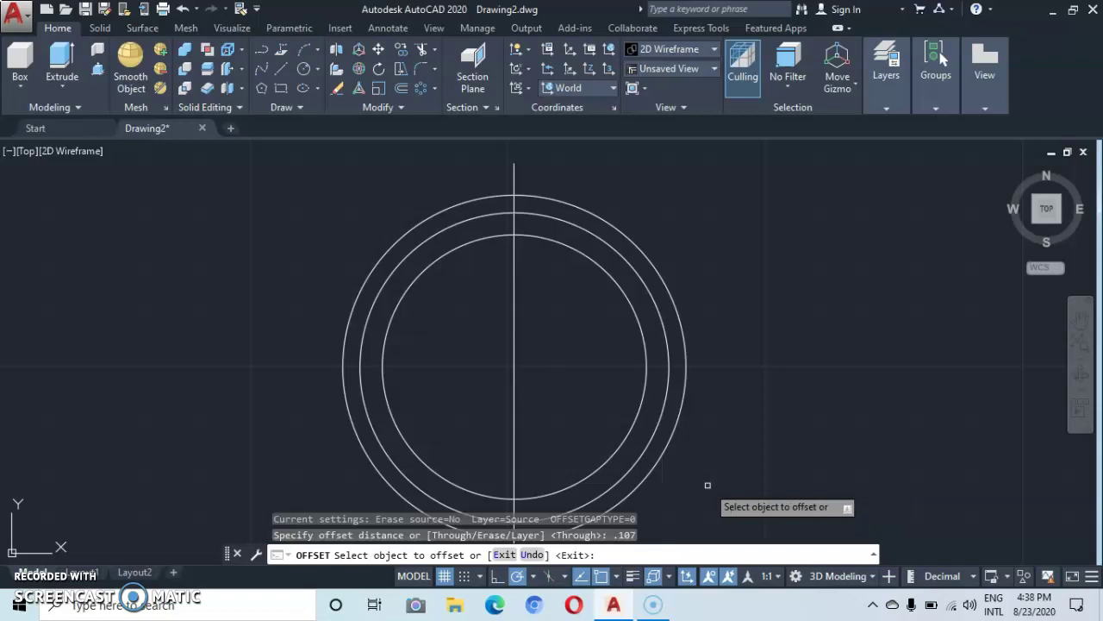
{"action": "left_click", "coordinate": [514, 306]}
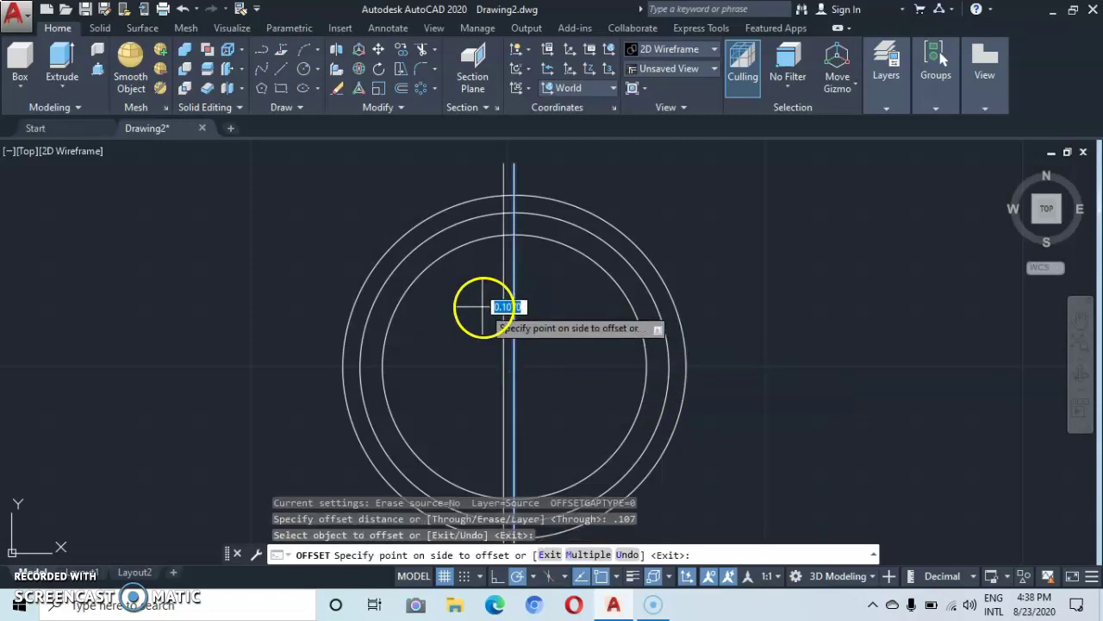
{"action": "left_click", "coordinate": [479, 307]}
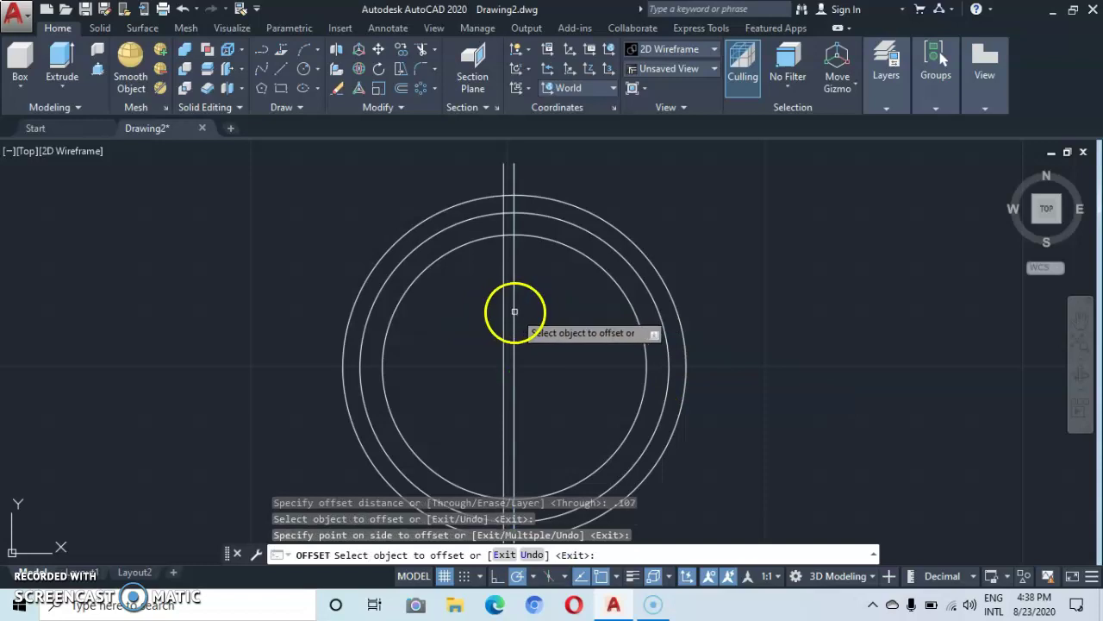
{"action": "left_click", "coordinate": [514, 310]}
{"action": "left_click", "coordinate": [555, 320]}
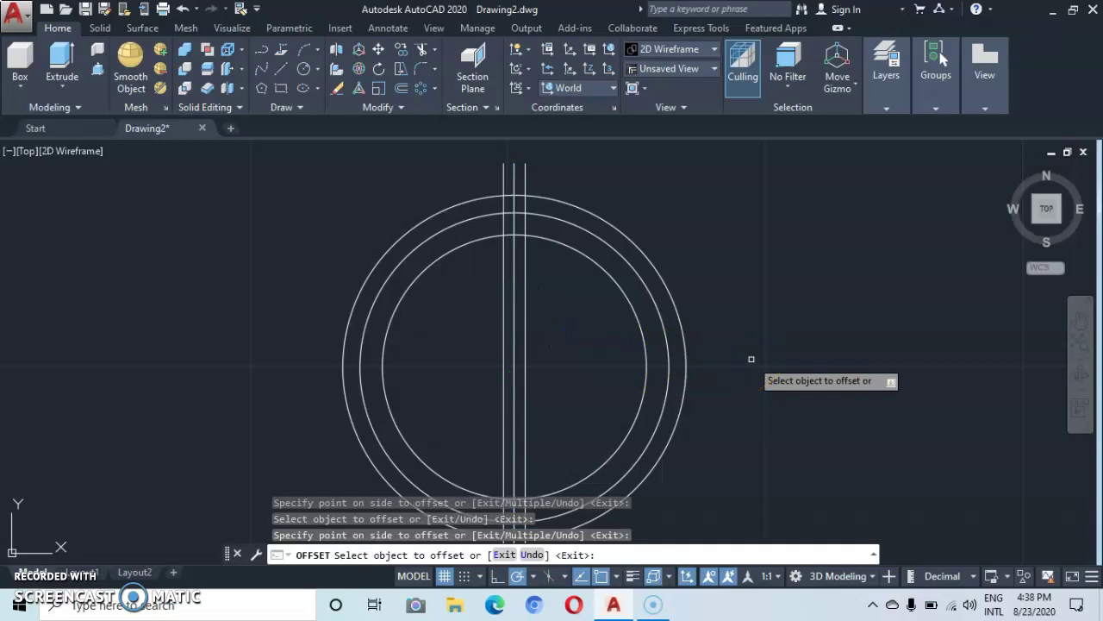
{"action": "key", "text": "Escape"}
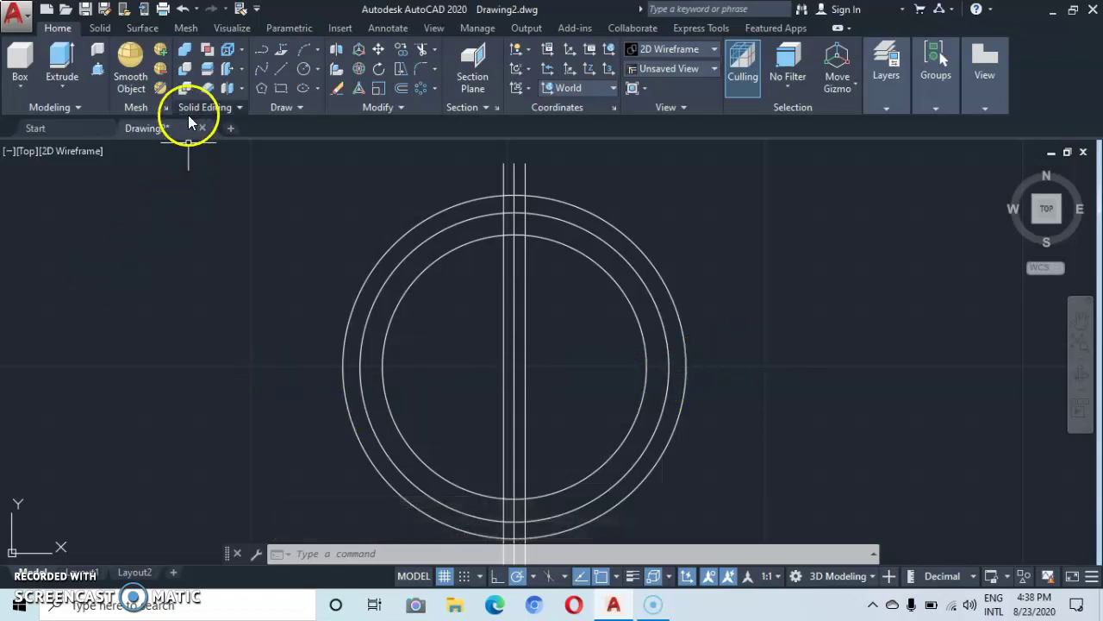
- Trim away the inner circle's arcs and excess vertical line portions, leaving a narrow slot
{"action": "left_click", "coordinate": [423, 51]}
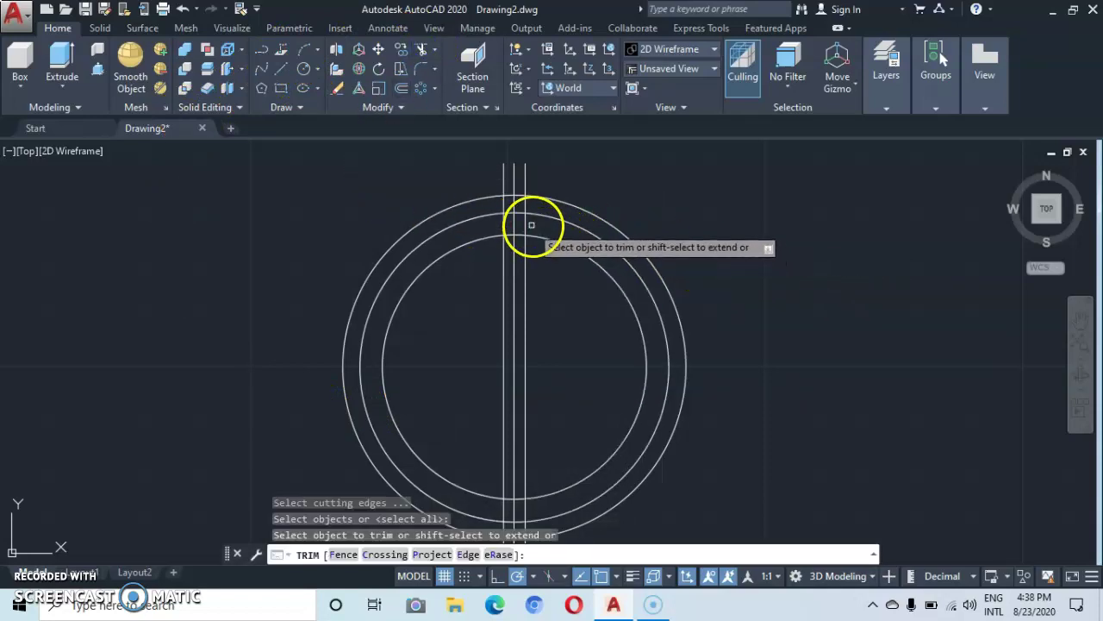
{"action": "mouse_move", "coordinate": [534, 225]}
{"action": "left_mouse_down"}
{"action": "mouse_move", "coordinate": [498, 224]}
{"action": "mouse_move", "coordinate": [497, 234]}
{"action": "left_mouse_up"}
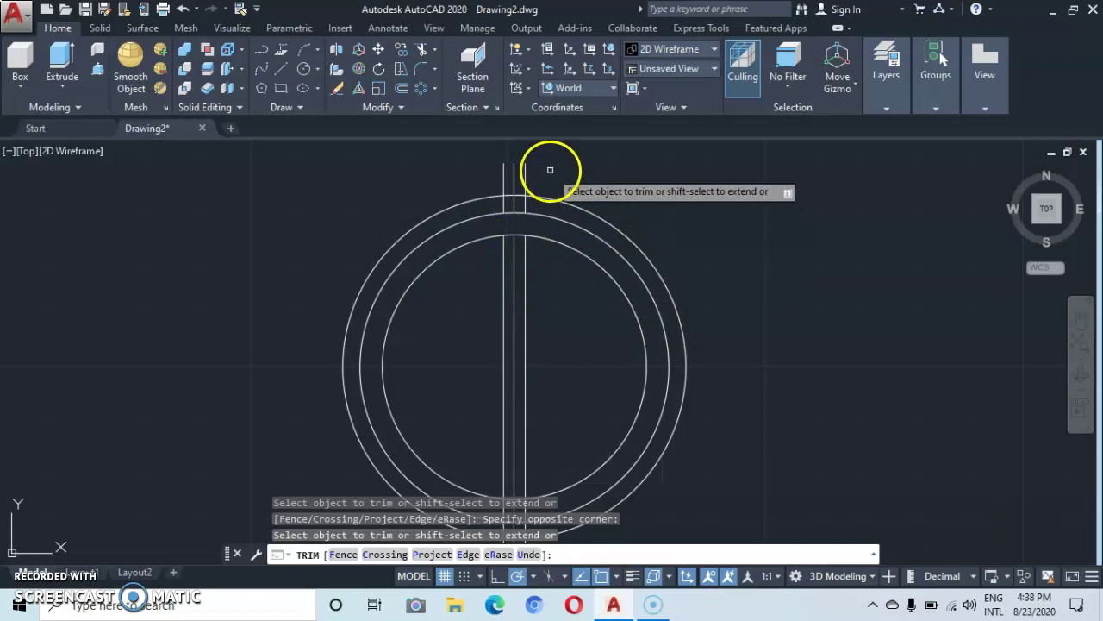
{"action": "left_click", "coordinate": [563, 246]}
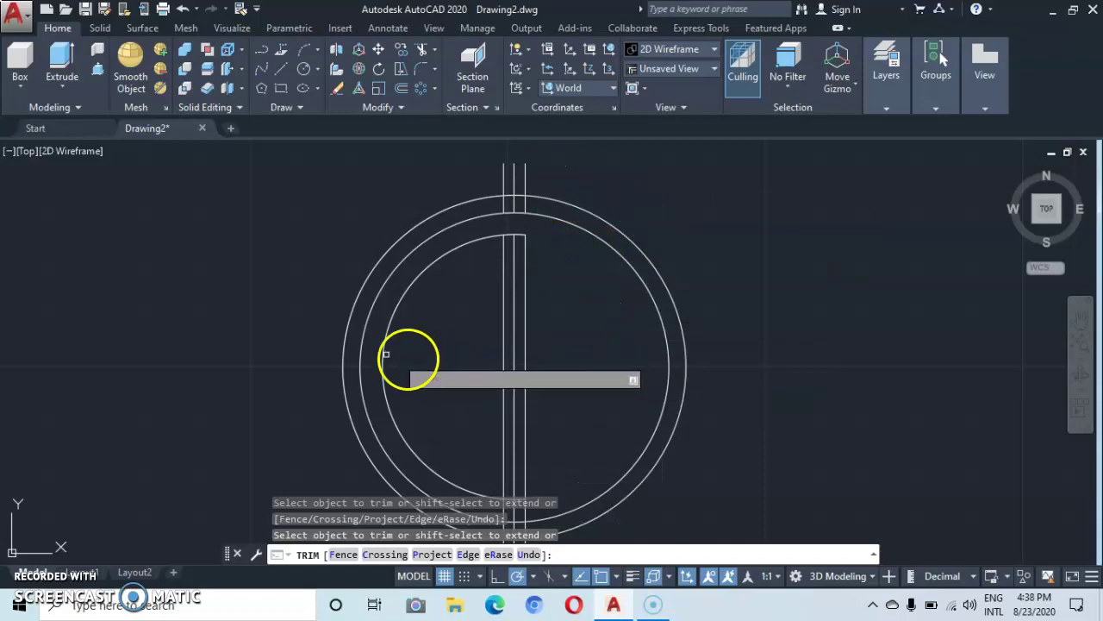
{"action": "left_click", "coordinate": [385, 338]}
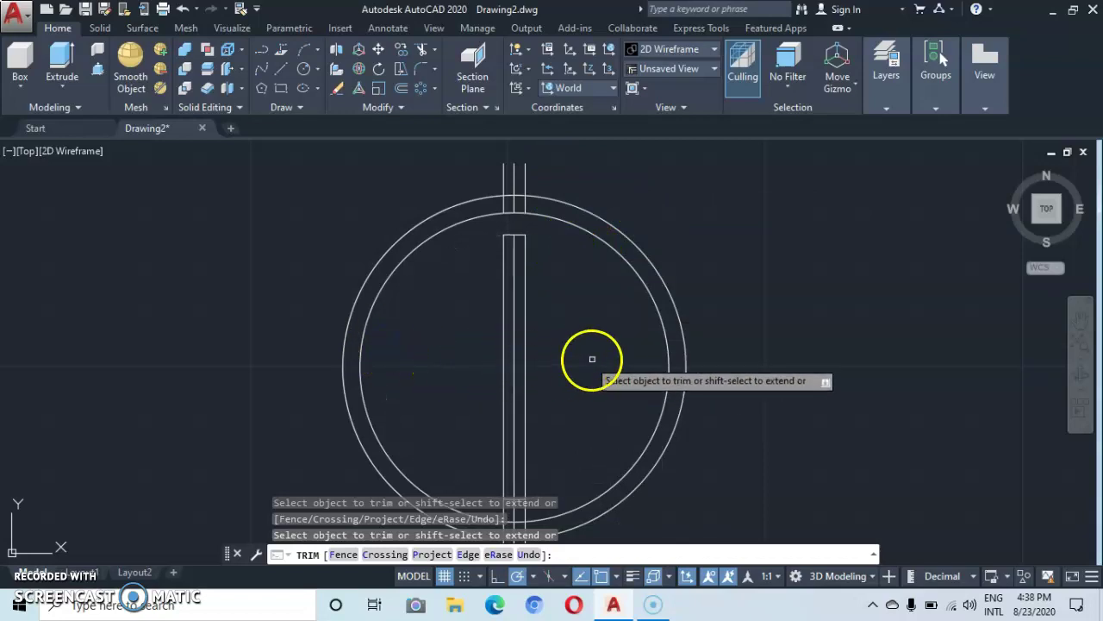
{"action": "scroll", "coordinate": [591, 372], "scroll_direction": "down", "scroll_amount": 2}
{"action": "middle_click_drag", "start_coordinate": [591, 371], "coordinate": [590, 308]}
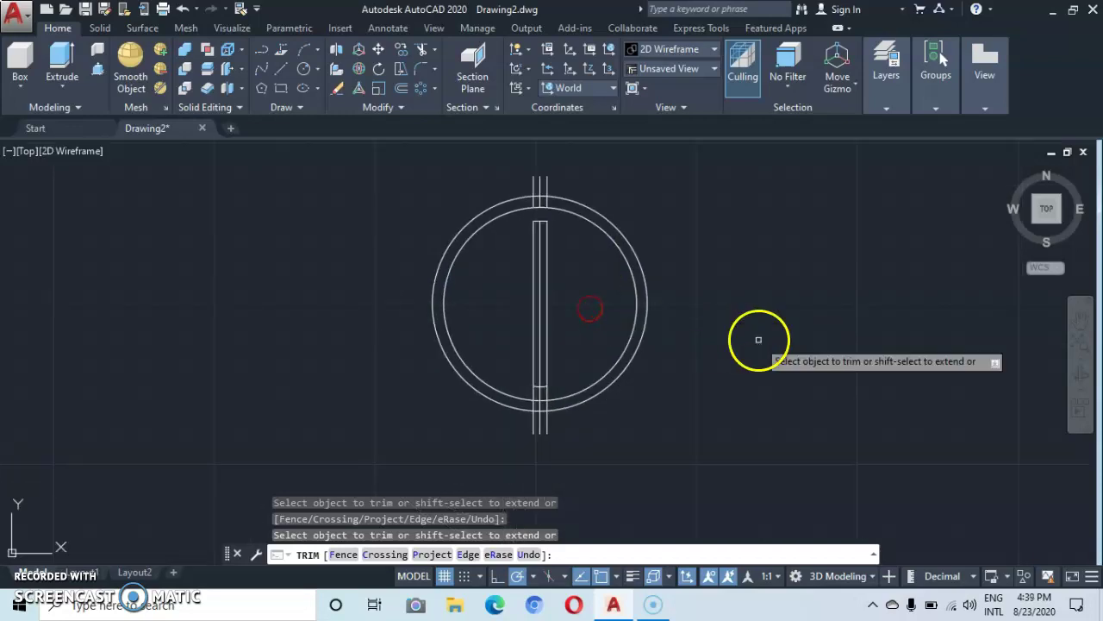
{"action": "key", "text": "Escape"}
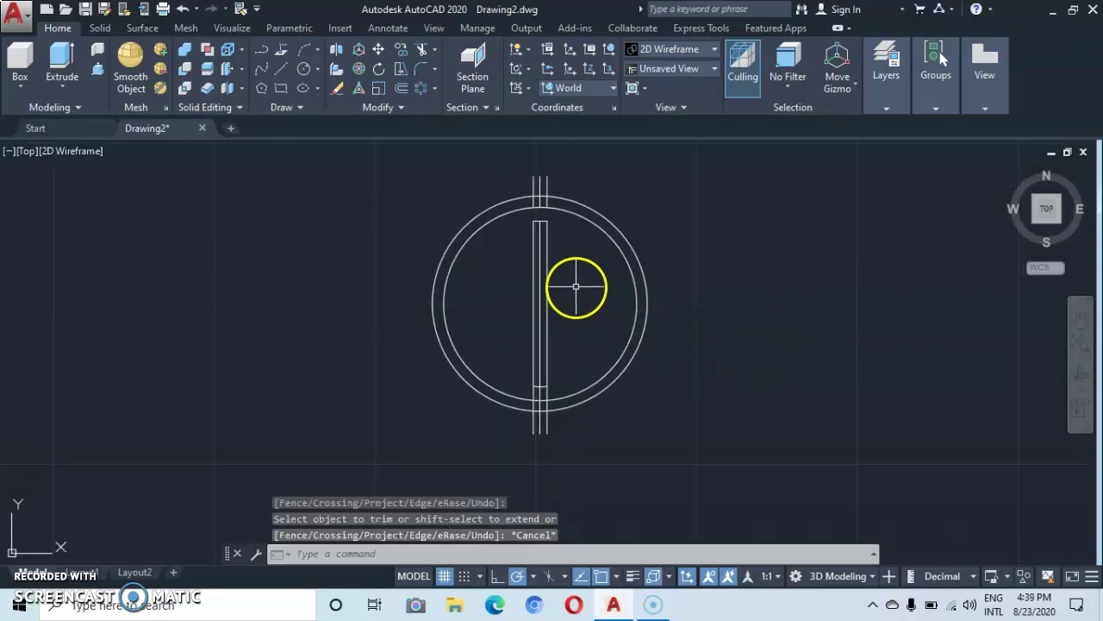
- Select the seven vertical line segments, including overlapping ones, and erase them
{"action": "left_click", "coordinate": [545, 280]}
{"action": "left_click", "coordinate": [488, 307]}
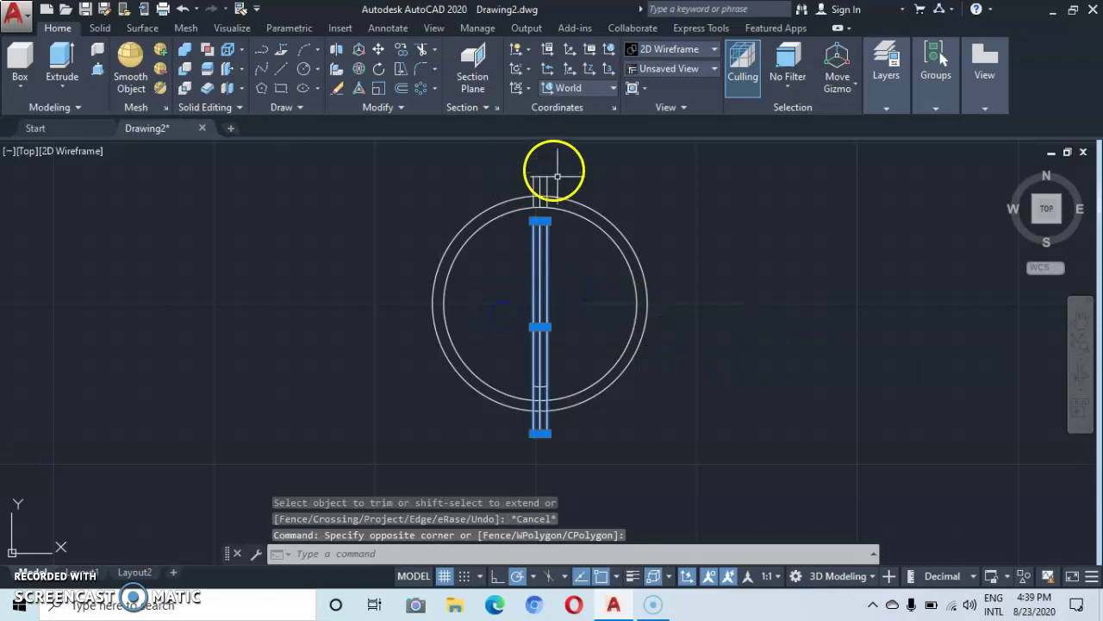
{"action": "left_click", "coordinate": [557, 176]}
{"action": "left_click", "coordinate": [492, 187]}
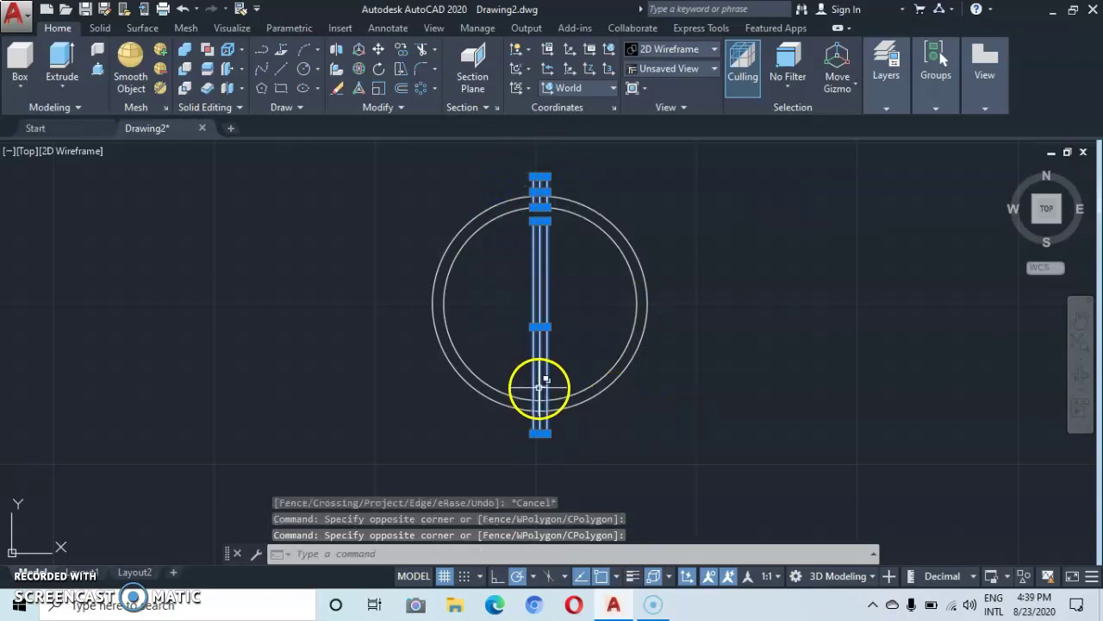
{"action": "left_click", "coordinate": [539, 386]}
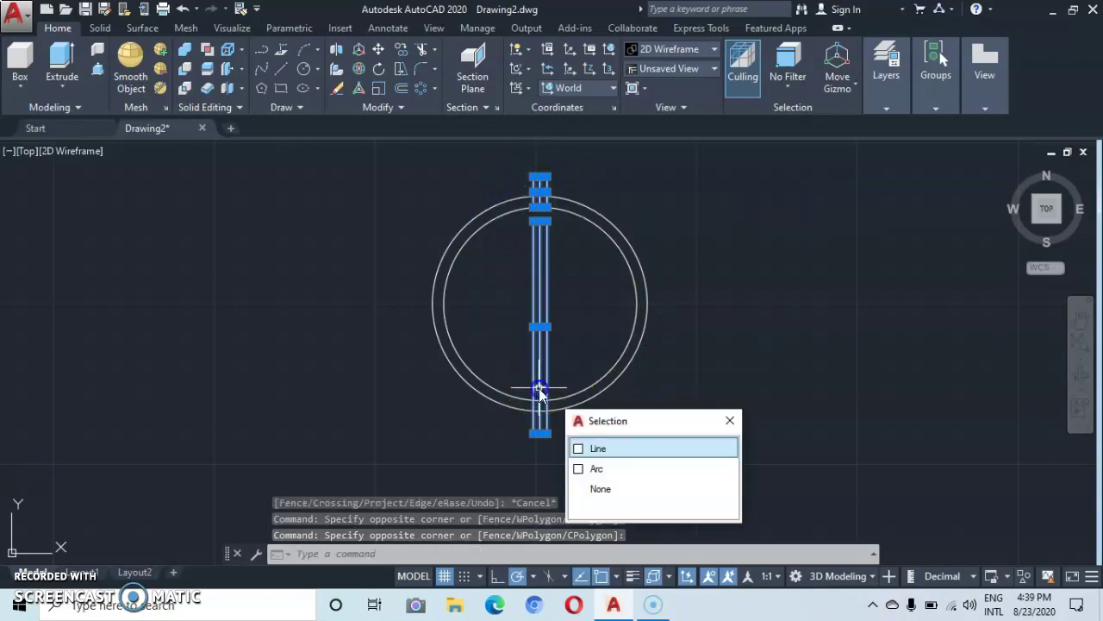
{"action": "left_click", "coordinate": [617, 470]}
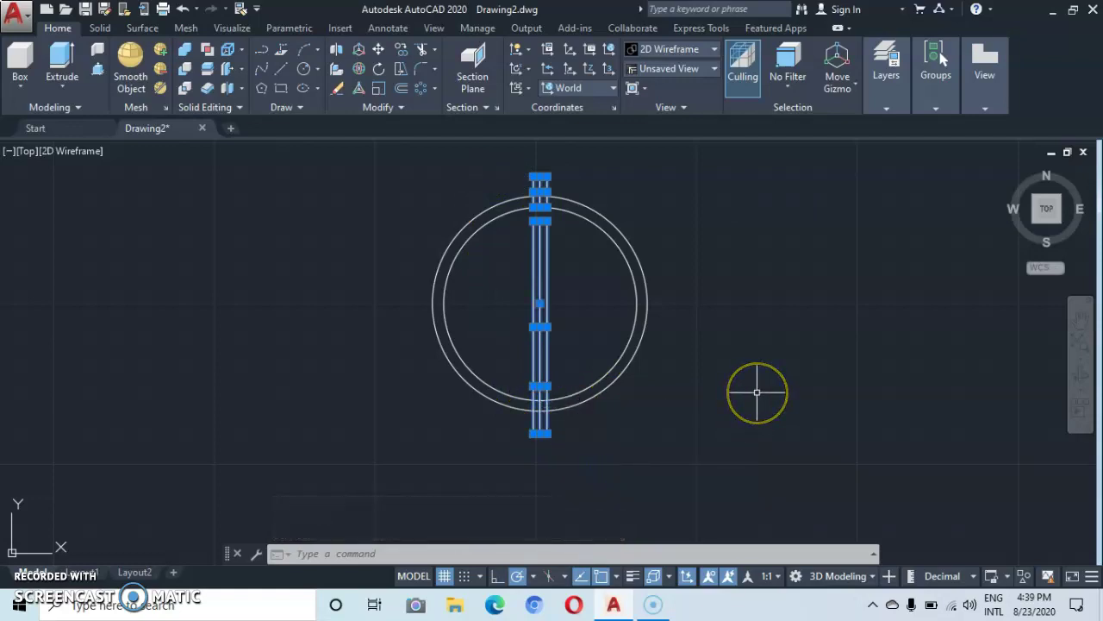
{"action": "right_click", "coordinate": [771, 357]}
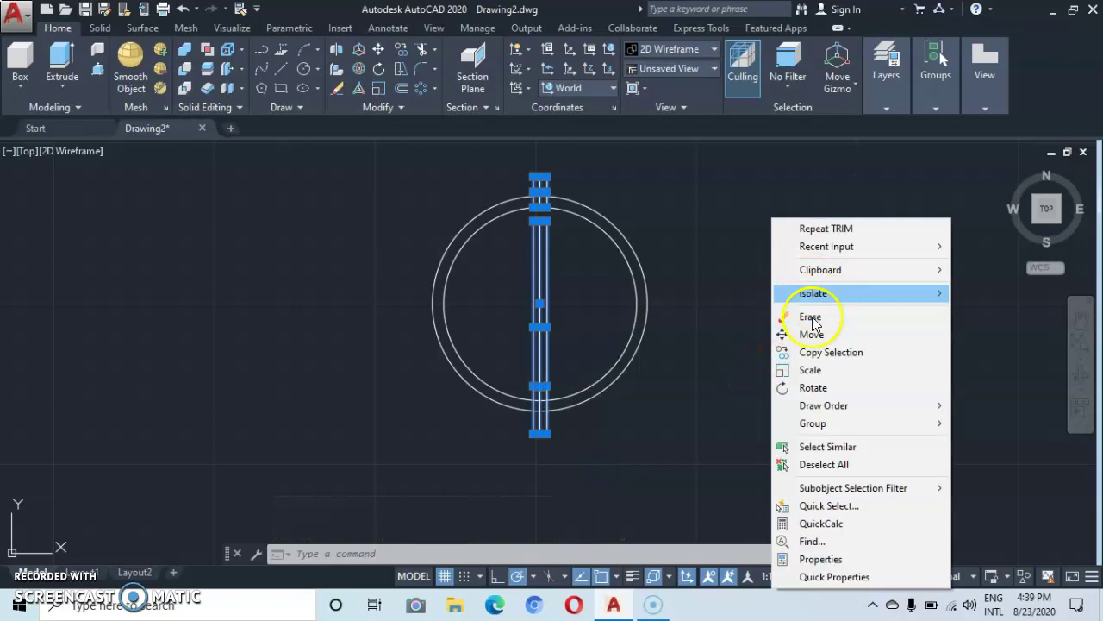
{"action": "left_click", "coordinate": [811, 317]}
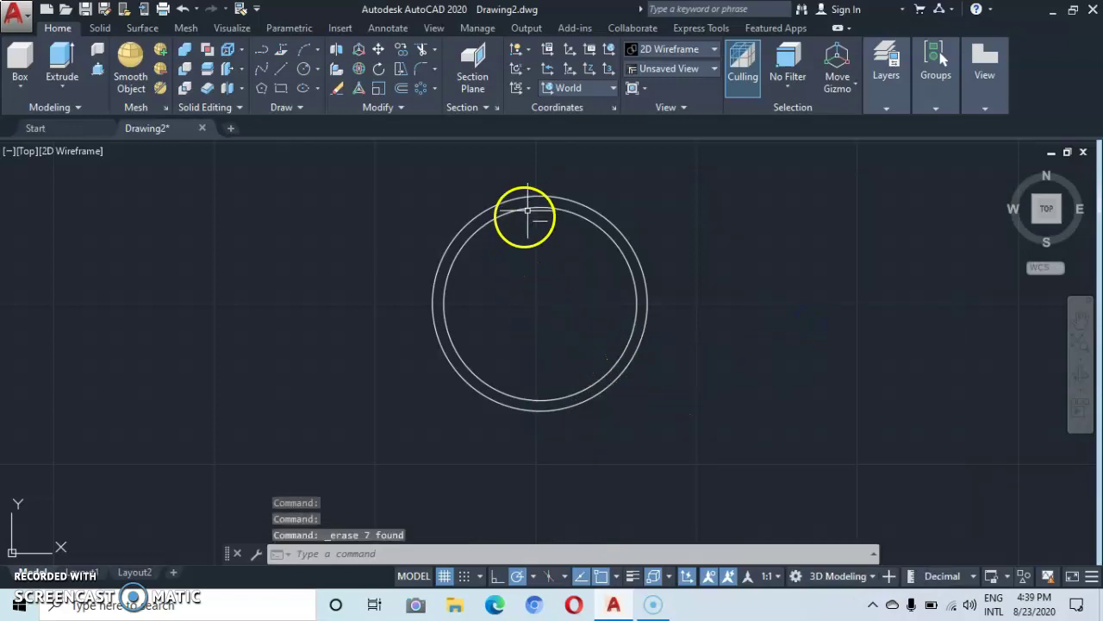
{"action": "scroll", "coordinate": [529, 209], "scroll_direction": "up", "scroll_amount": 2}
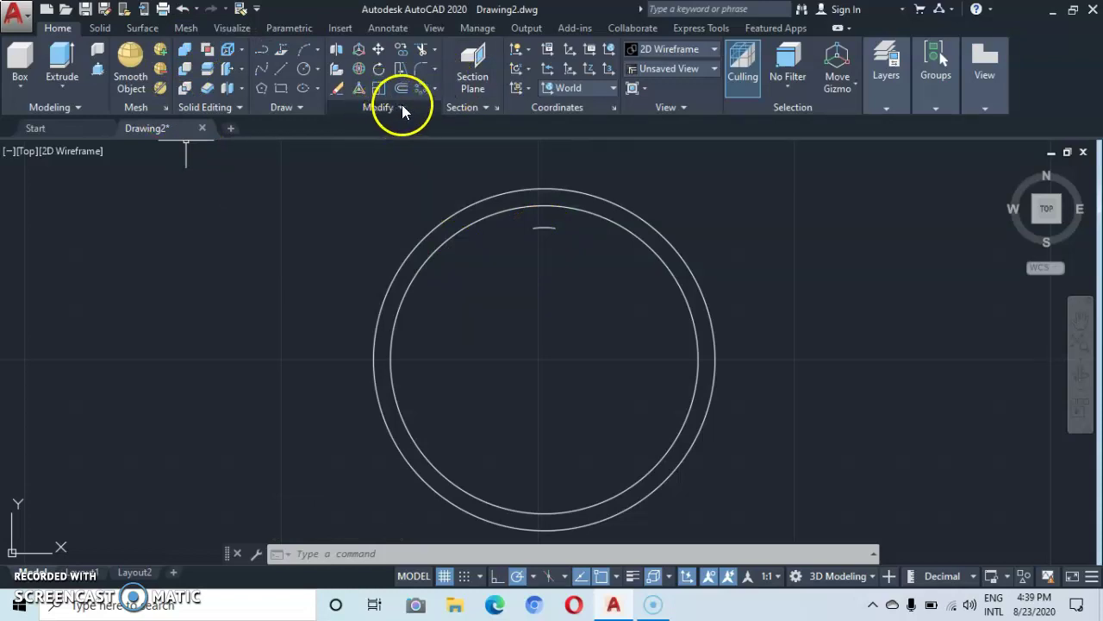
- Polar-array the short top arc into 18 items around the circles' centre
{"action": "left_click", "coordinate": [435, 90]}
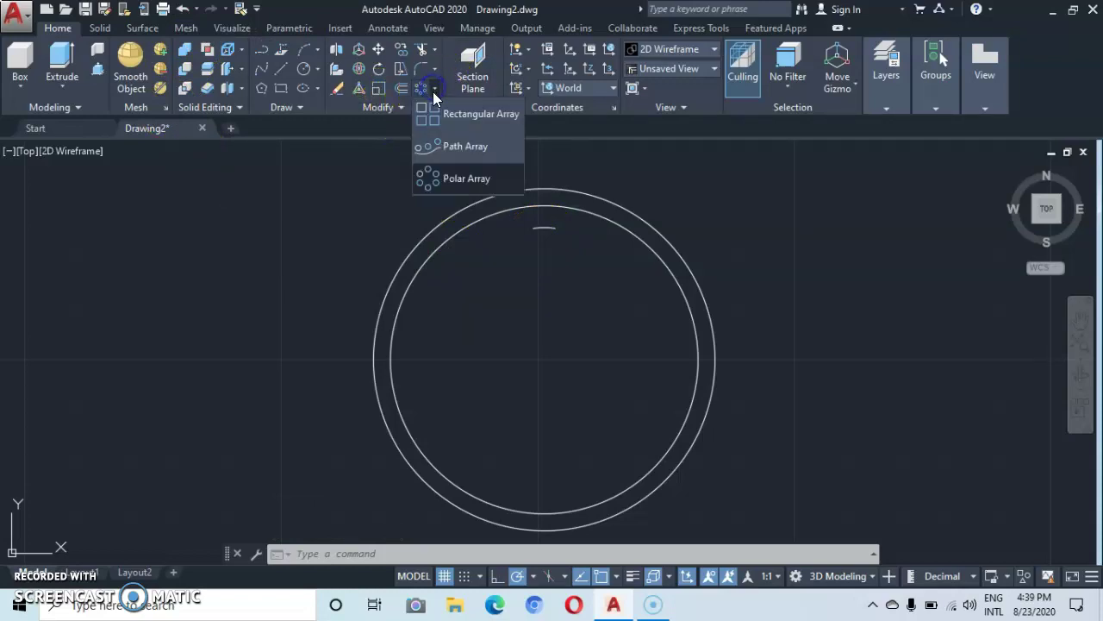
{"action": "left_click", "coordinate": [431, 175]}
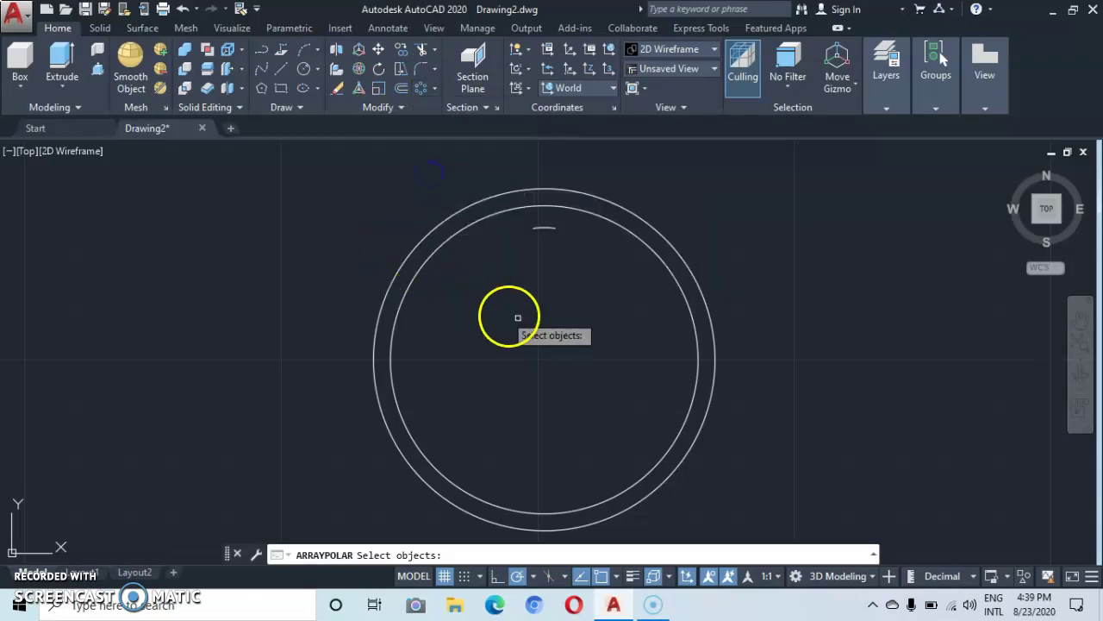
{"action": "left_click", "coordinate": [544, 228]}
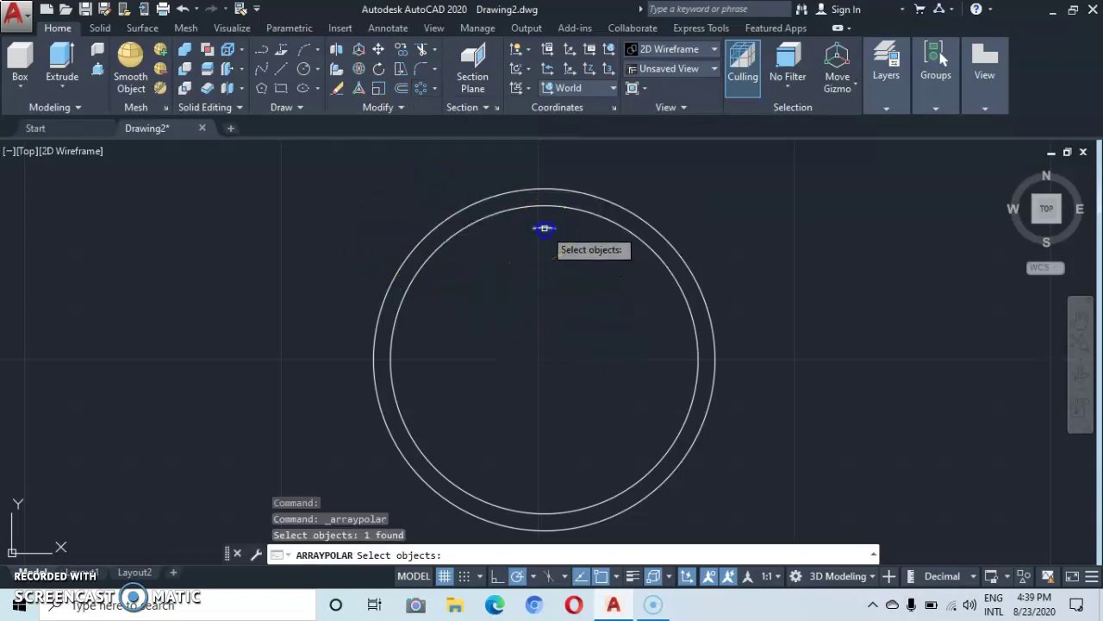
{"action": "right_click", "coordinate": [546, 292]}
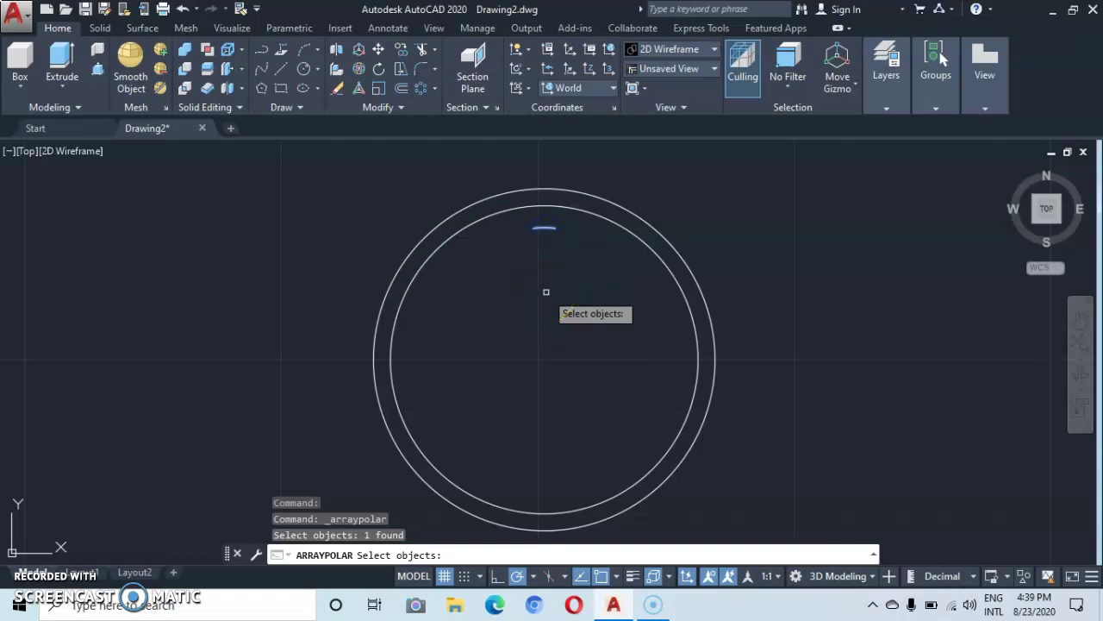
{"action": "key", "text": "Return"}
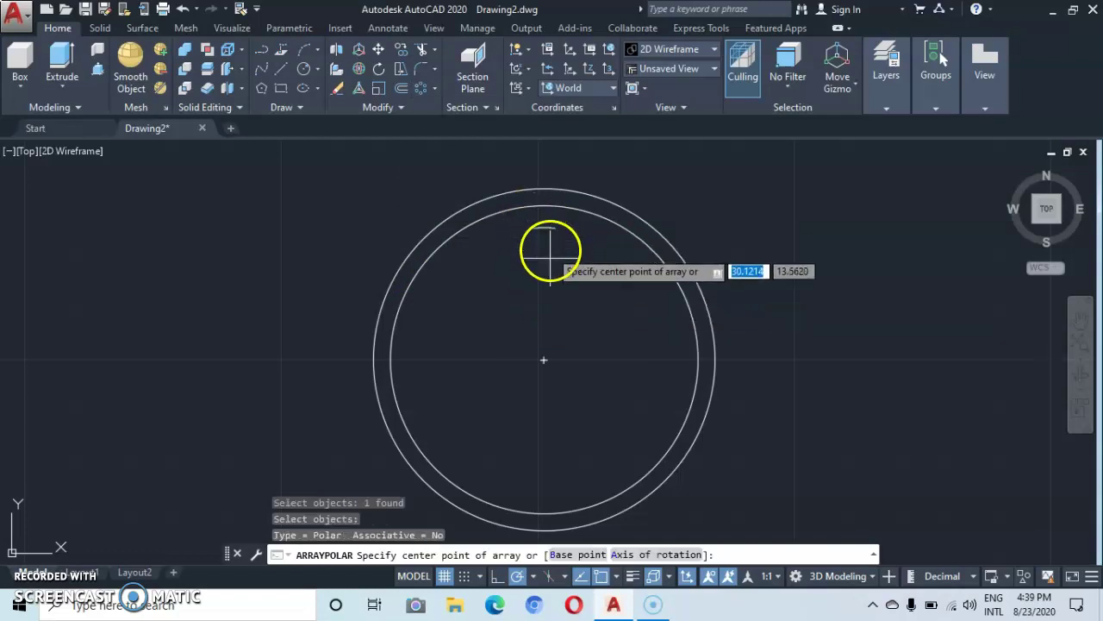
{"action": "left_click", "coordinate": [545, 361]}
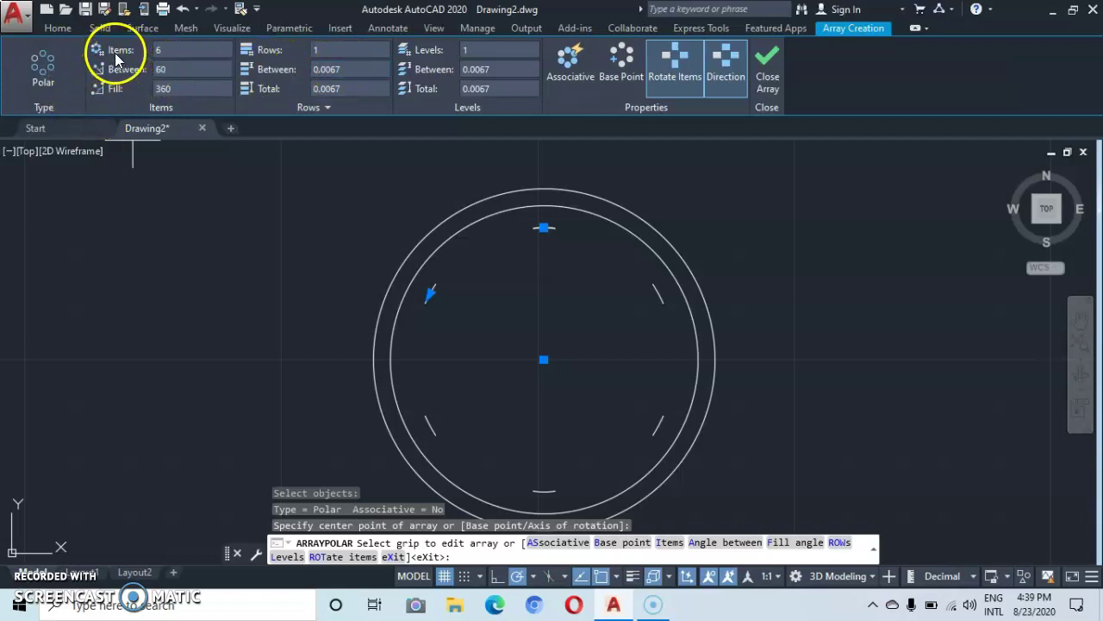
{"action": "left_click", "coordinate": [172, 48]}
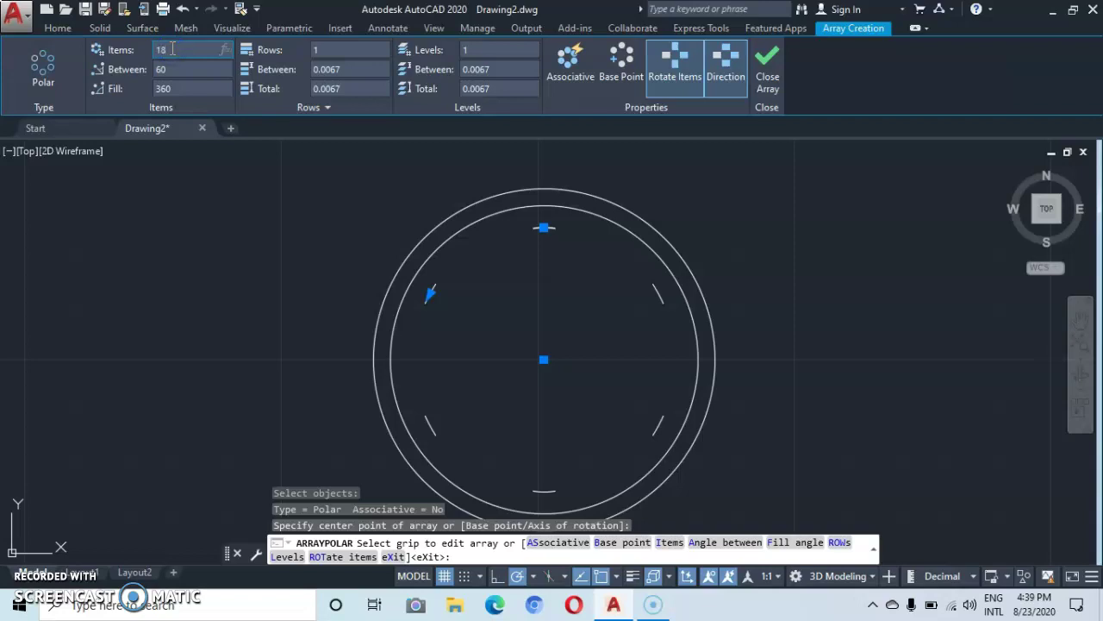
{"action": "key", "text": "Return"}
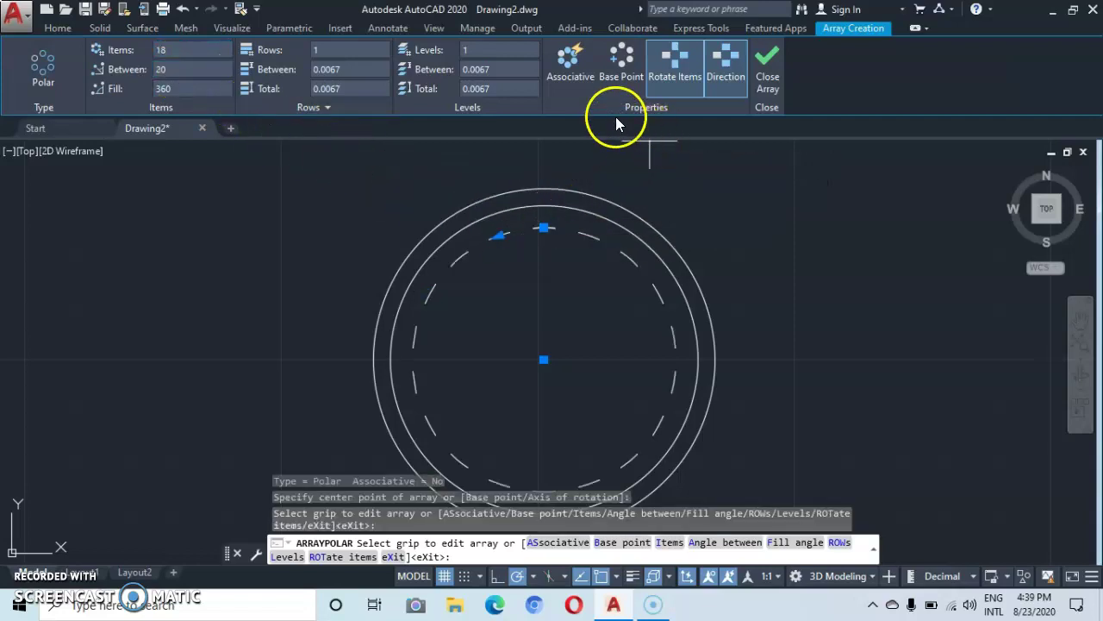
{"action": "left_click", "coordinate": [568, 85]}
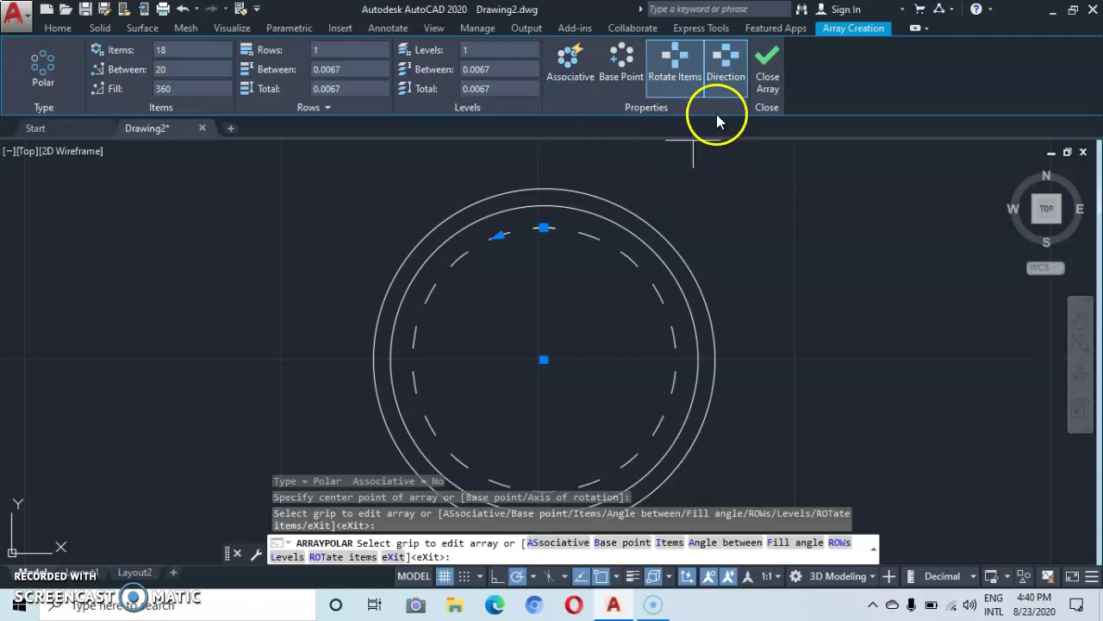
{"action": "left_click", "coordinate": [767, 70]}
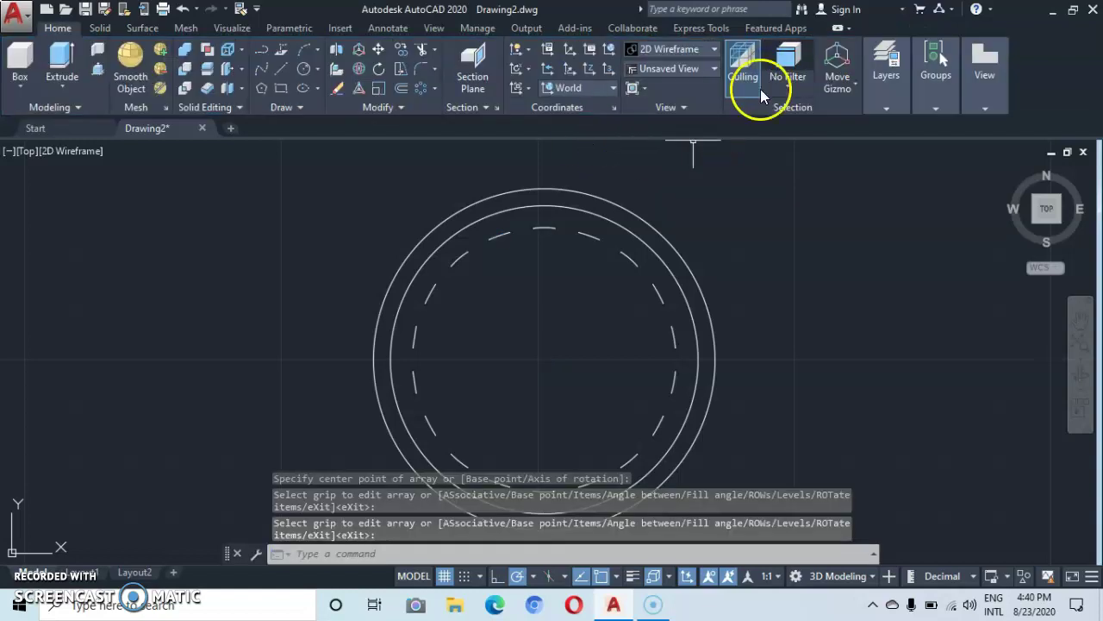
- Draw a horizontal line through the circles' centre, extending past the outer circle on both sides
{"action": "scroll", "coordinate": [546, 352], "scroll_direction": "down", "scroll_amount": 2}
{"action": "middle_click_drag", "start_coordinate": [550, 352], "coordinate": [521, 314]}
{"action": "scroll", "coordinate": [521, 315], "scroll_direction": "up", "scroll_amount": 2}
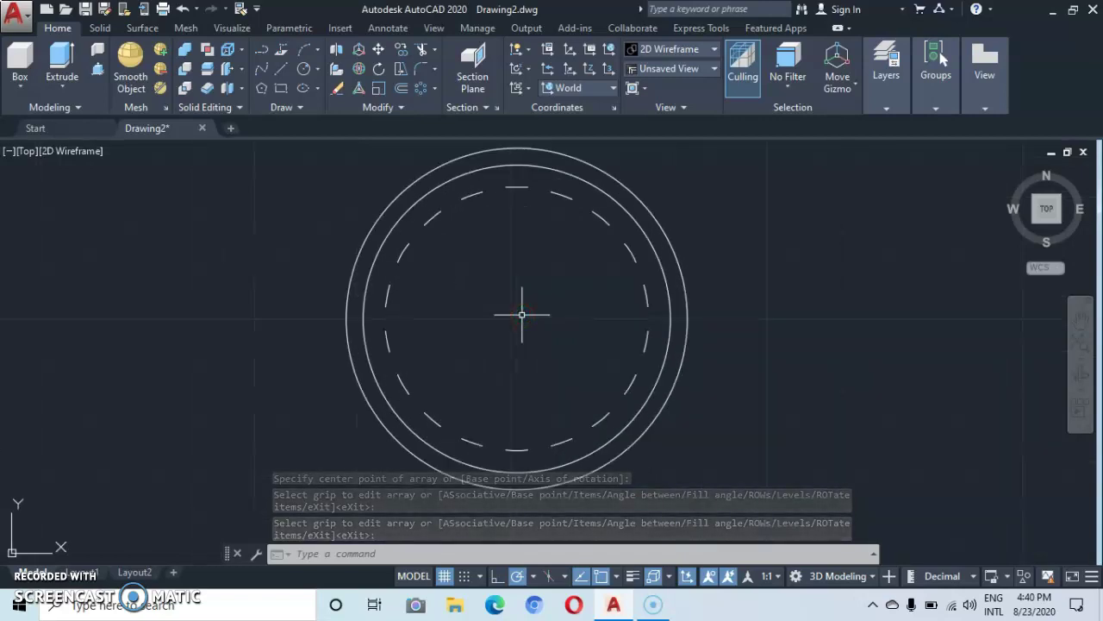
{"action": "left_click", "coordinate": [281, 74]}
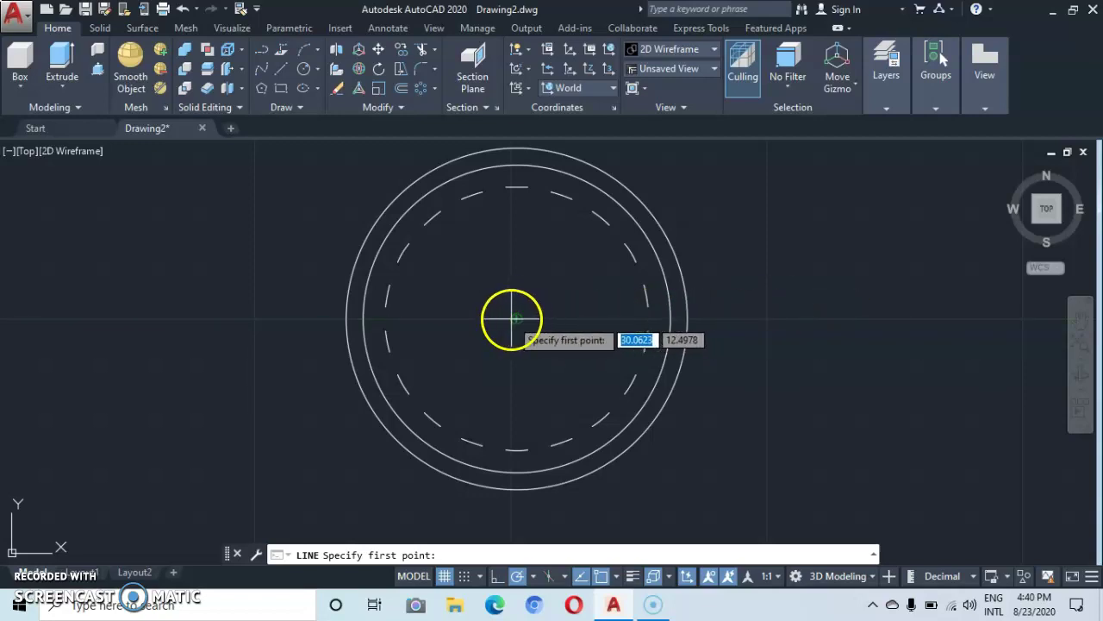
{"action": "left_click", "coordinate": [298, 316]}
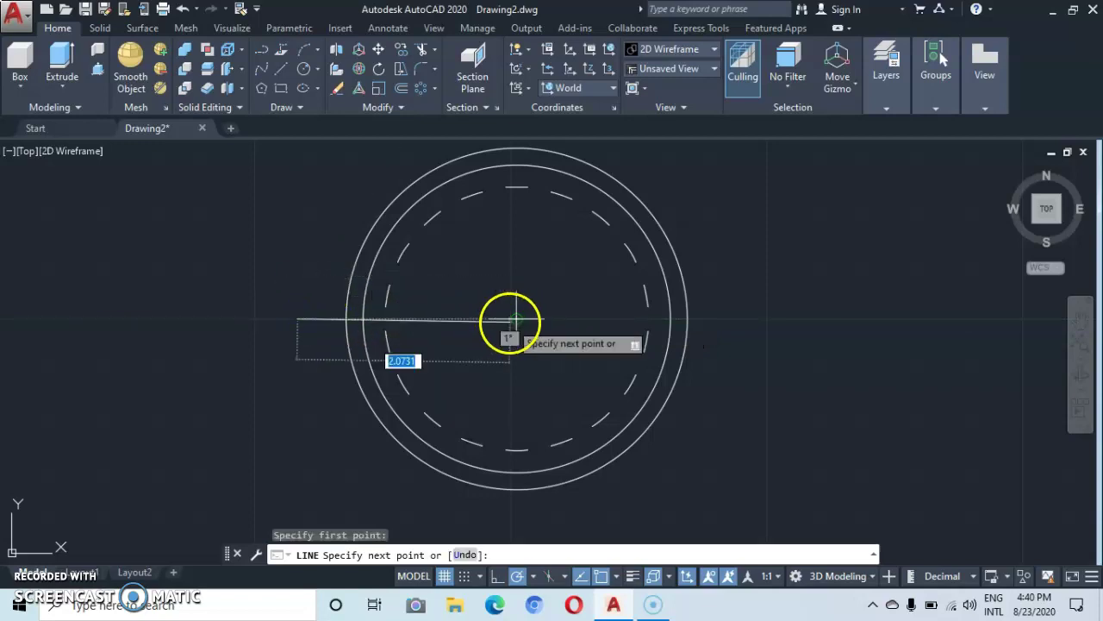
{"action": "left_click", "coordinate": [728, 319]}
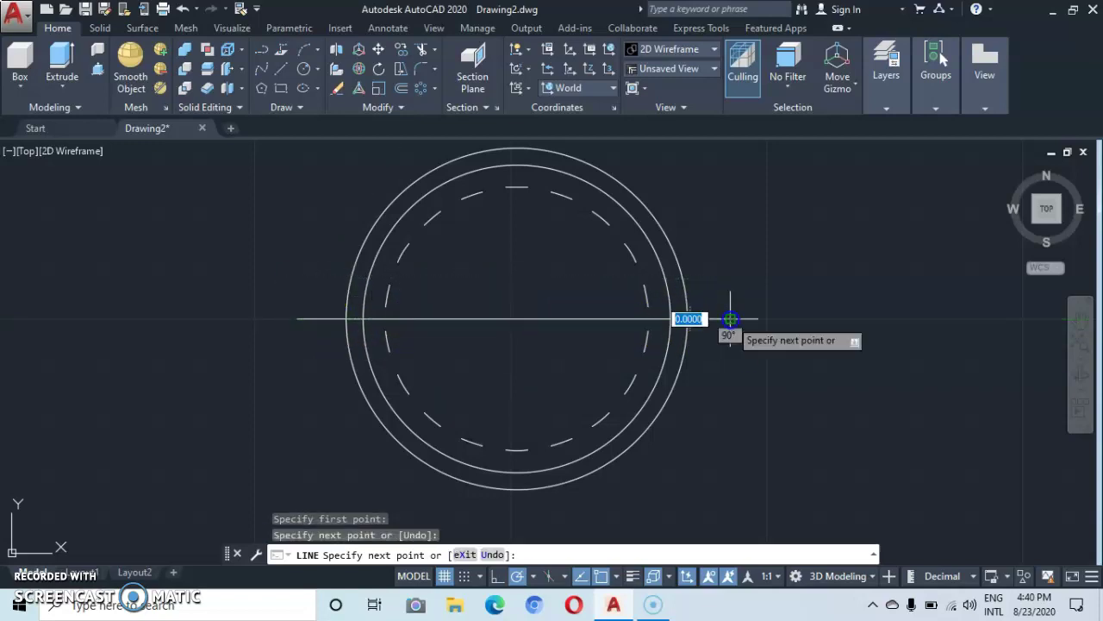
{"action": "key", "text": "Escape"}
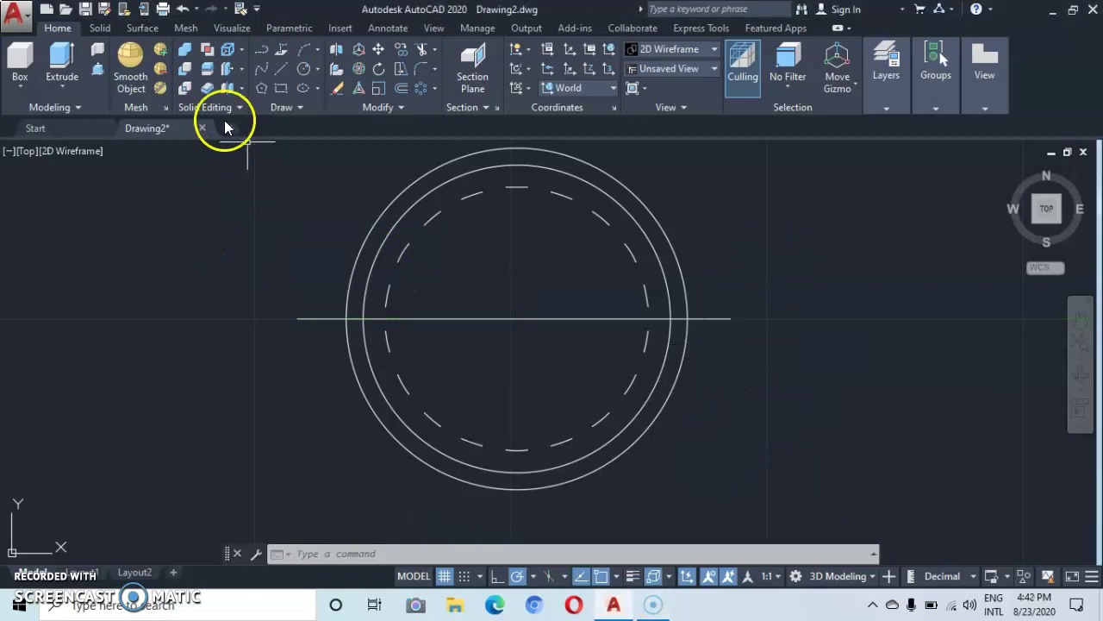
- Offset the horizontal centre line 0.1309 above and below, plus another copy below the lower line
{"action": "left_click", "coordinate": [401, 88]}
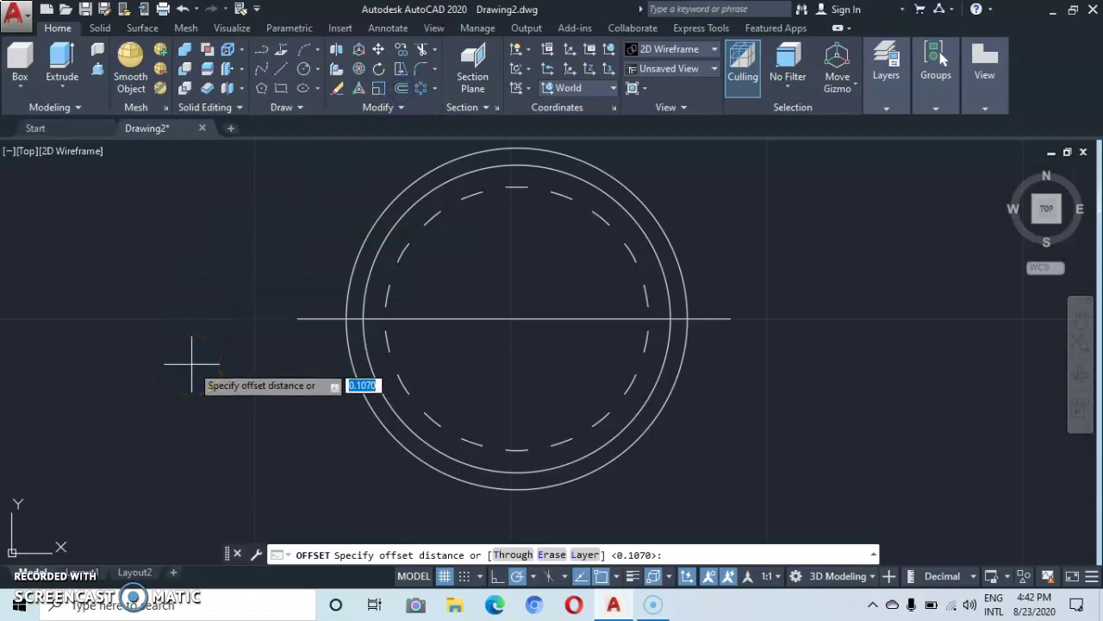
{"action": "type", "text": "0."}
{"action": "key", "text": "Return"}
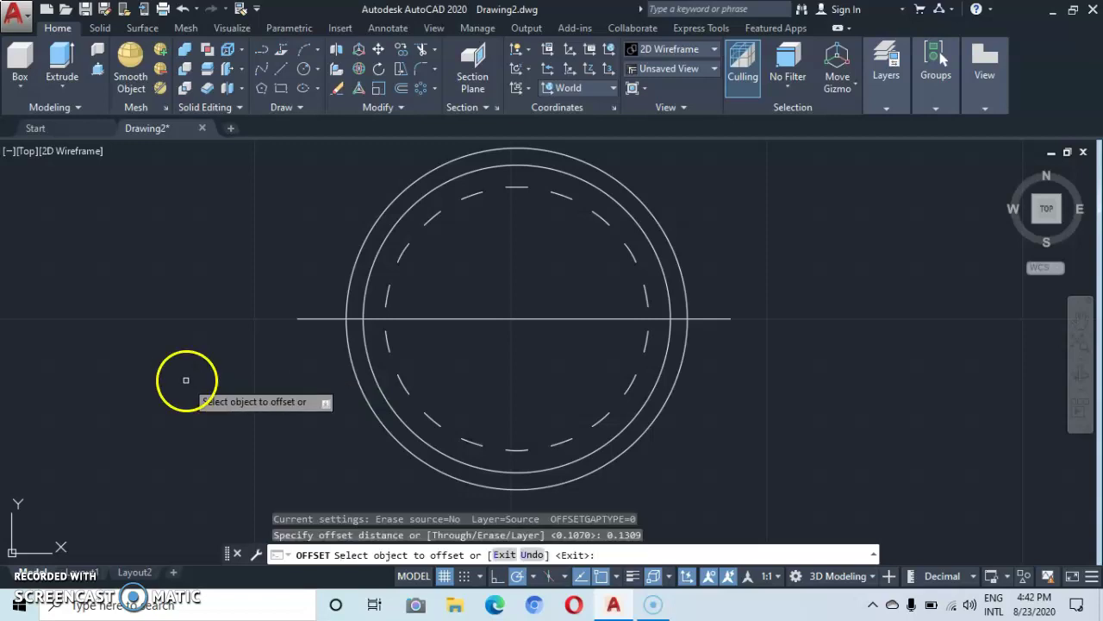
{"action": "left_click", "coordinate": [701, 319]}
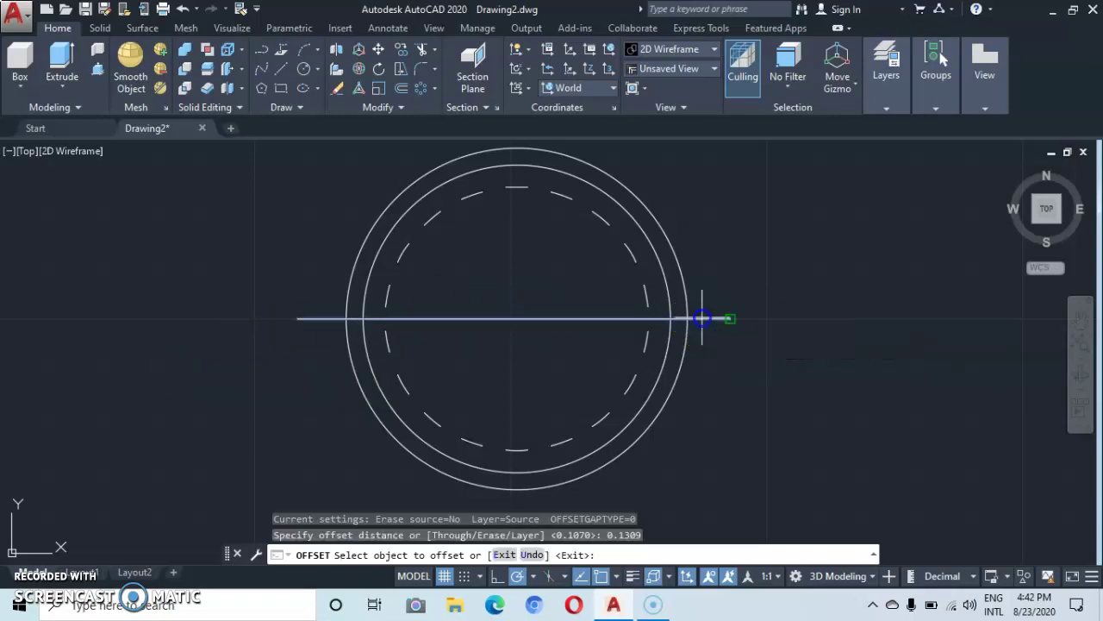
{"action": "left_click", "coordinate": [715, 311]}
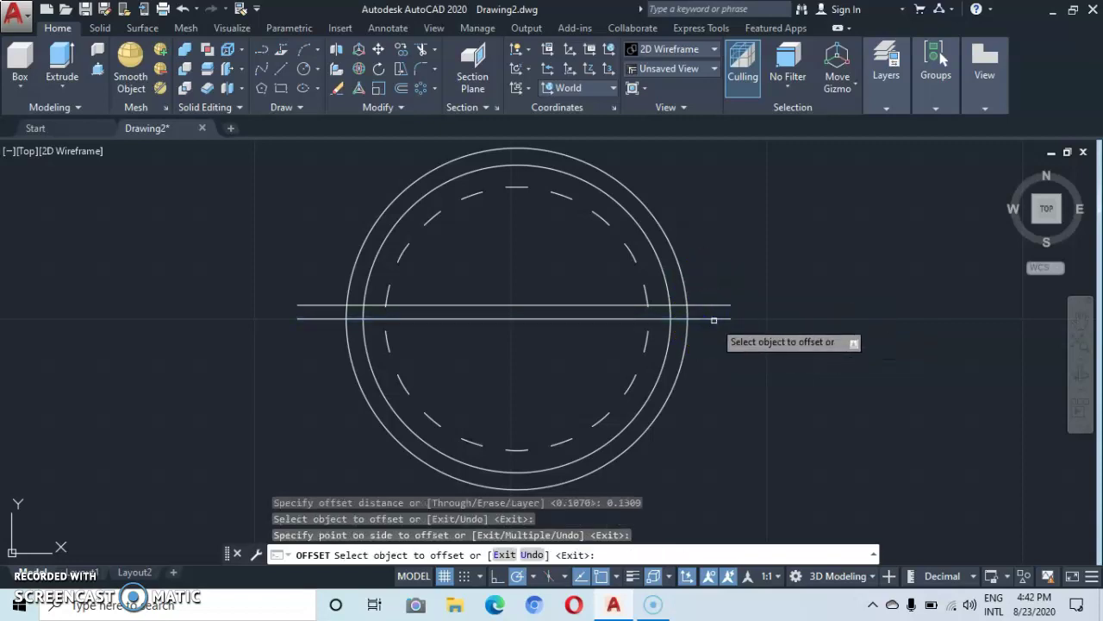
{"action": "left_click", "coordinate": [714, 320]}
{"action": "left_click", "coordinate": [703, 407]}
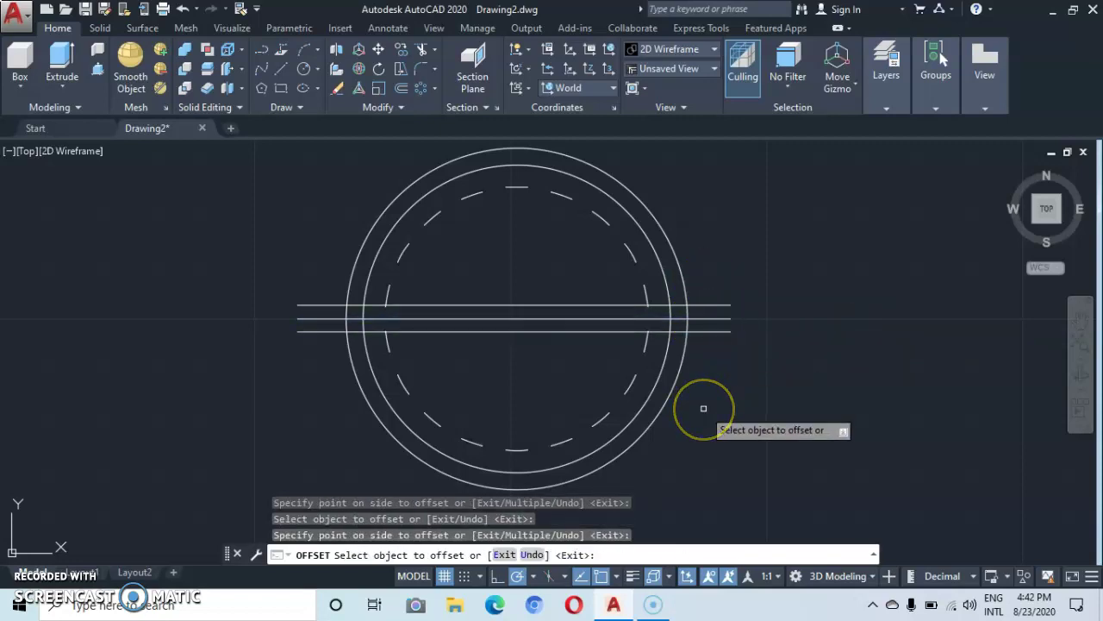
{"action": "key", "text": "Escape"}
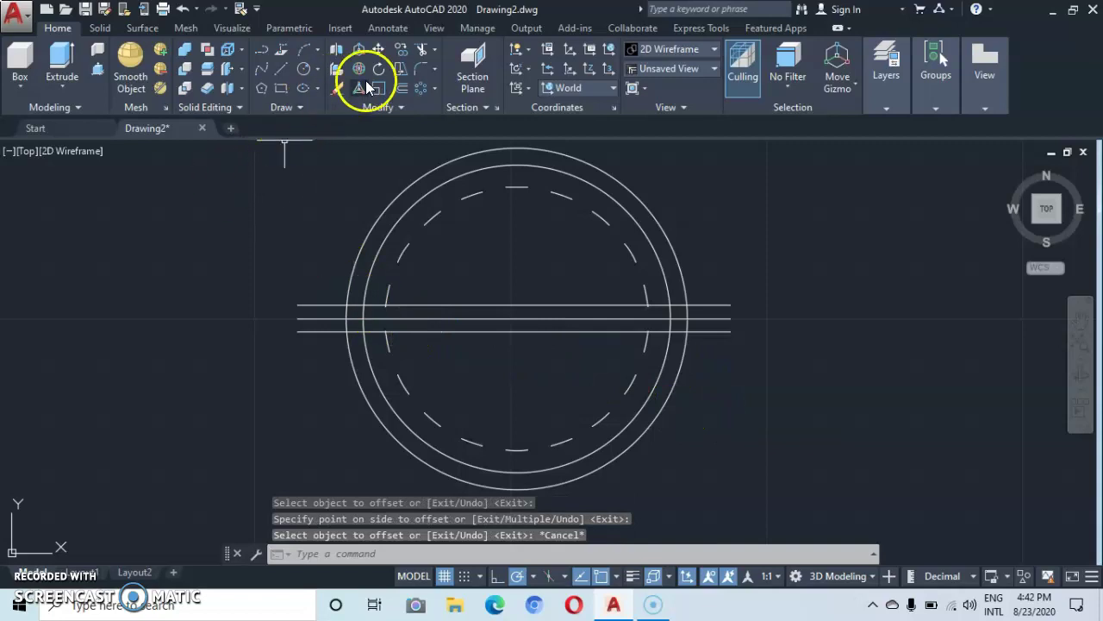
- Offset the middle horizontal line 0.047 upward and downward
{"action": "left_click", "coordinate": [402, 89]}
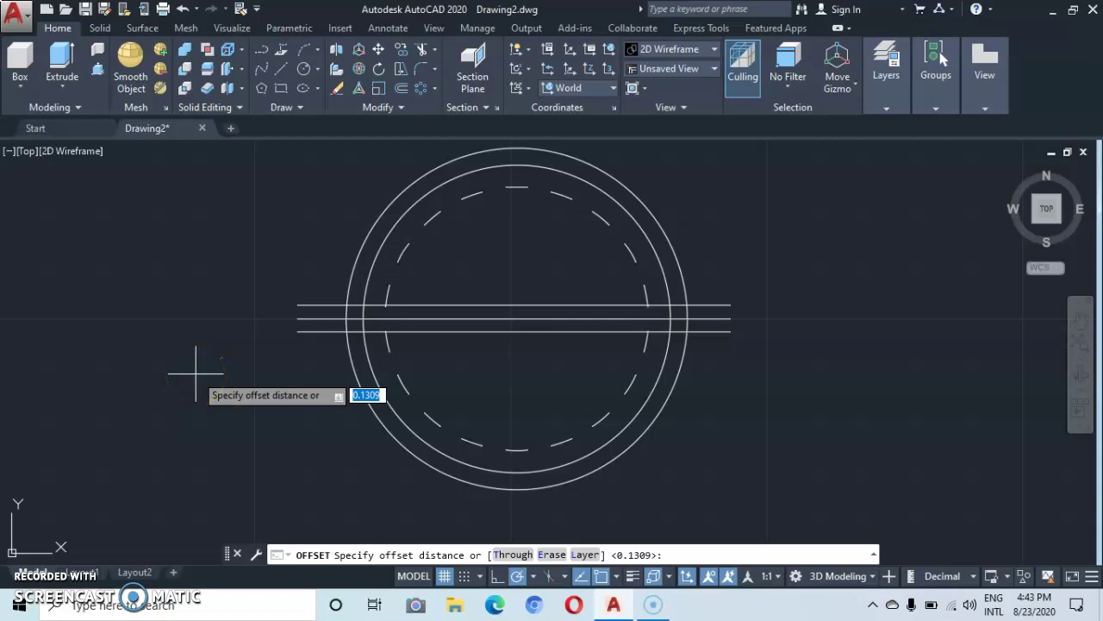
{"action": "type", "text": ".0"}
{"action": "type", "text": "47"}
{"action": "key", "text": "Return"}
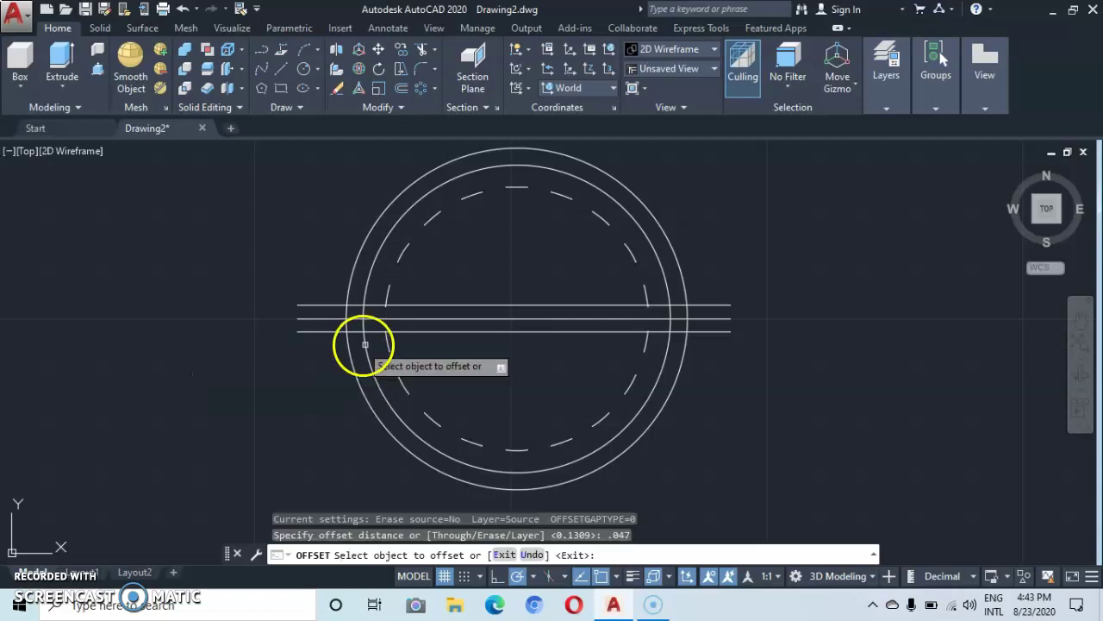
{"action": "scroll", "coordinate": [618, 315], "scroll_direction": "up", "scroll_amount": 4}
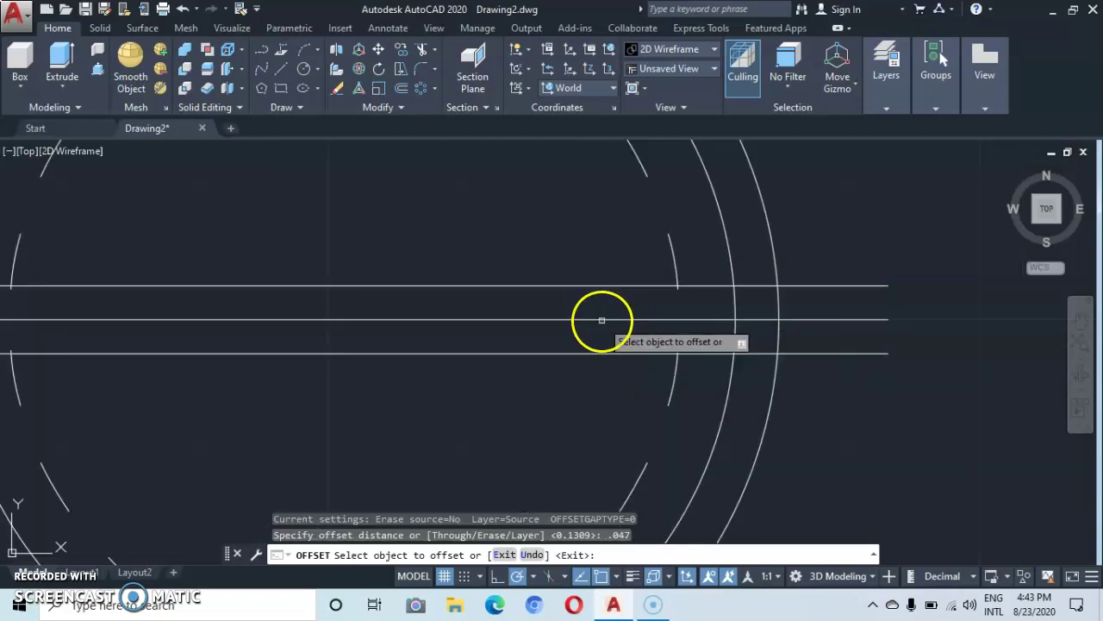
{"action": "left_click", "coordinate": [837, 319]}
{"action": "left_click", "coordinate": [827, 276]}
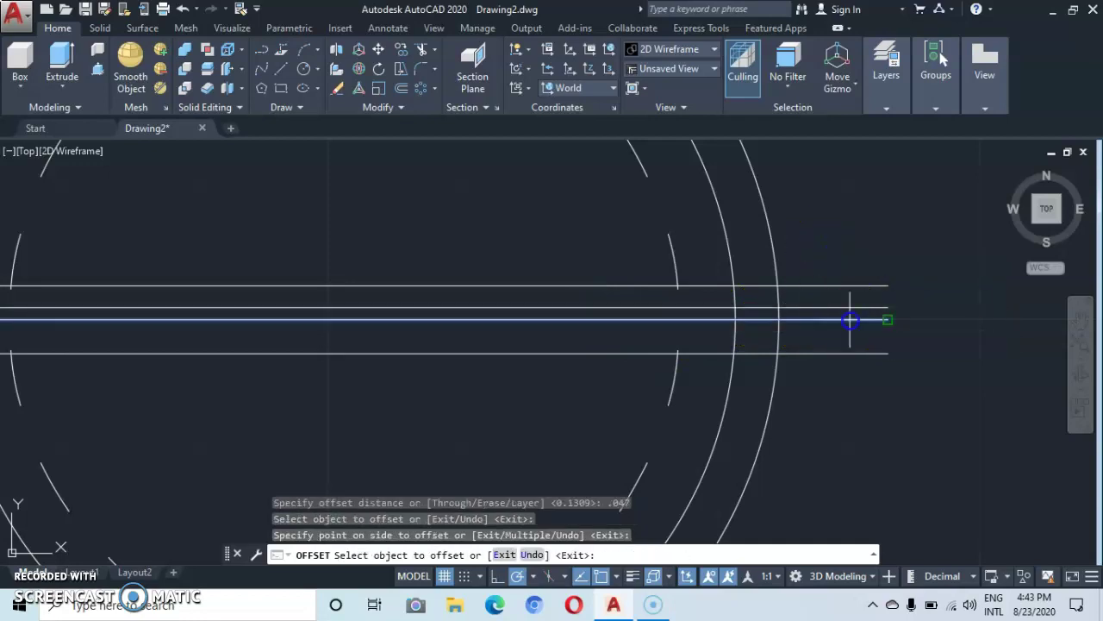
{"action": "left_click", "coordinate": [850, 320]}
{"action": "left_click", "coordinate": [835, 438]}
{"action": "left_click", "coordinate": [505, 380]}
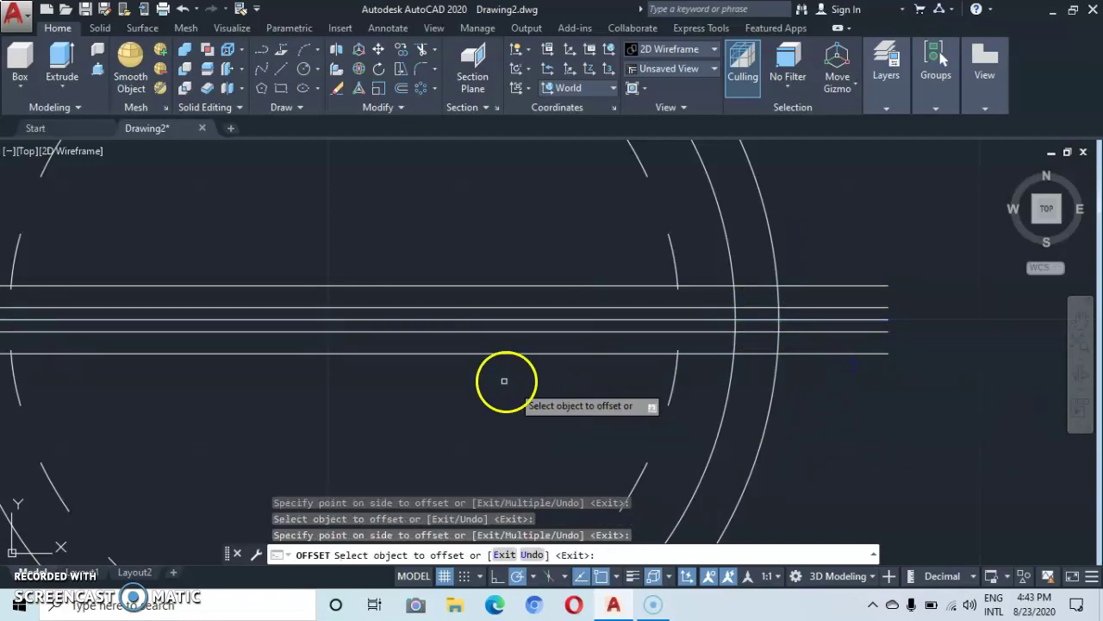
{"action": "scroll", "coordinate": [483, 371], "scroll_direction": "down", "scroll_amount": 4}
{"action": "middle_click_drag", "start_coordinate": [463, 362], "coordinate": [598, 340]}
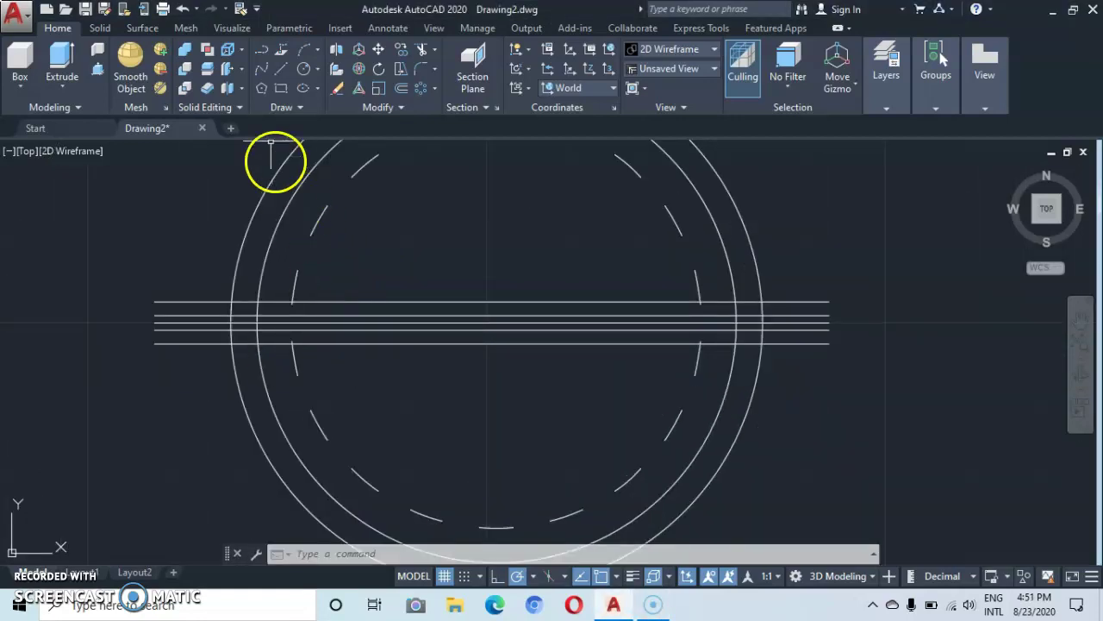
- Turn on Endpoint snap and draw a 3-point arc across the lower edge of the notch
{"action": "left_click", "coordinate": [315, 52]}
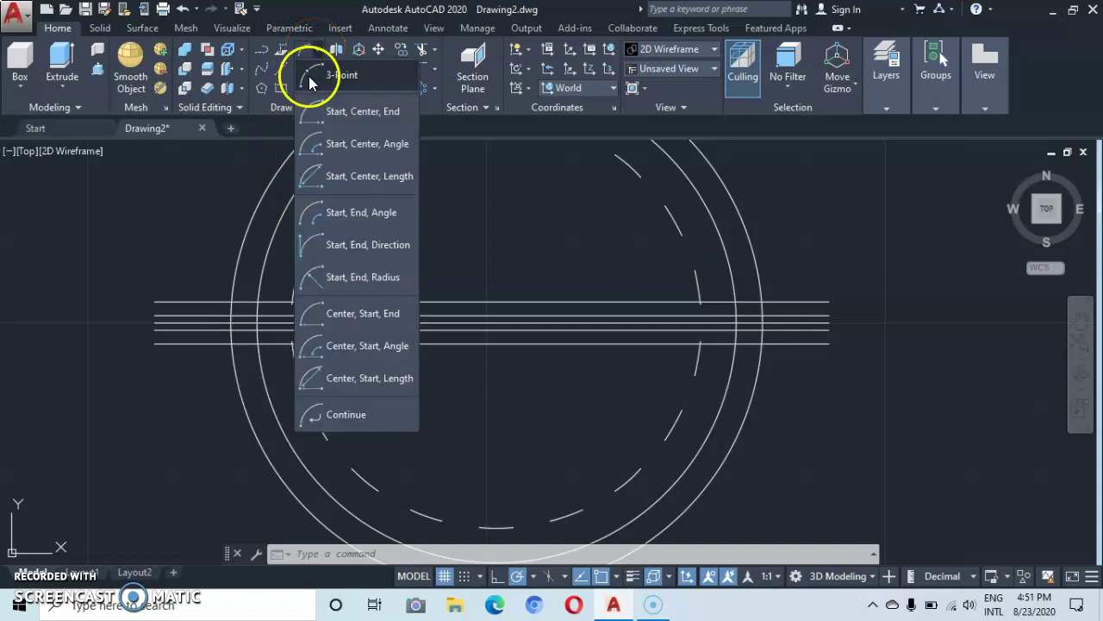
{"action": "left_click", "coordinate": [311, 79]}
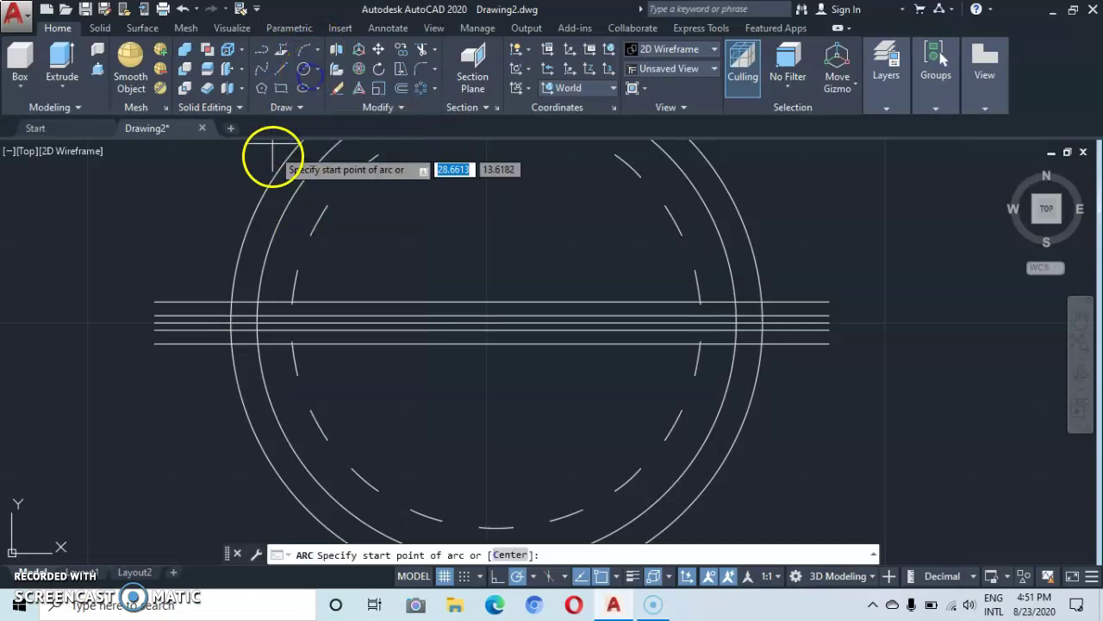
{"action": "scroll", "coordinate": [709, 330], "scroll_direction": "up", "scroll_amount": 4}
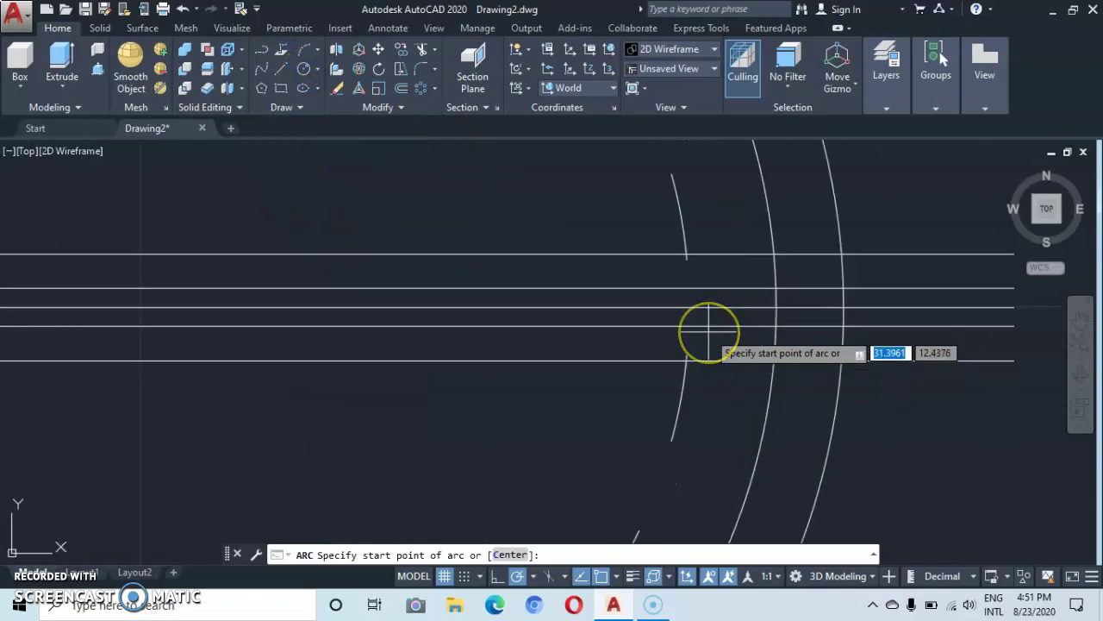
{"action": "left_click", "coordinate": [690, 346]}
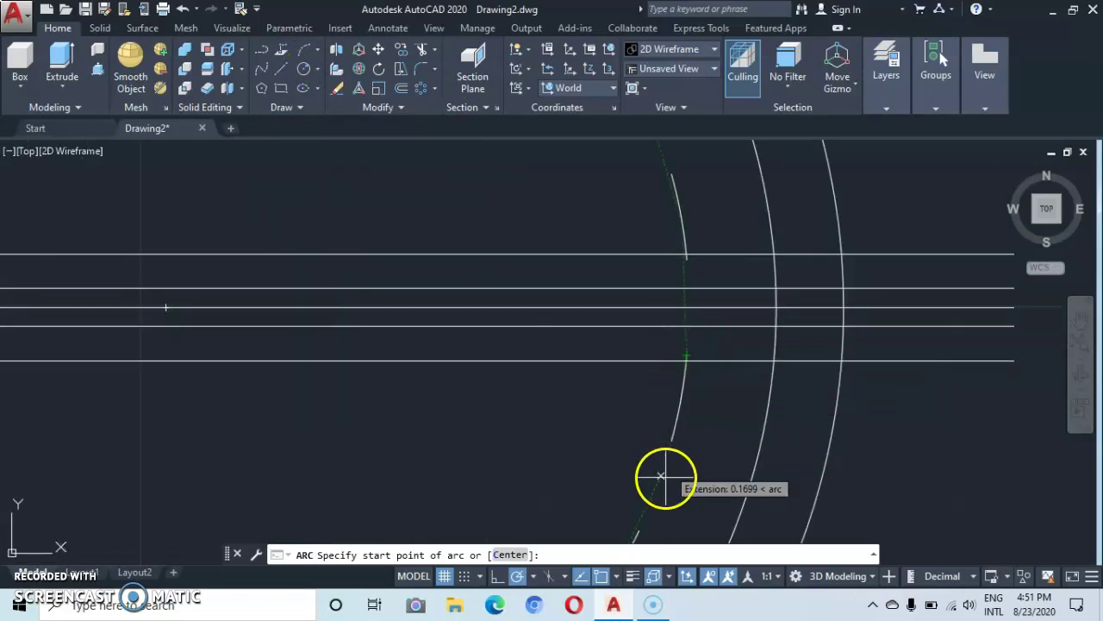
{"action": "left_click", "coordinate": [616, 576]}
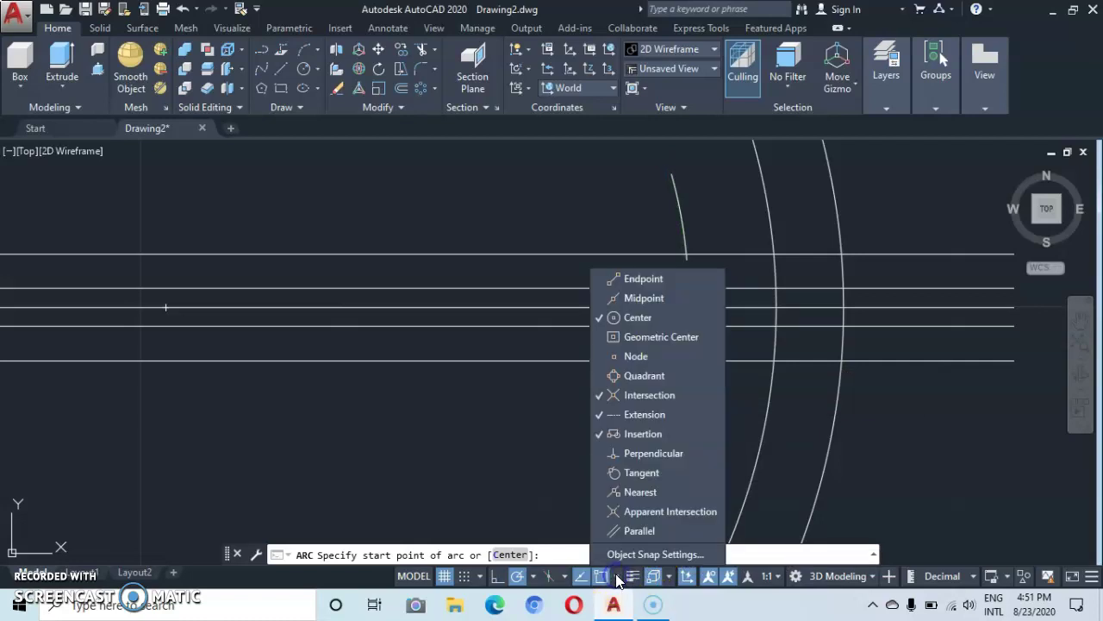
{"action": "left_click", "coordinate": [612, 279]}
{"action": "left_click", "coordinate": [536, 377]}
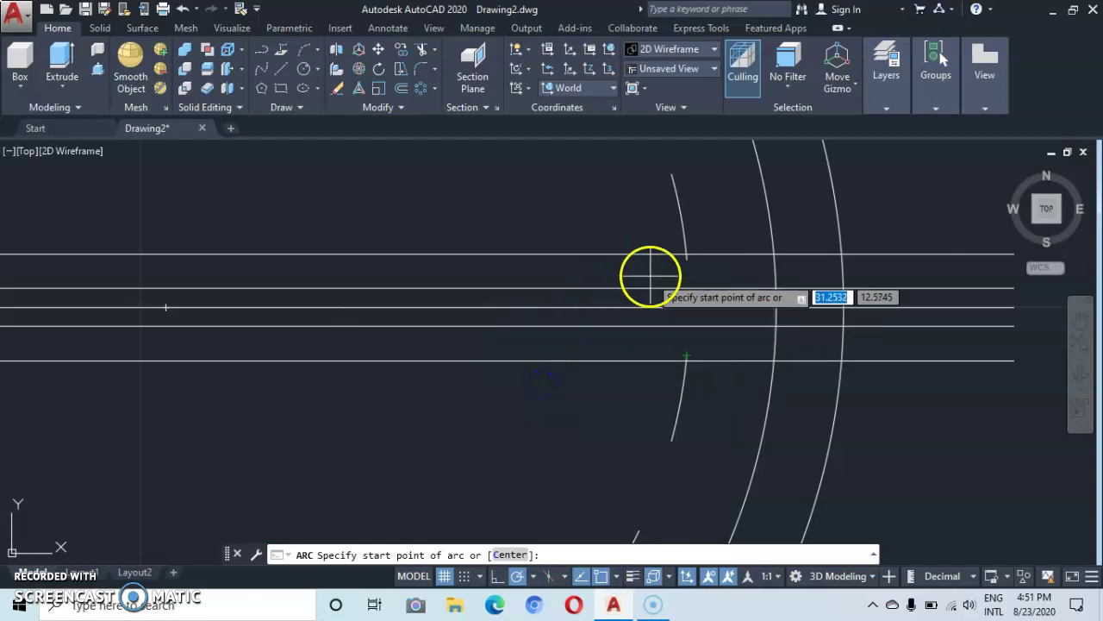
{"action": "left_click", "coordinate": [686, 361]}
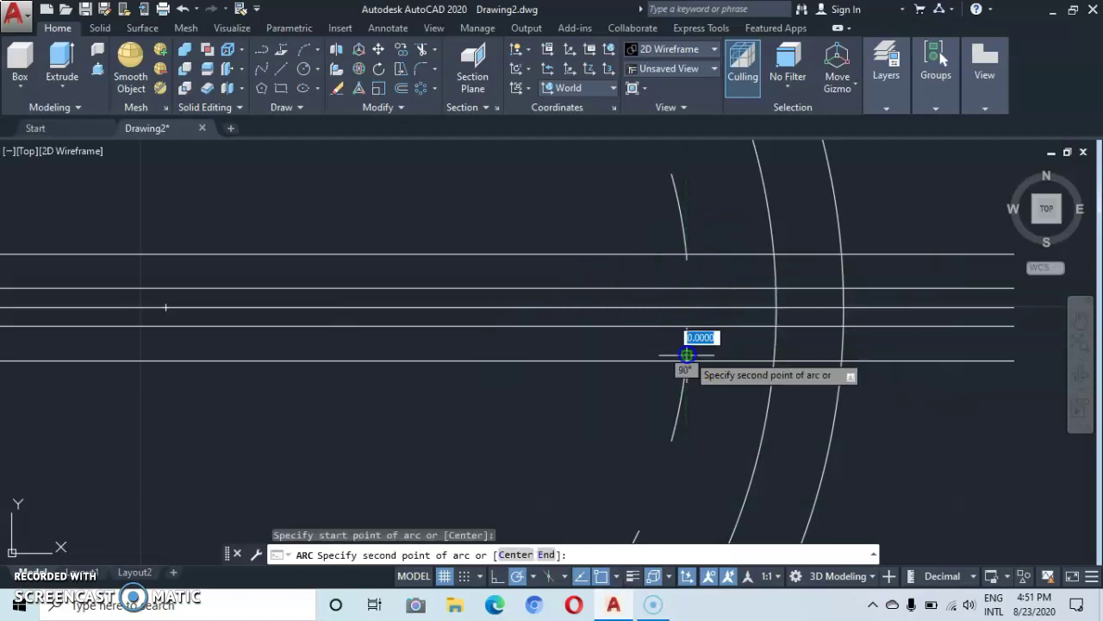
{"action": "left_click", "coordinate": [774, 360]}
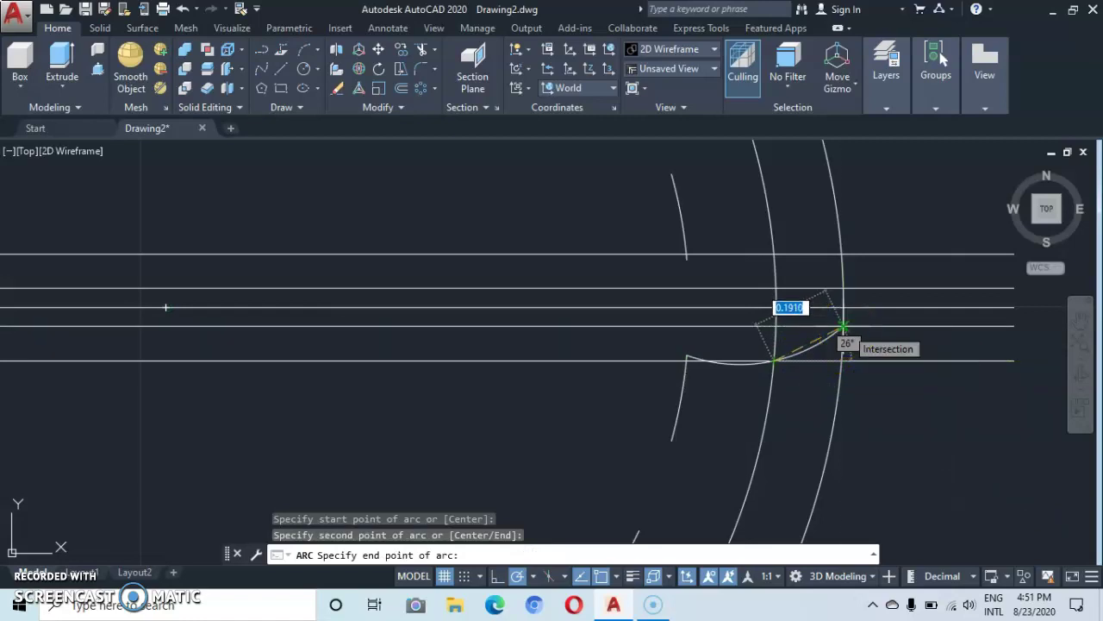
{"action": "left_click", "coordinate": [843, 326]}
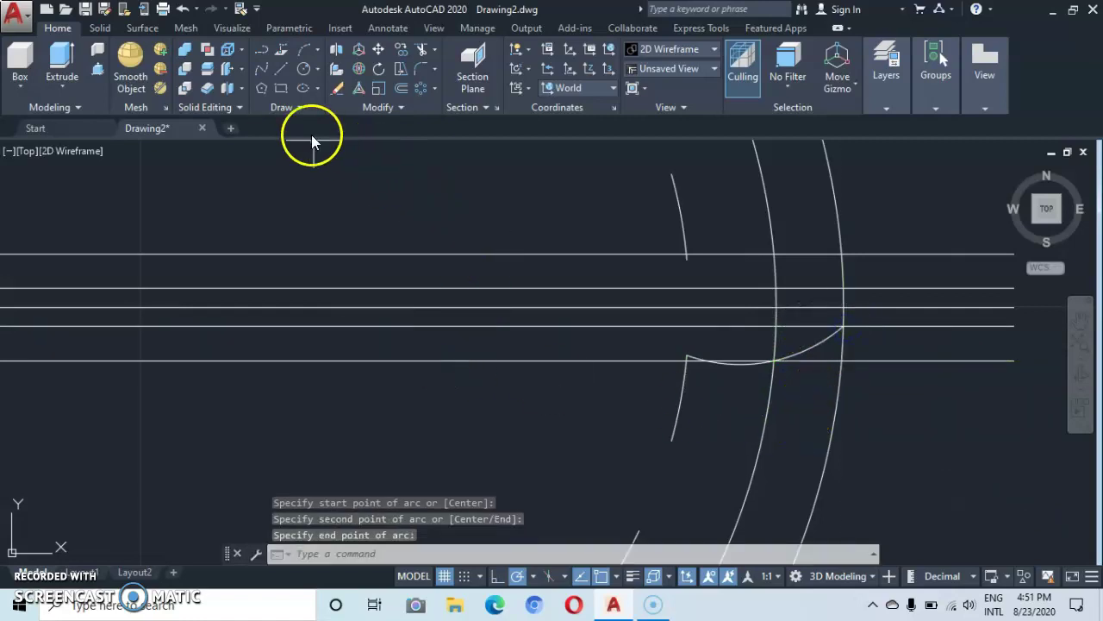
- Draw a second 3-point arc across the upper edge of the notch
{"action": "left_click", "coordinate": [303, 49]}
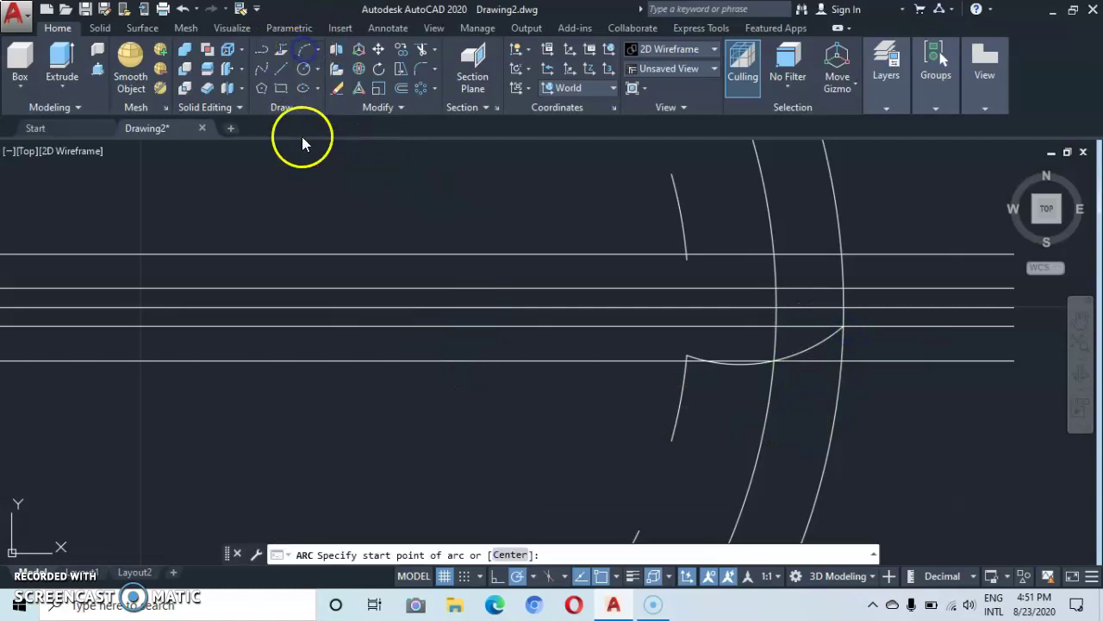
{"action": "left_click", "coordinate": [686, 258]}
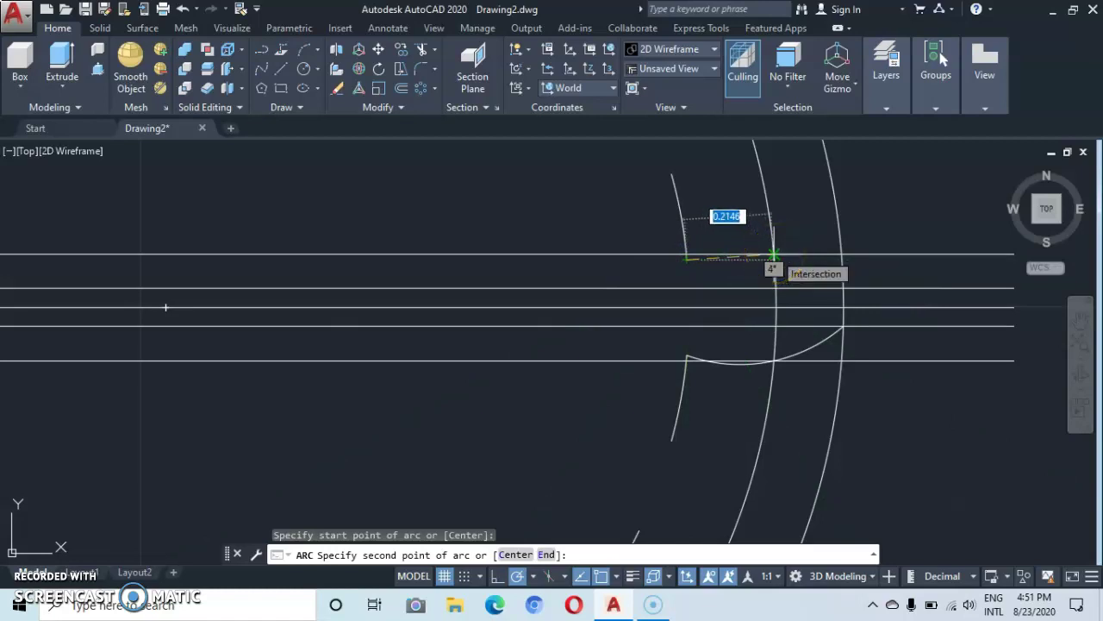
{"action": "left_click", "coordinate": [775, 255]}
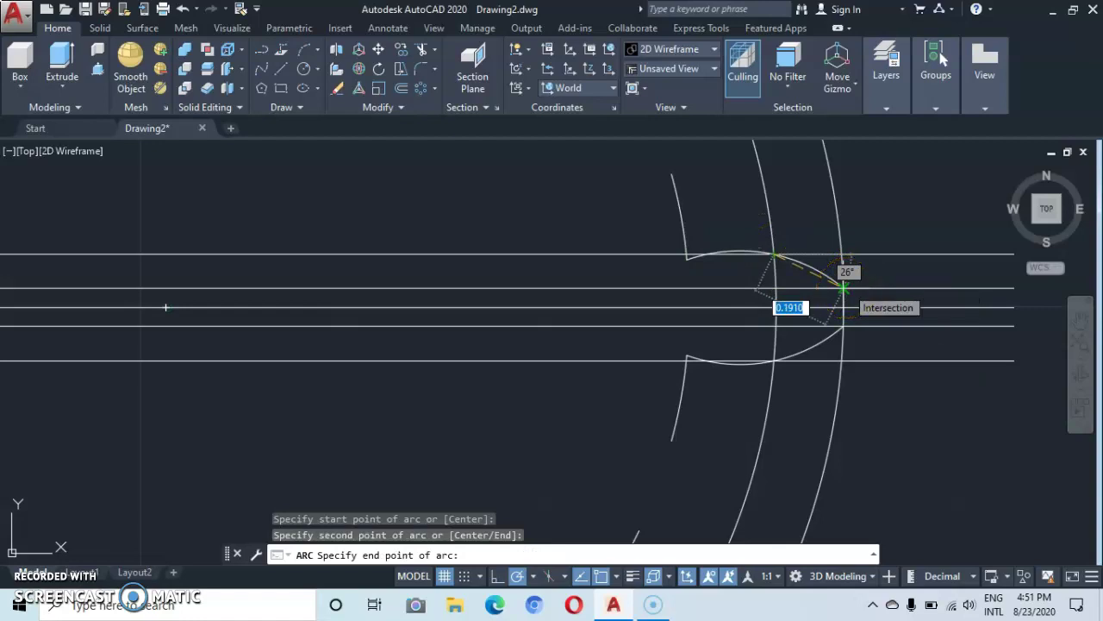
{"action": "left_click", "coordinate": [843, 287]}
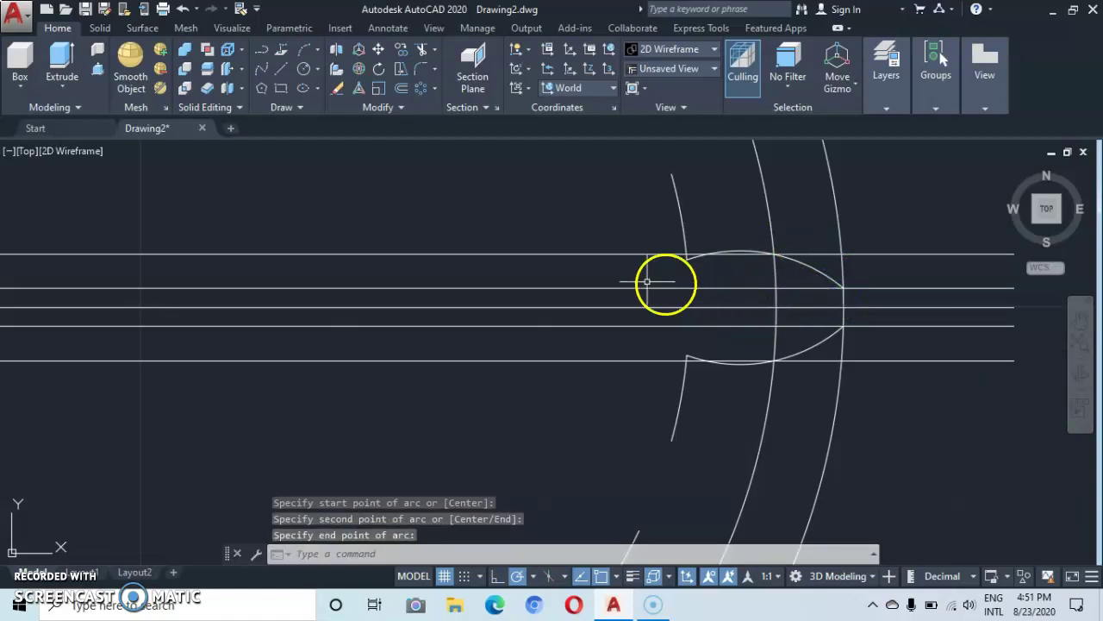
- Crossing-select the five horizontal construction lines and erase them
{"action": "scroll", "coordinate": [621, 289], "scroll_direction": "down", "scroll_amount": 4}
{"action": "mouse_move", "coordinate": [571, 301]}
{"action": "middle_mouse_down"}
{"action": "mouse_move", "coordinate": [537, 320]}
{"action": "mouse_move", "coordinate": [613, 308]}
{"action": "middle_mouse_up"}
{"action": "scroll", "coordinate": [598, 295], "scroll_direction": "down", "scroll_amount": 2}
{"action": "left_click", "coordinate": [557, 285]}
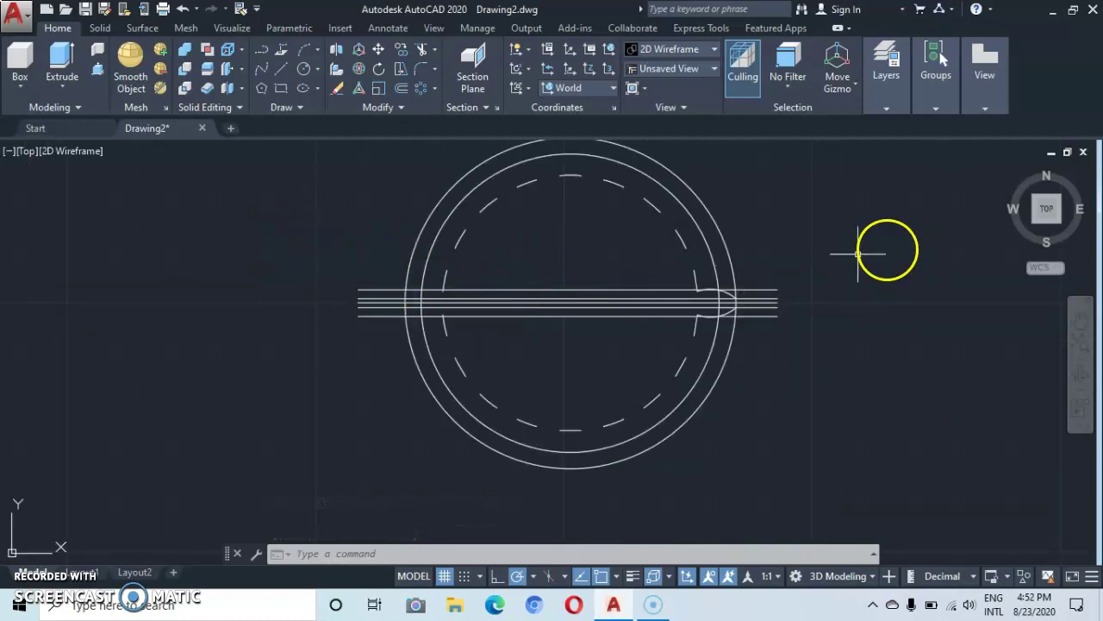
{"action": "left_click", "coordinate": [792, 257]}
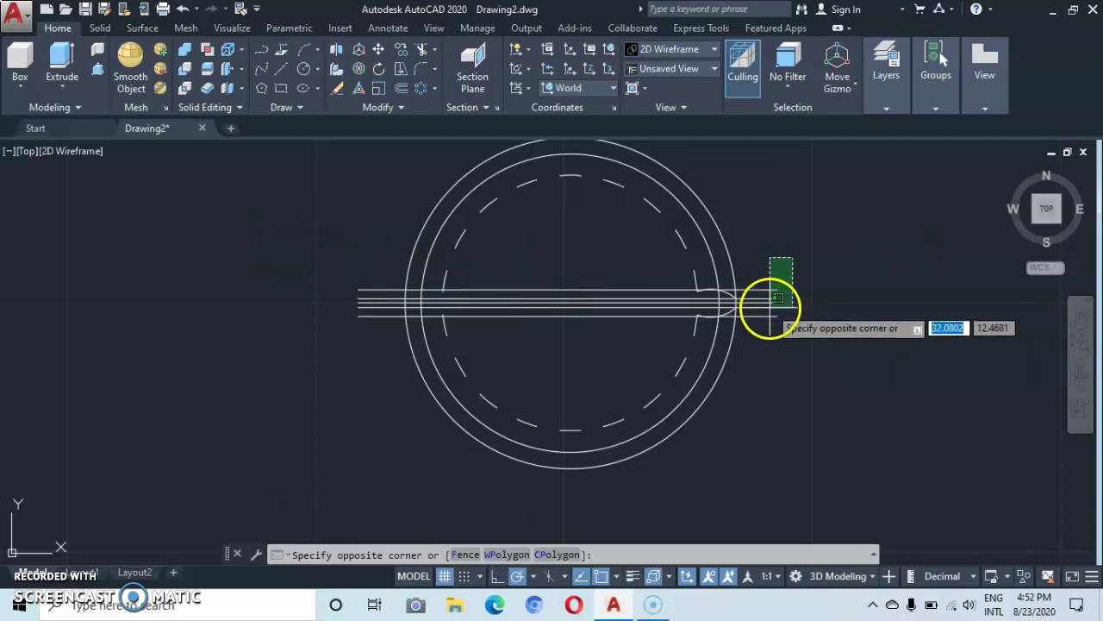
{"action": "left_click", "coordinate": [767, 353]}
{"action": "right_click", "coordinate": [791, 430]}
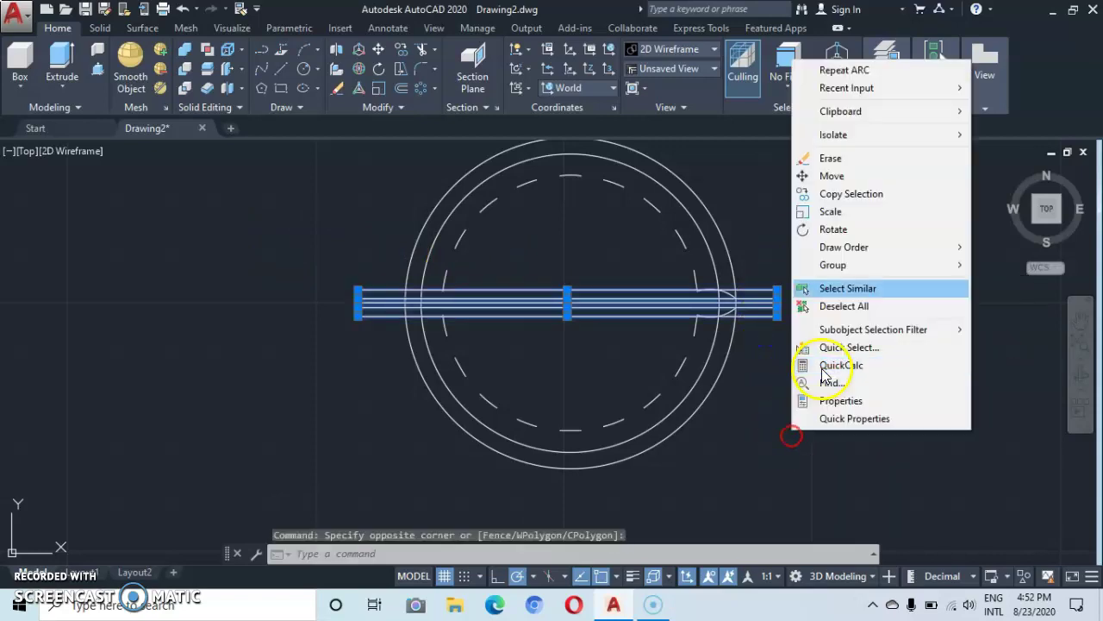
{"action": "left_click", "coordinate": [853, 158]}
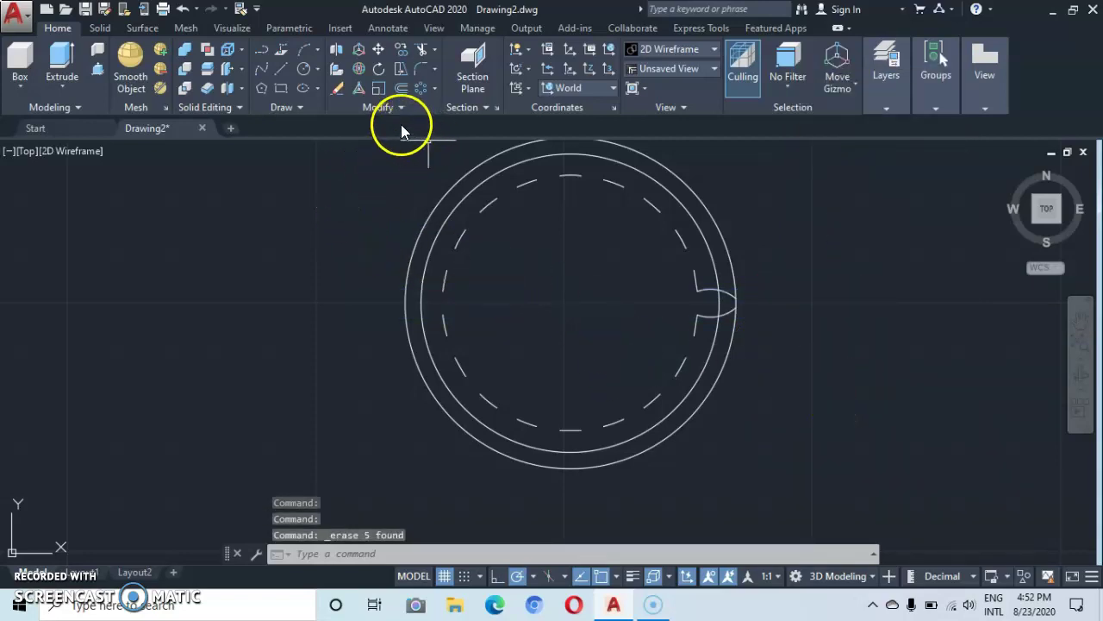
- Trim away the outermost circle, using every object as a cutting edge
{"action": "left_click", "coordinate": [422, 49]}
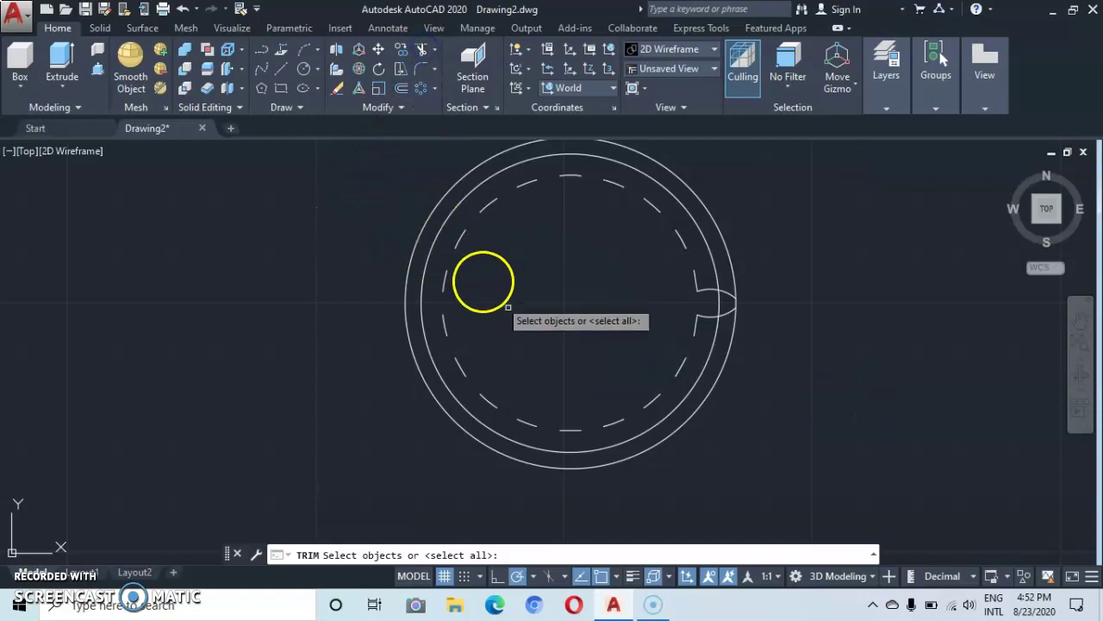
{"action": "key", "text": "Return"}
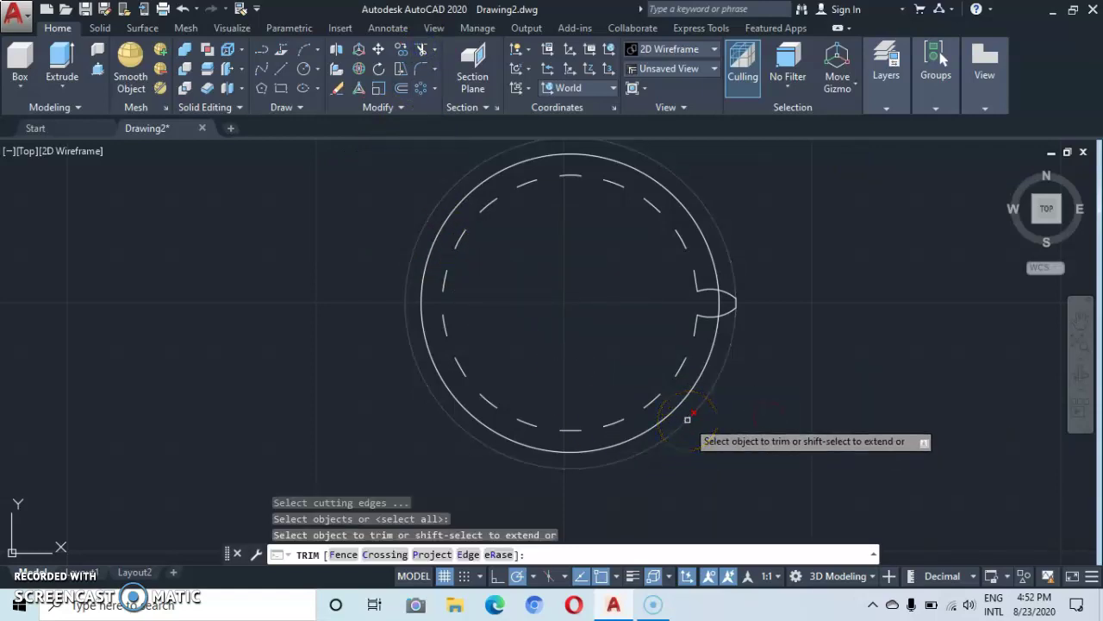
{"action": "left_click", "coordinate": [687, 419]}
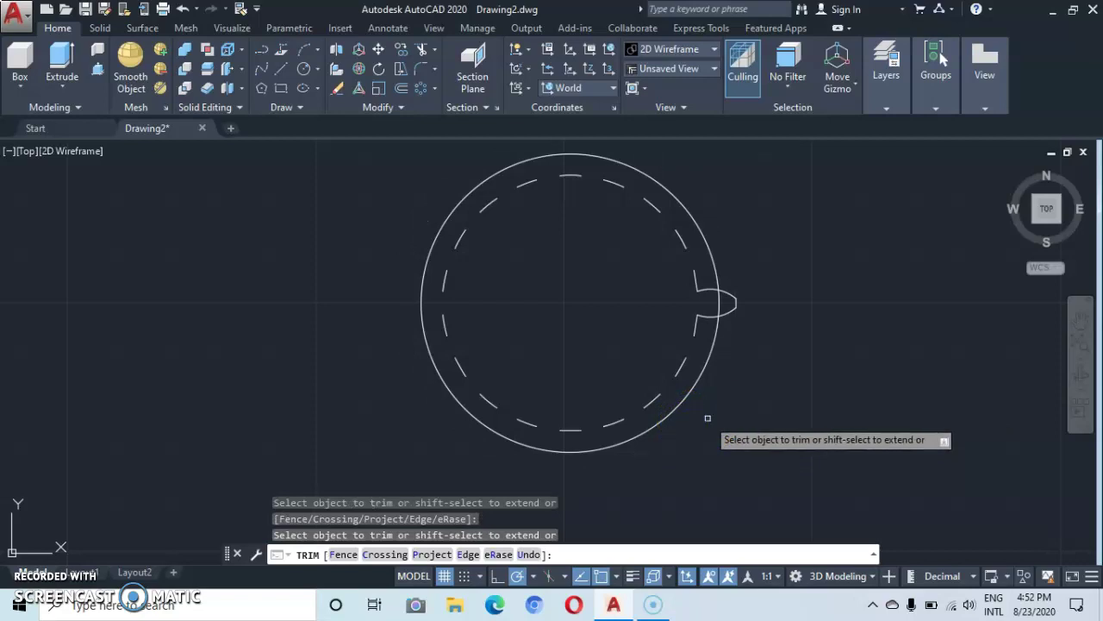
{"action": "key", "text": "Escape"}
{"action": "scroll", "coordinate": [660, 337], "scroll_direction": "up", "scroll_amount": 2}
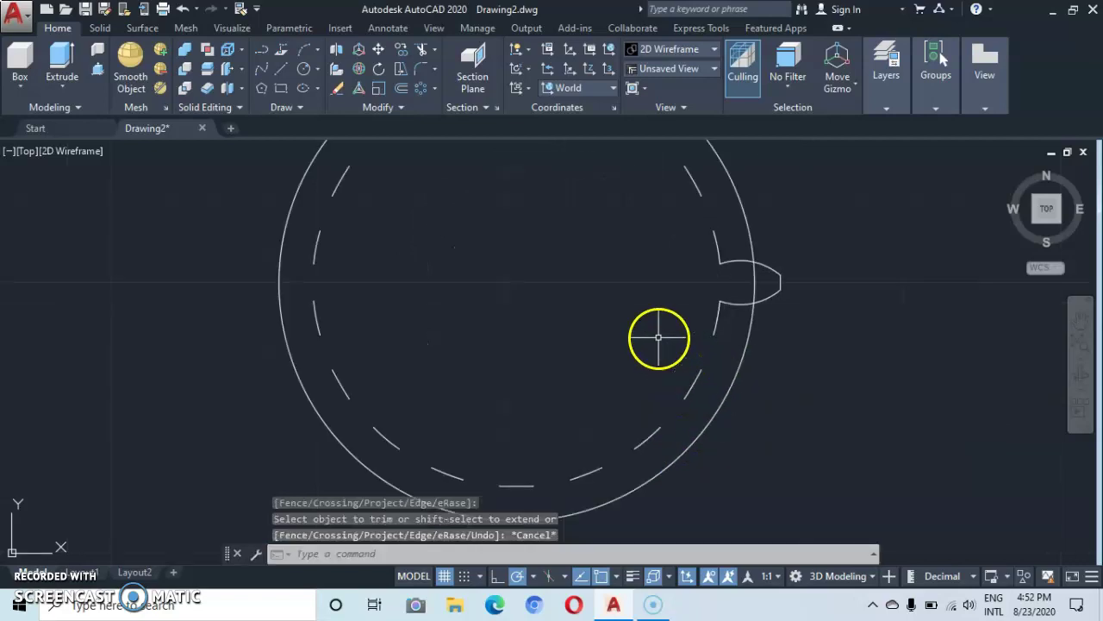
{"action": "middle_click_drag", "start_coordinate": [670, 330], "coordinate": [630, 376]}
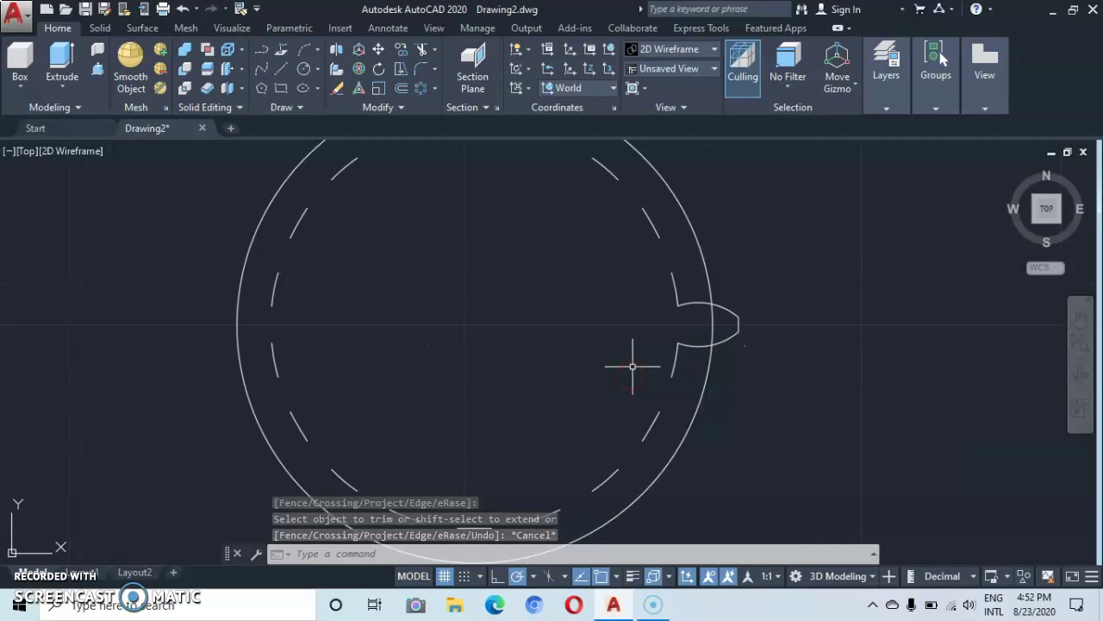
- Fillet both corners of the rounded tab with a 0.062 radius using the Multiple option
{"action": "left_click", "coordinate": [418, 71]}
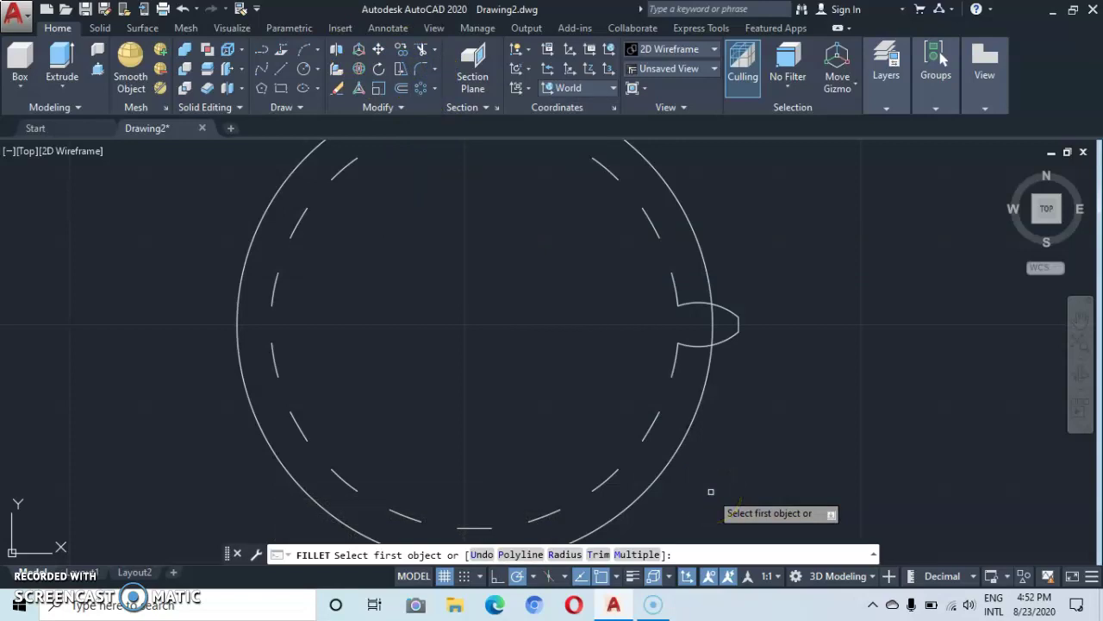
{"action": "left_click", "coordinate": [683, 575]}
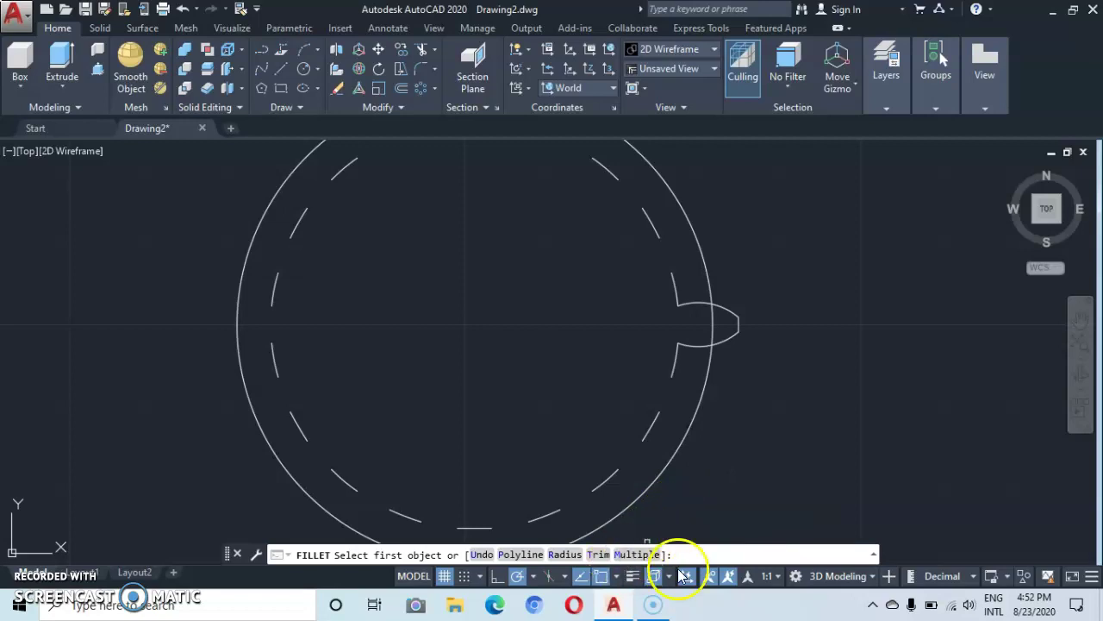
{"action": "left_click", "coordinate": [564, 554]}
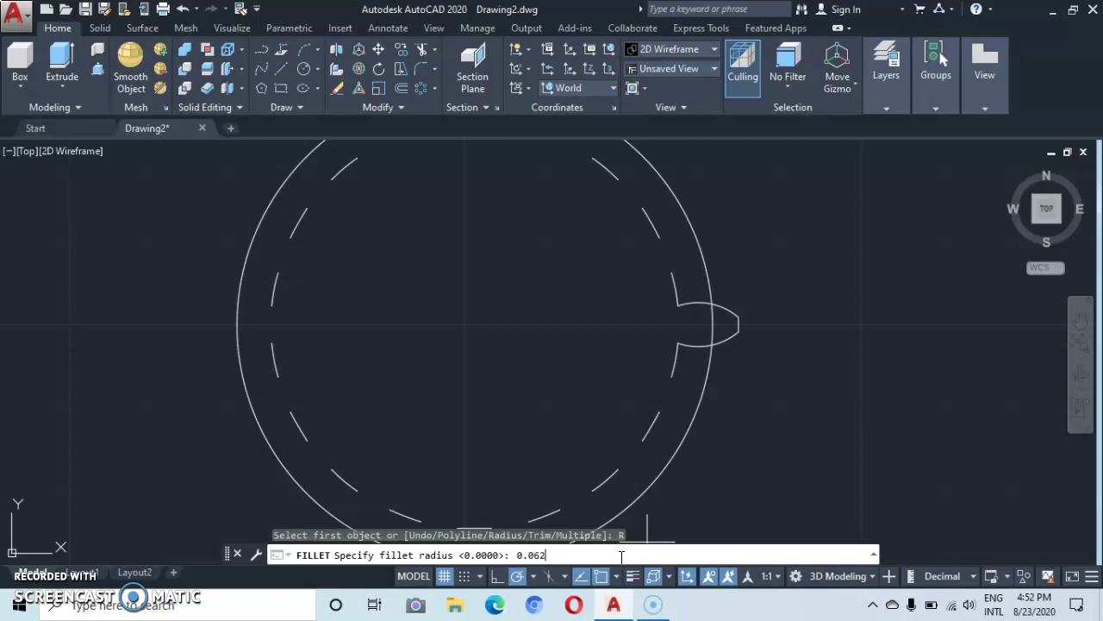
{"action": "key", "text": "Return"}
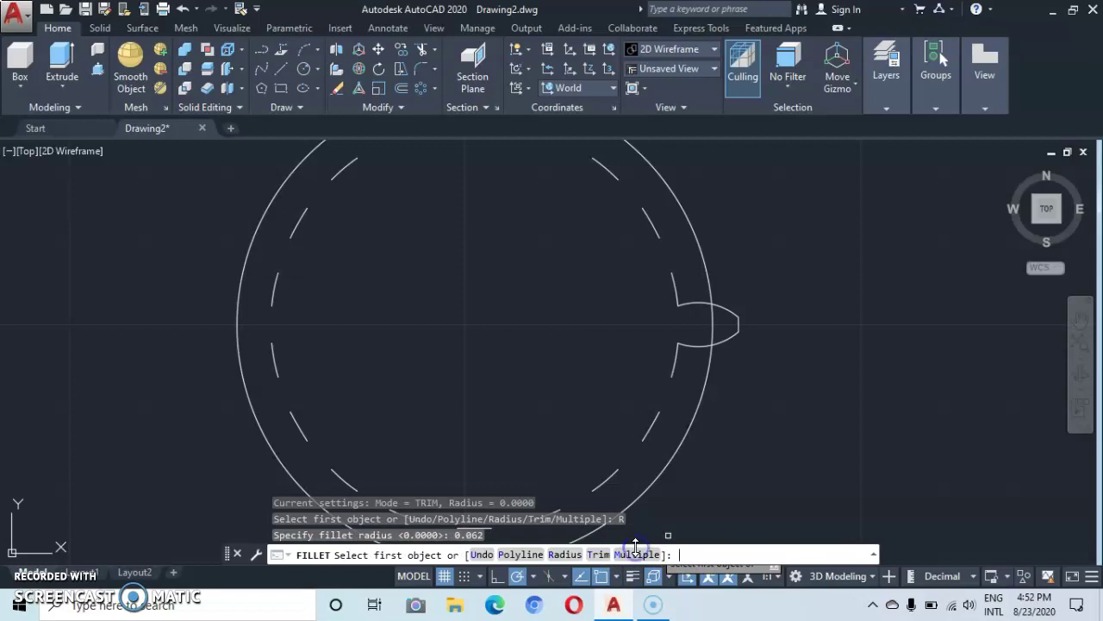
{"action": "left_click", "coordinate": [637, 554]}
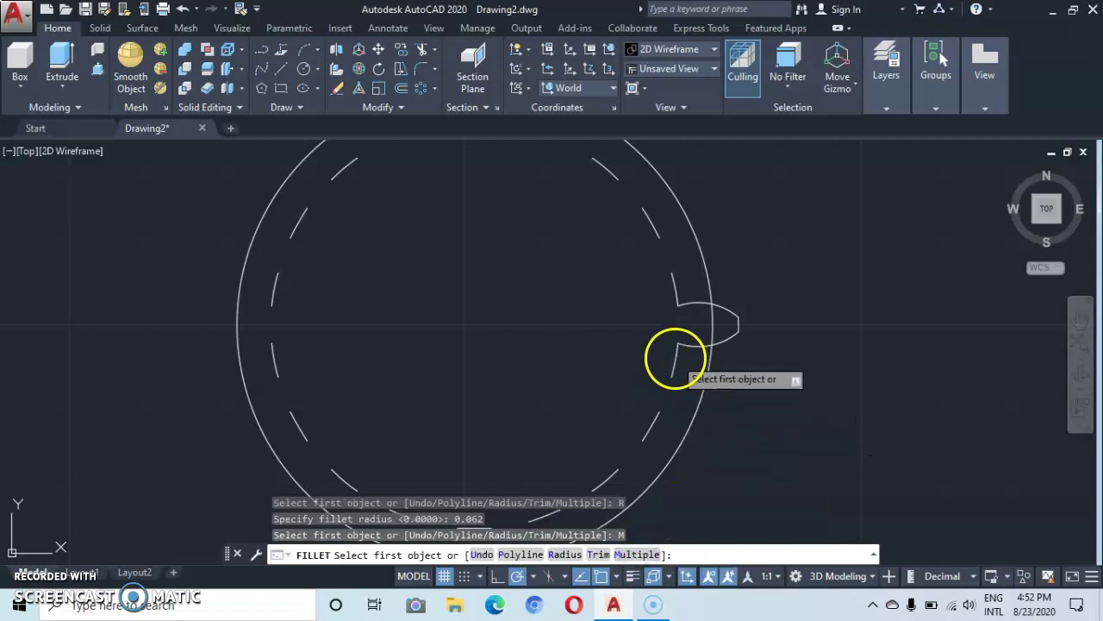
{"action": "left_click", "coordinate": [675, 357]}
{"action": "left_click", "coordinate": [681, 348]}
{"action": "left_click", "coordinate": [673, 287]}
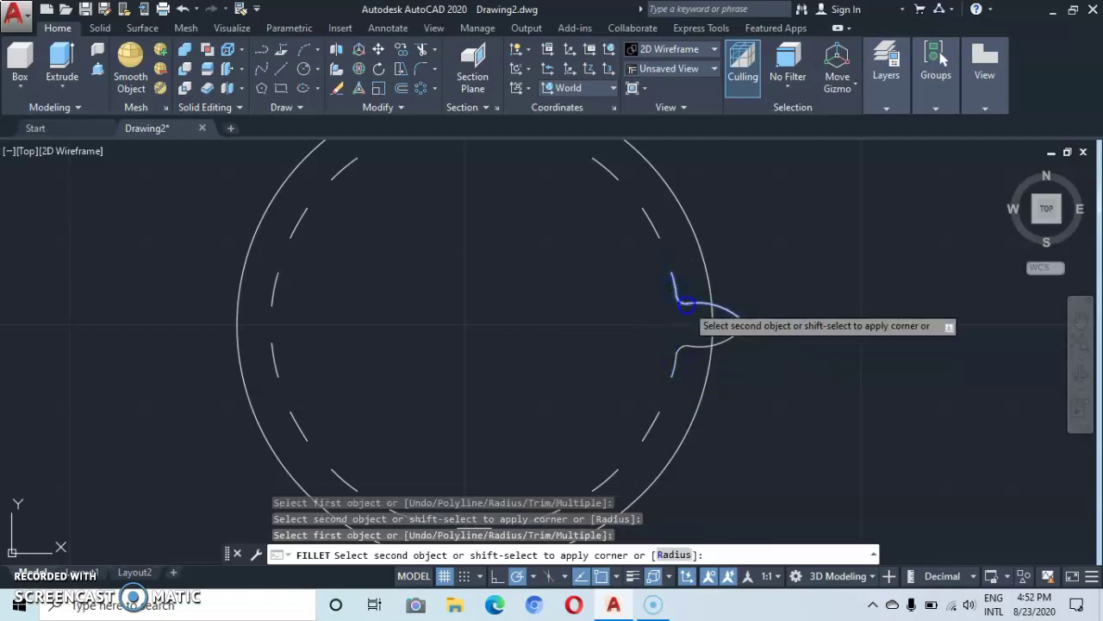
{"action": "left_click", "coordinate": [685, 304]}
{"action": "key", "text": "Escape"}
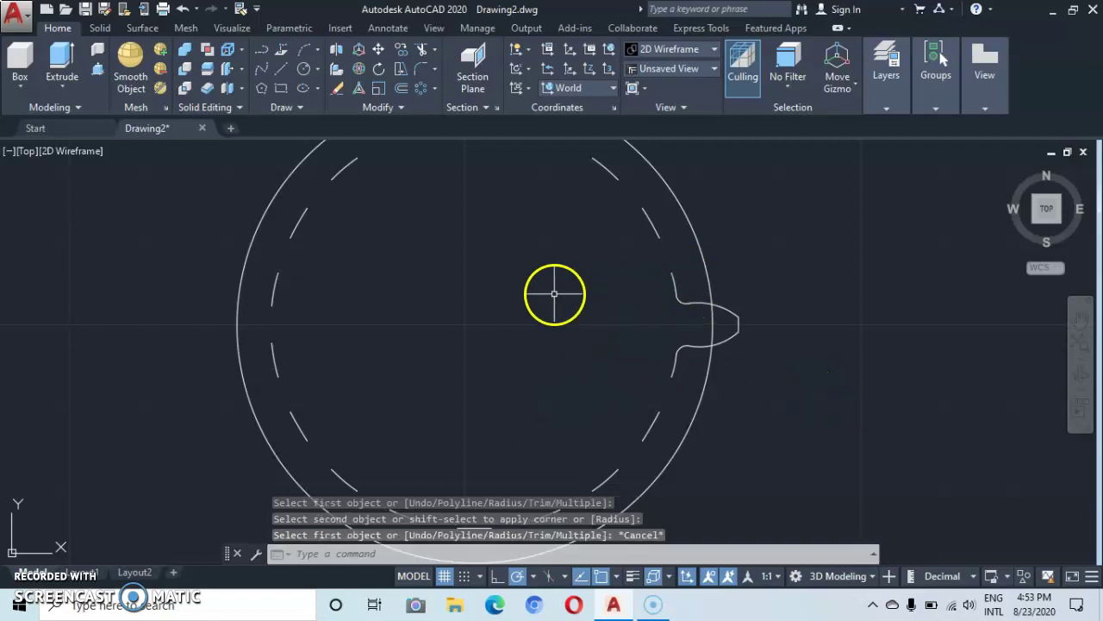
{"action": "scroll", "coordinate": [555, 293], "scroll_direction": "down", "scroll_amount": 2}
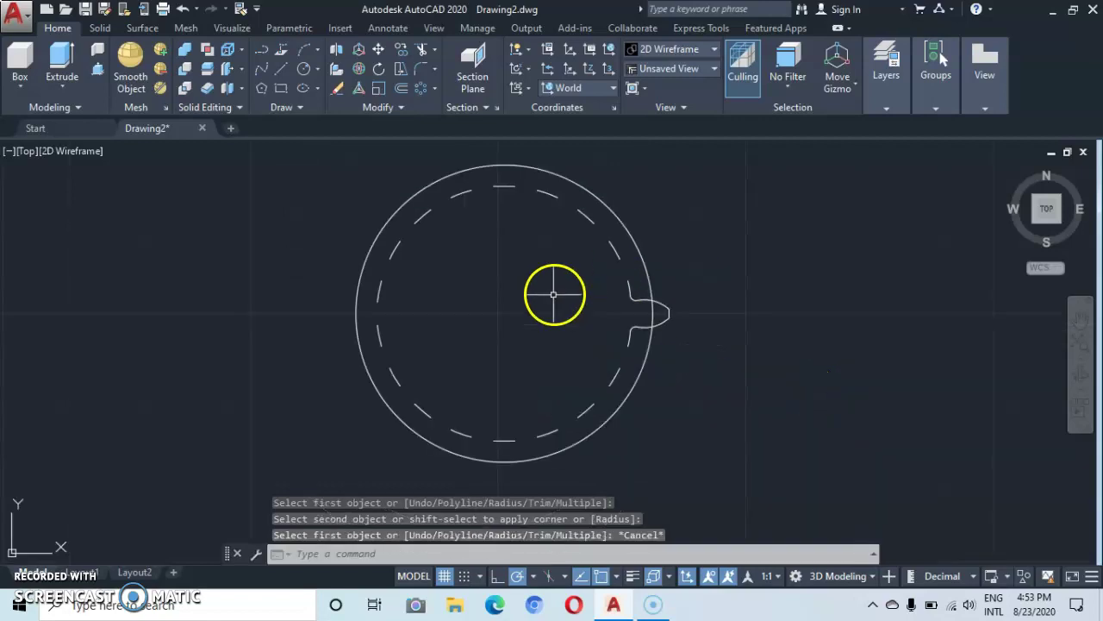
- Select all 18 dashed-ring arcs around the circle and erase them
{"action": "left_click", "coordinate": [628, 282]}
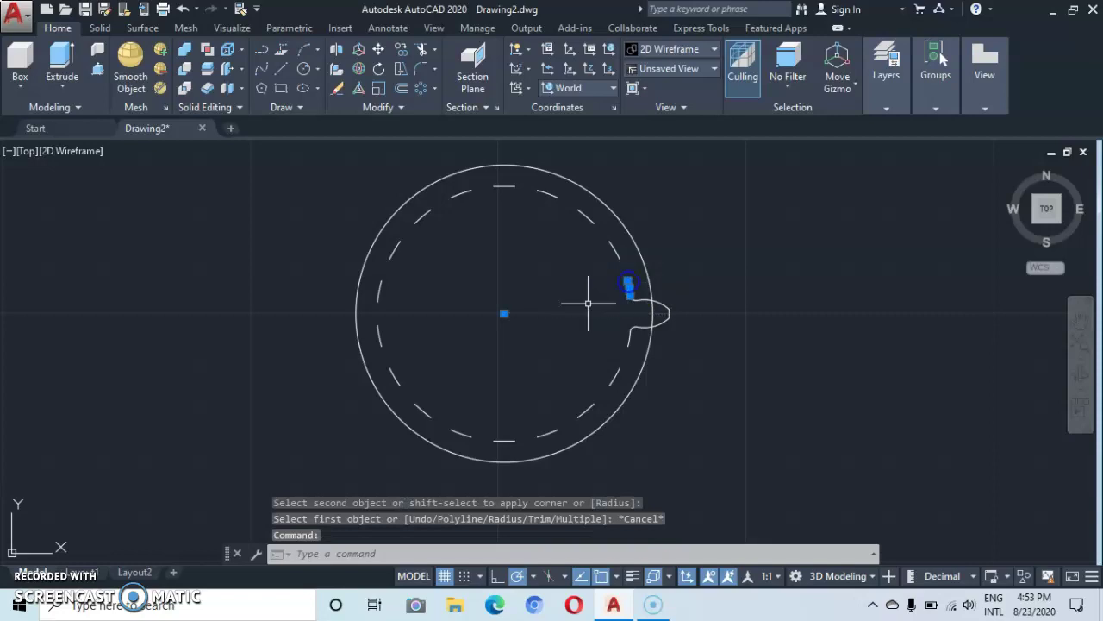
{"action": "left_click", "coordinate": [630, 341]}
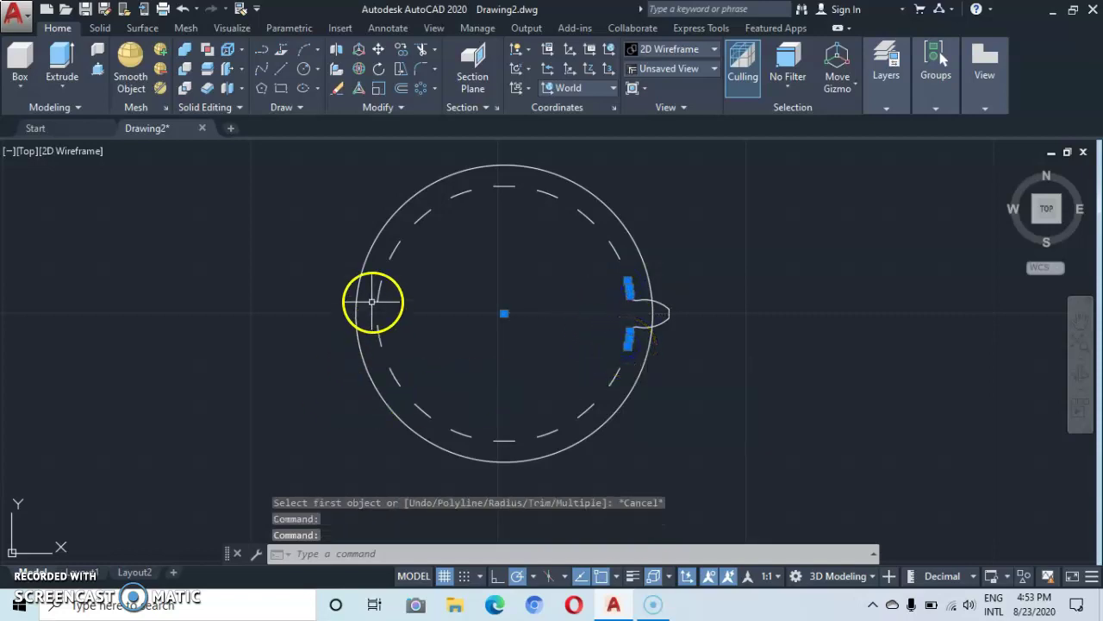
{"action": "left_click", "coordinate": [387, 164]}
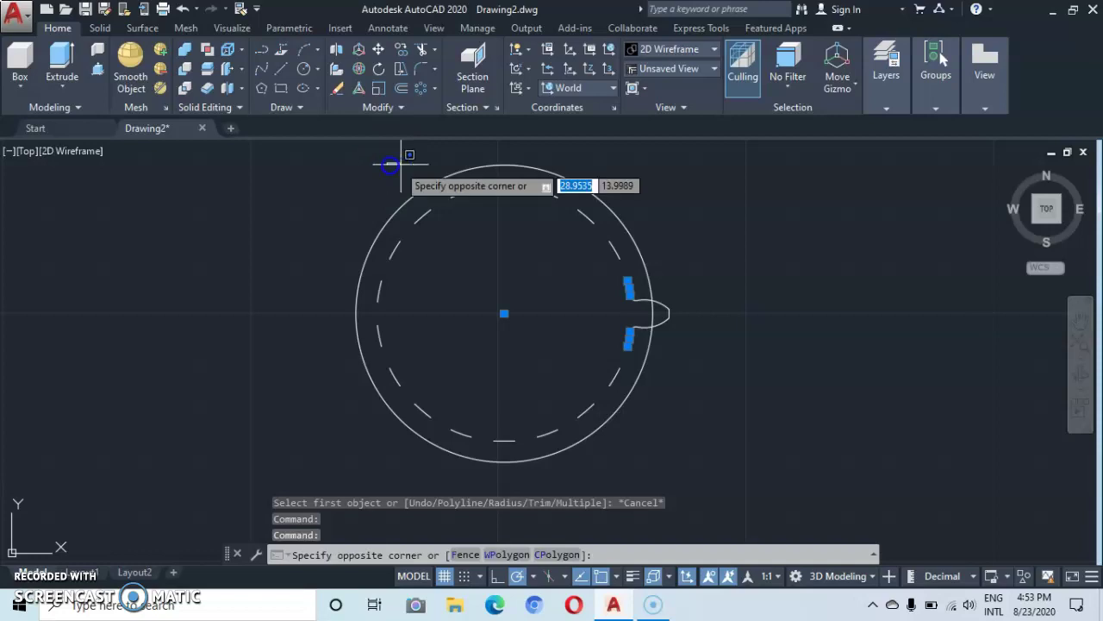
{"action": "left_click", "coordinate": [656, 293]}
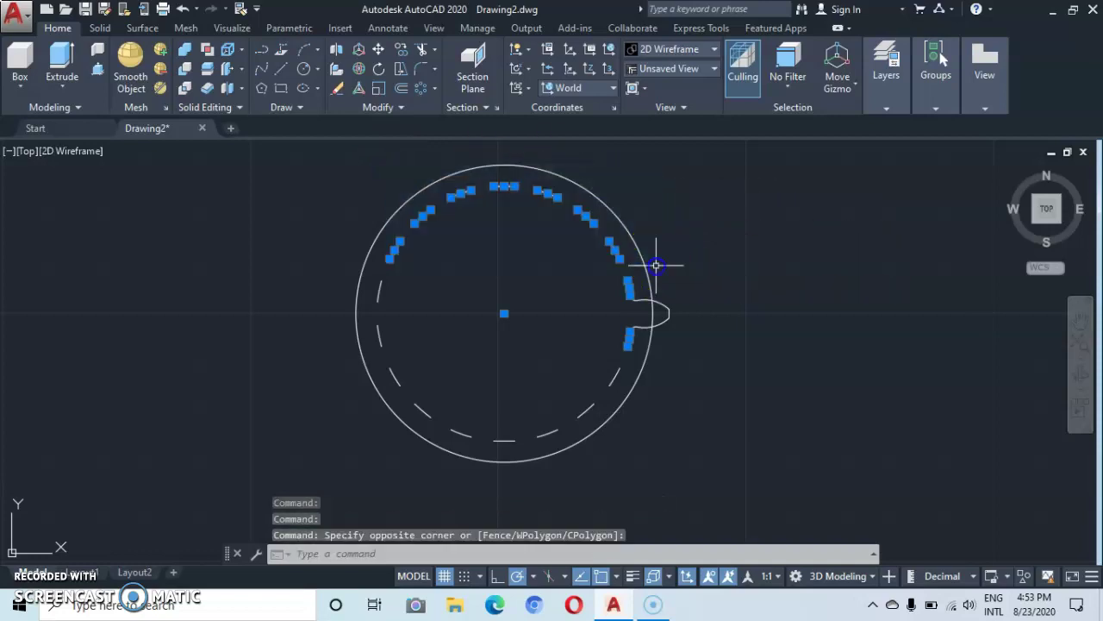
{"action": "left_click", "coordinate": [307, 265]}
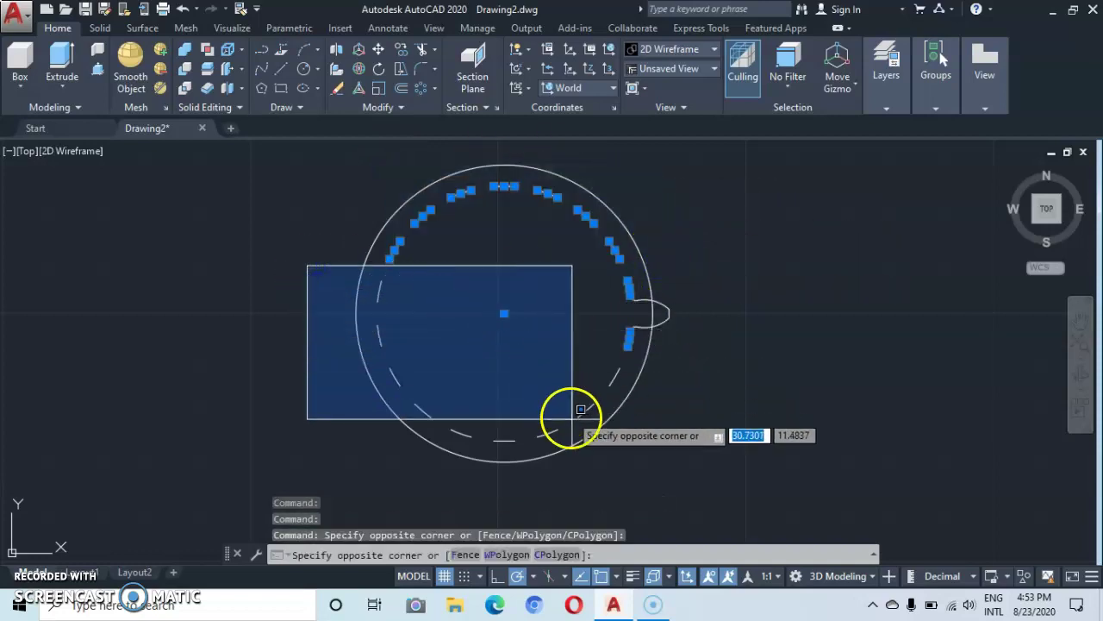
{"action": "left_click", "coordinate": [596, 449]}
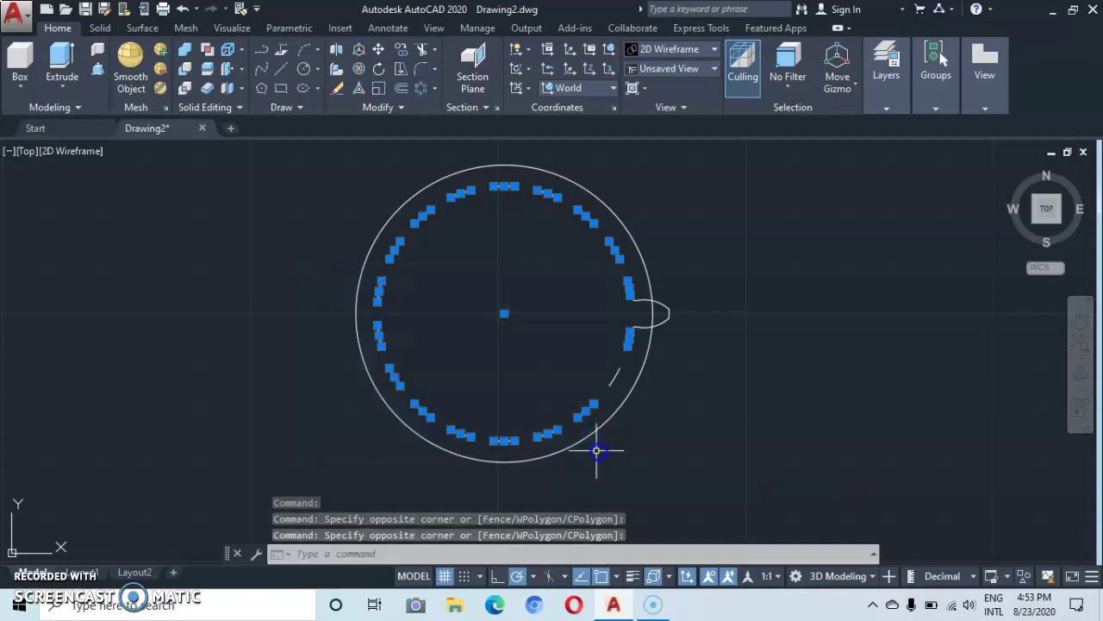
{"action": "left_click", "coordinate": [599, 364]}
{"action": "left_click", "coordinate": [638, 391]}
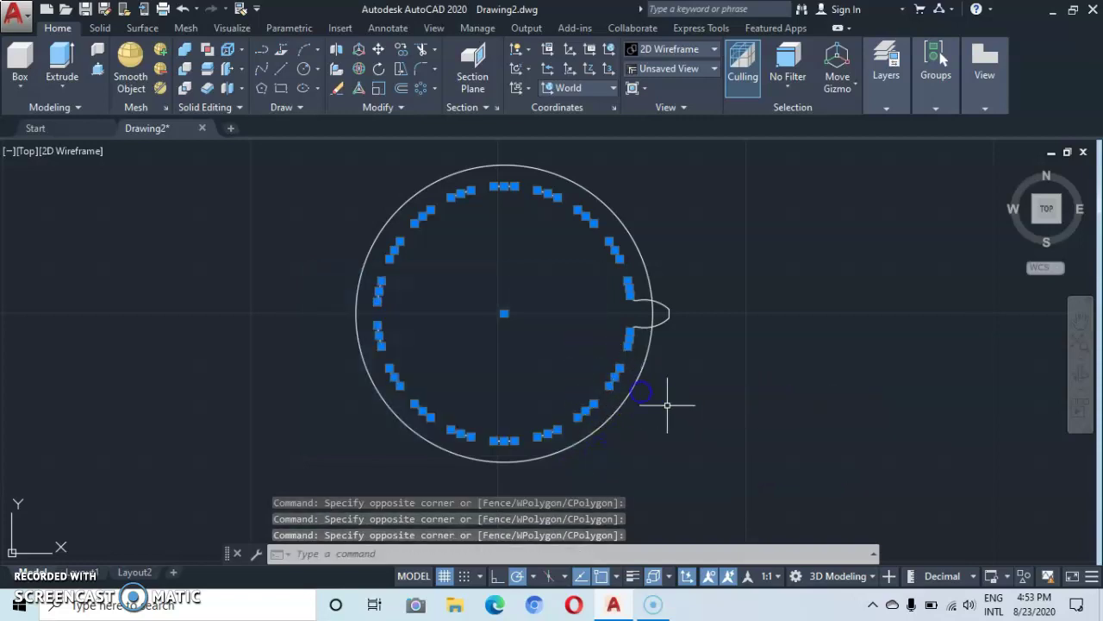
{"action": "right_click", "coordinate": [693, 478]}
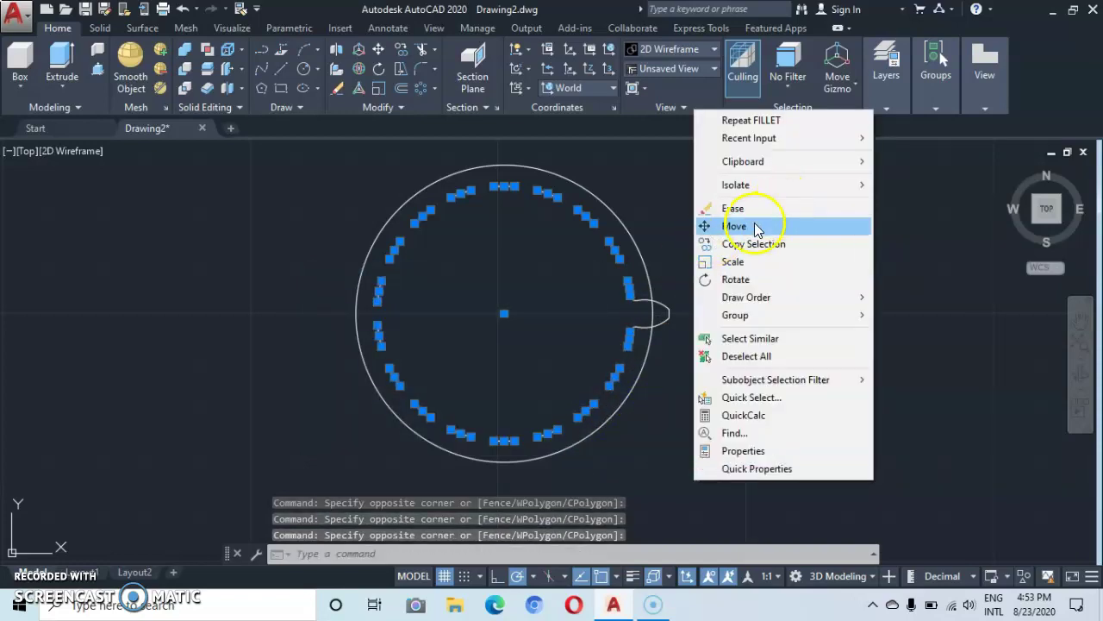
{"action": "left_click", "coordinate": [734, 209]}
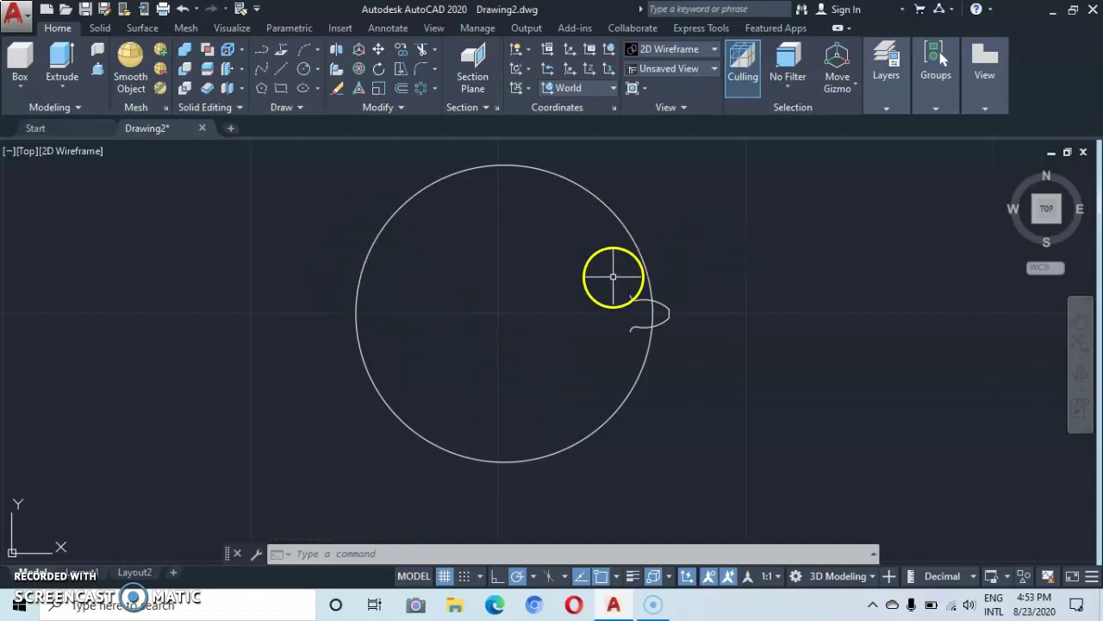
- Window-select the five pieces of the rounded tab and join them into one polyline
{"action": "left_click", "coordinate": [613, 277]}
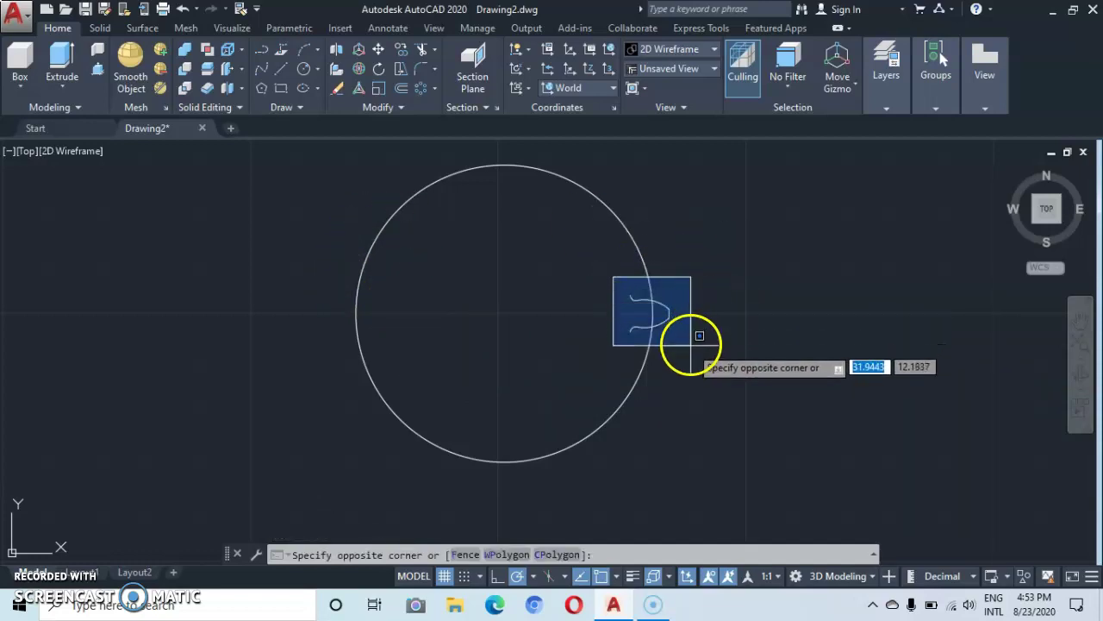
{"action": "left_click", "coordinate": [687, 343]}
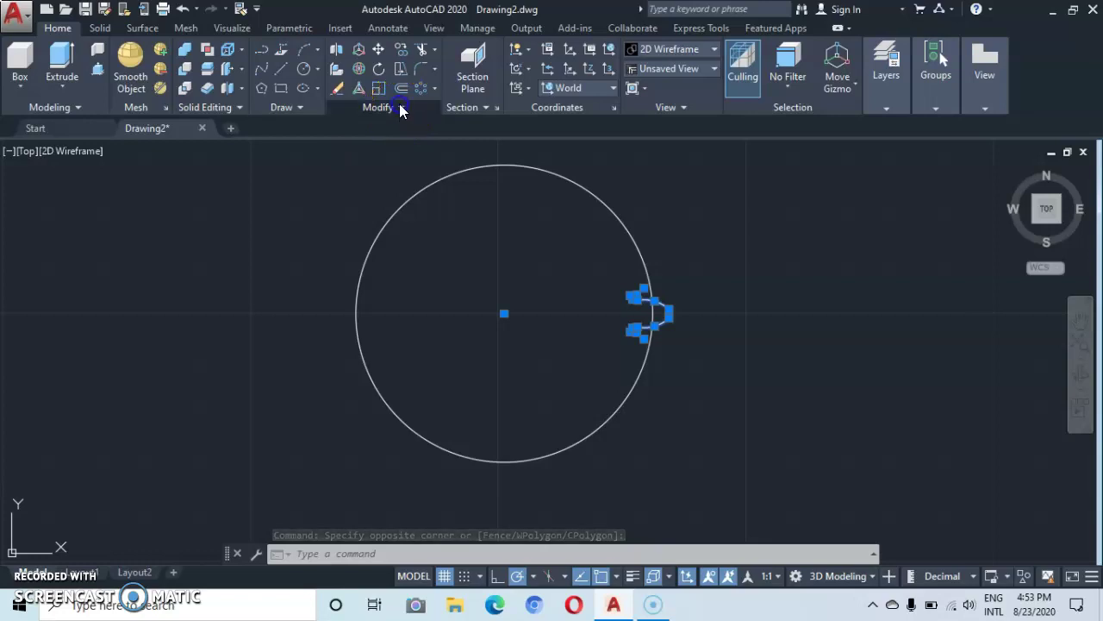
{"action": "left_click", "coordinate": [399, 107]}
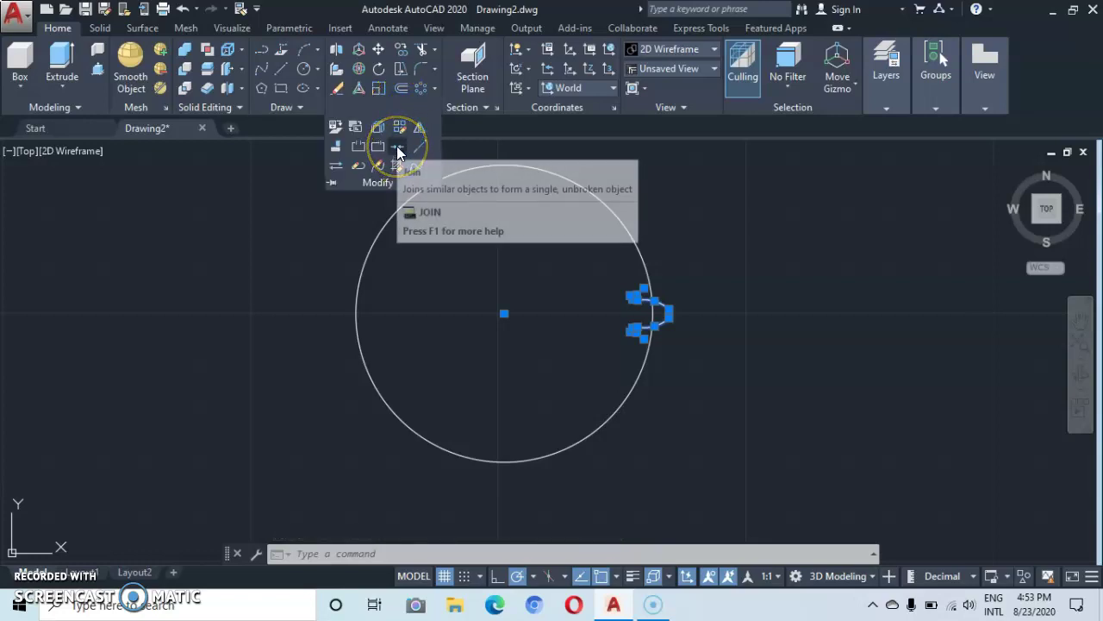
{"action": "left_click", "coordinate": [398, 150]}
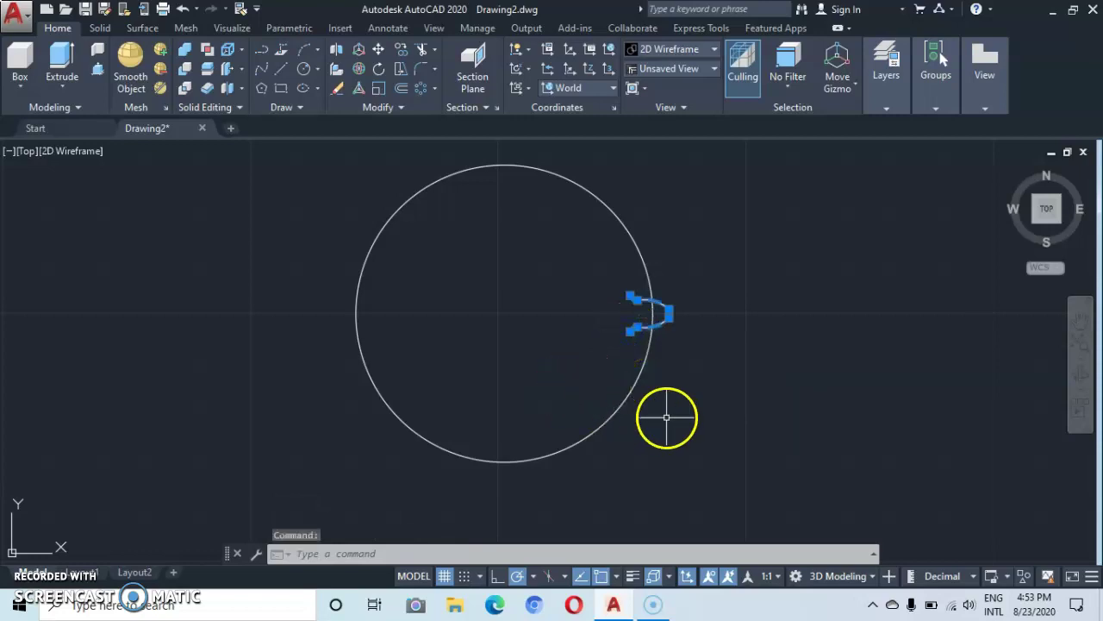
{"action": "key", "text": "Escape"}
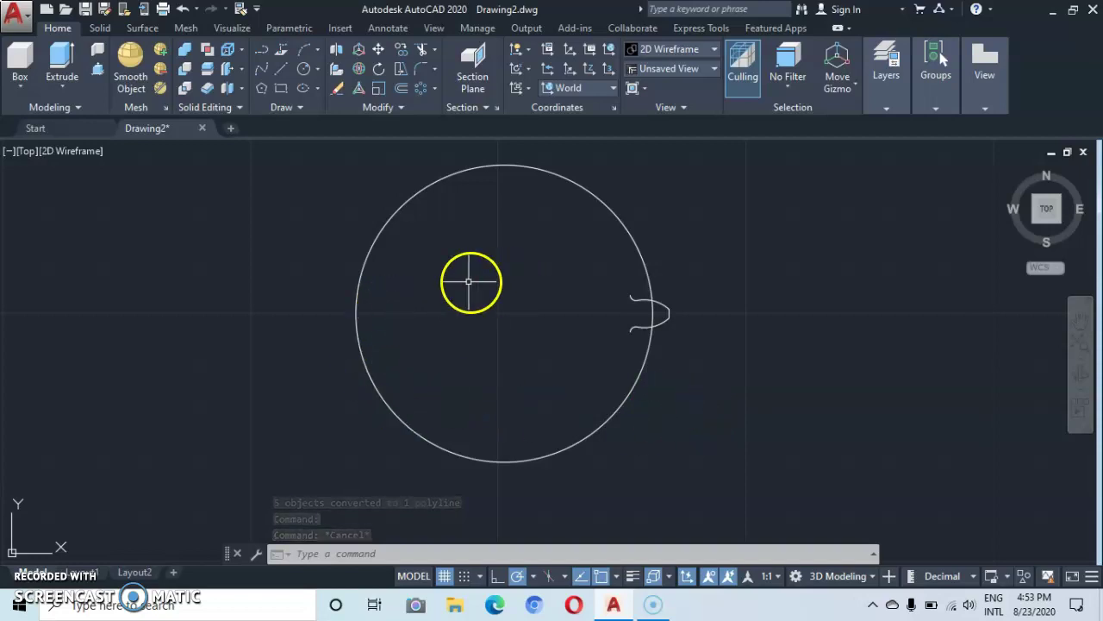
- Polar-array the tooth profile about the circle's centre with 18 items at 20° spacing
{"action": "left_click", "coordinate": [421, 90]}
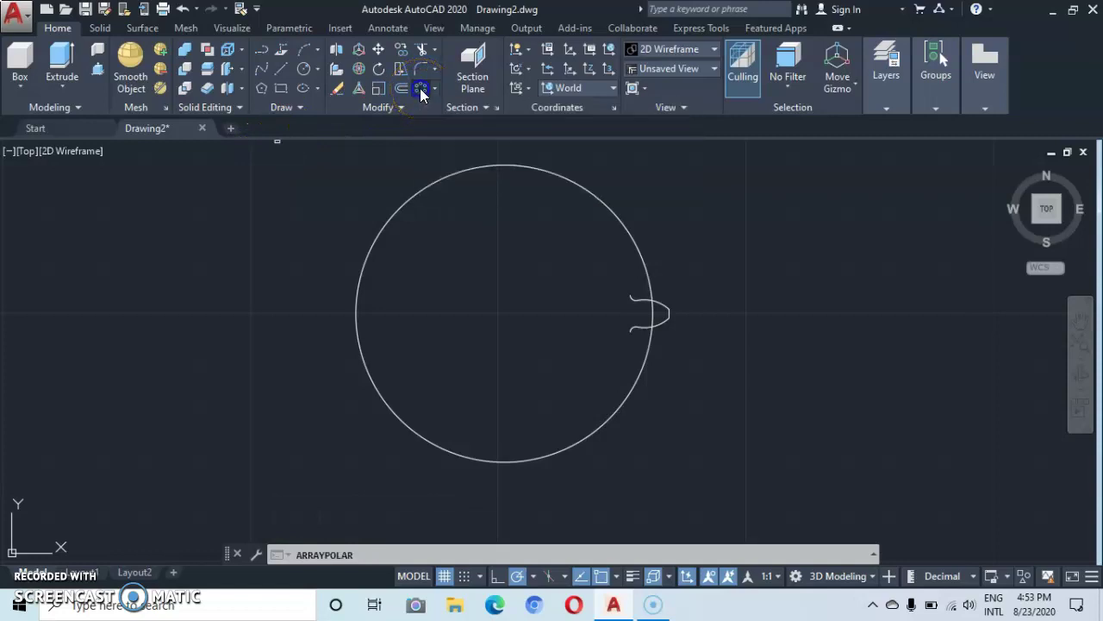
{"action": "left_click", "coordinate": [637, 321]}
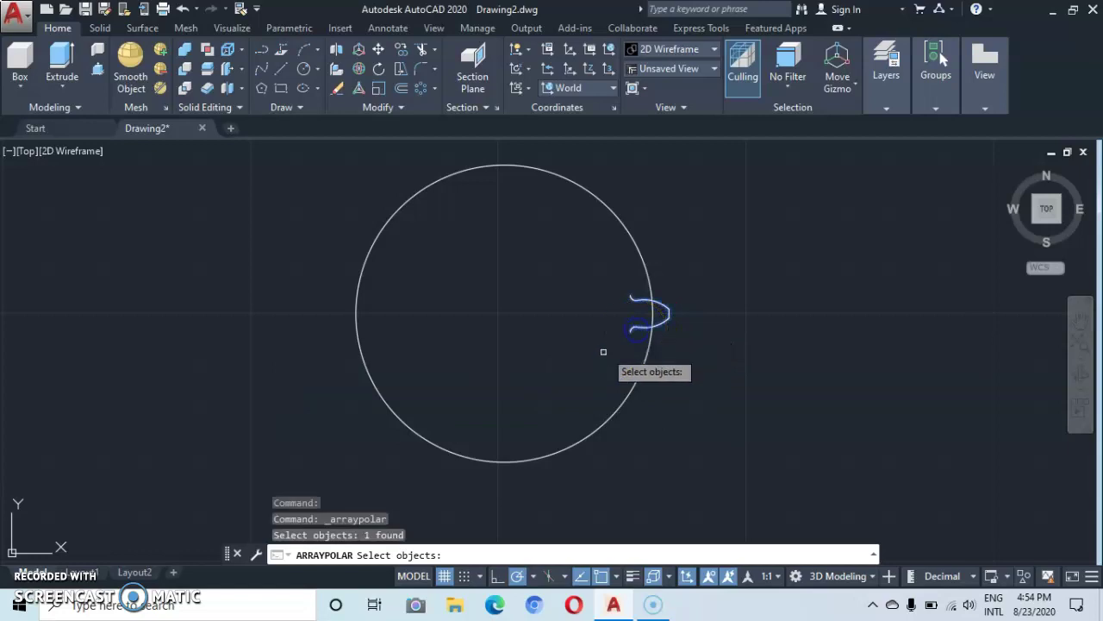
{"action": "key", "text": "Return"}
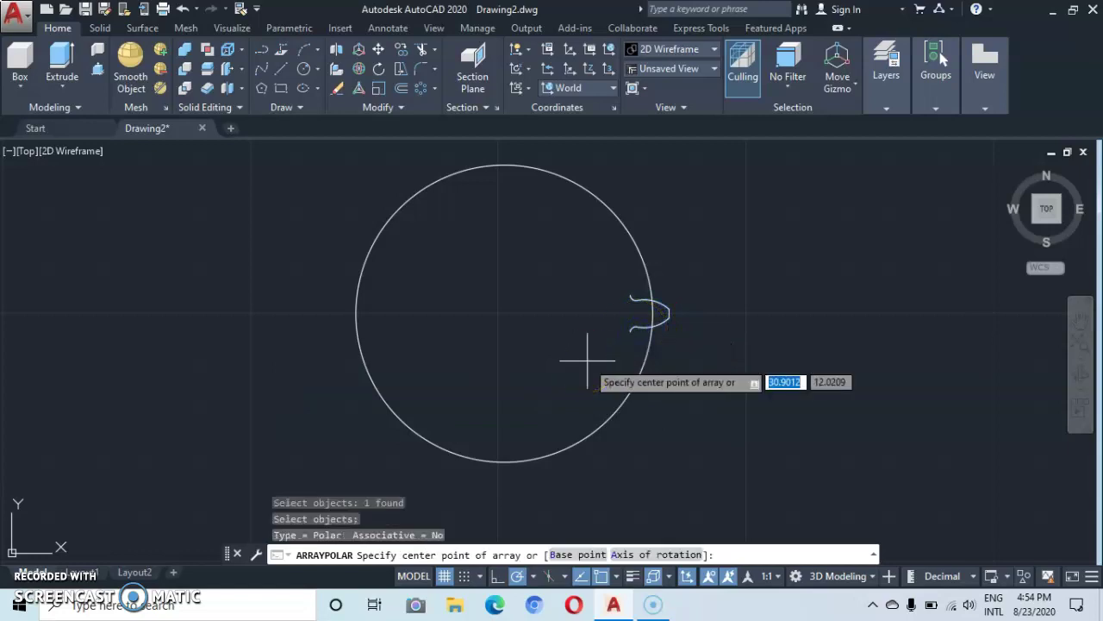
{"action": "scroll", "coordinate": [537, 302], "scroll_direction": "up", "scroll_amount": 2}
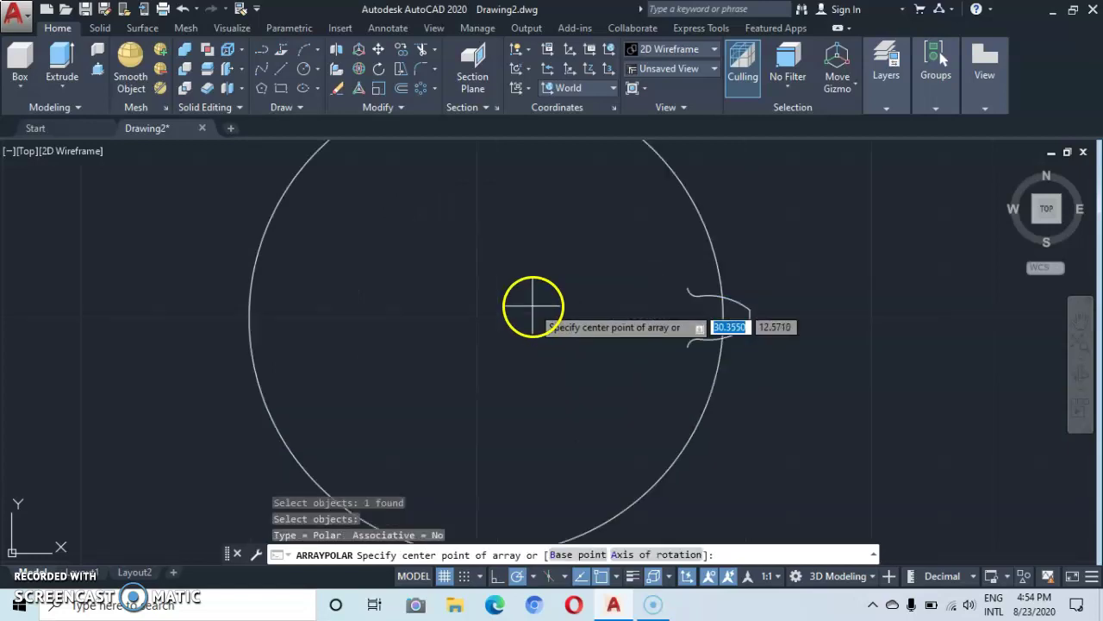
{"action": "left_click", "coordinate": [487, 316]}
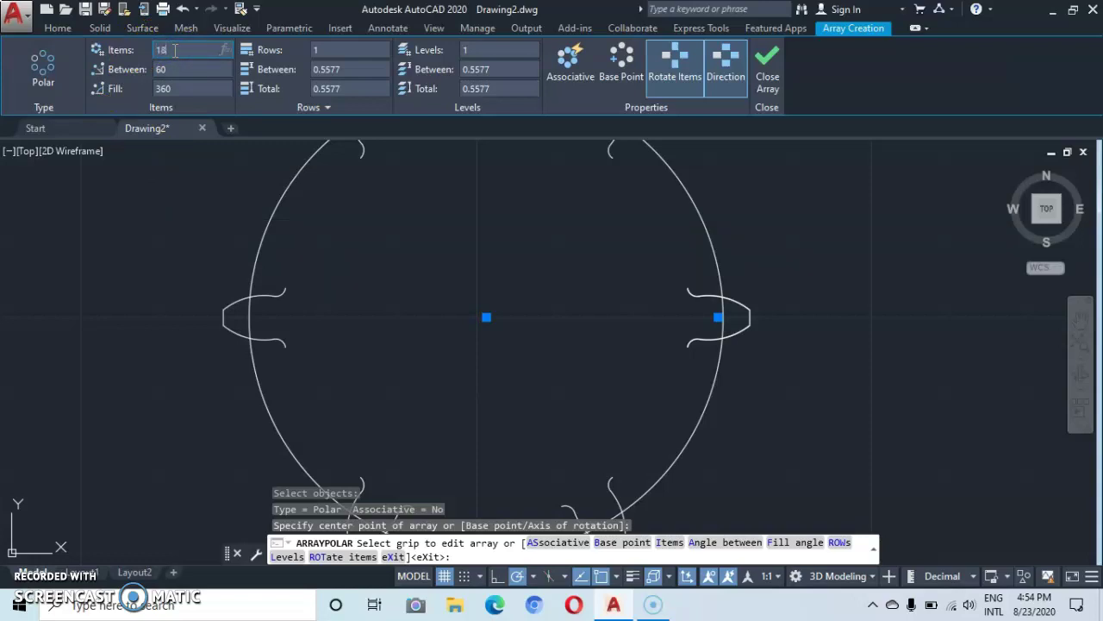
{"action": "key", "text": "Return"}
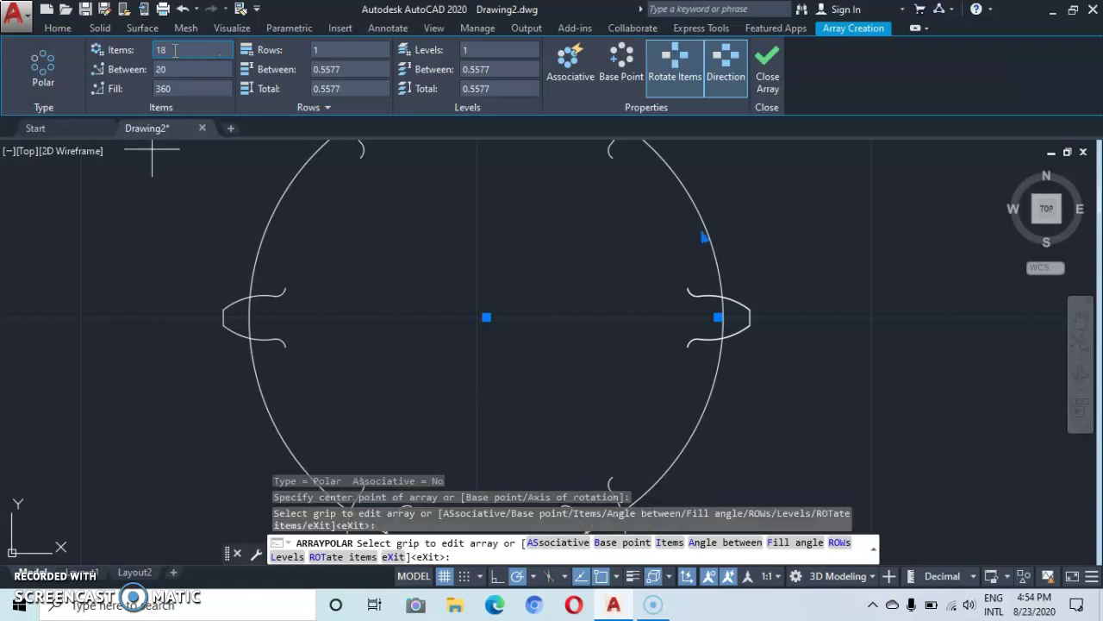
{"action": "scroll", "coordinate": [486, 247], "scroll_direction": "down", "scroll_amount": 2}
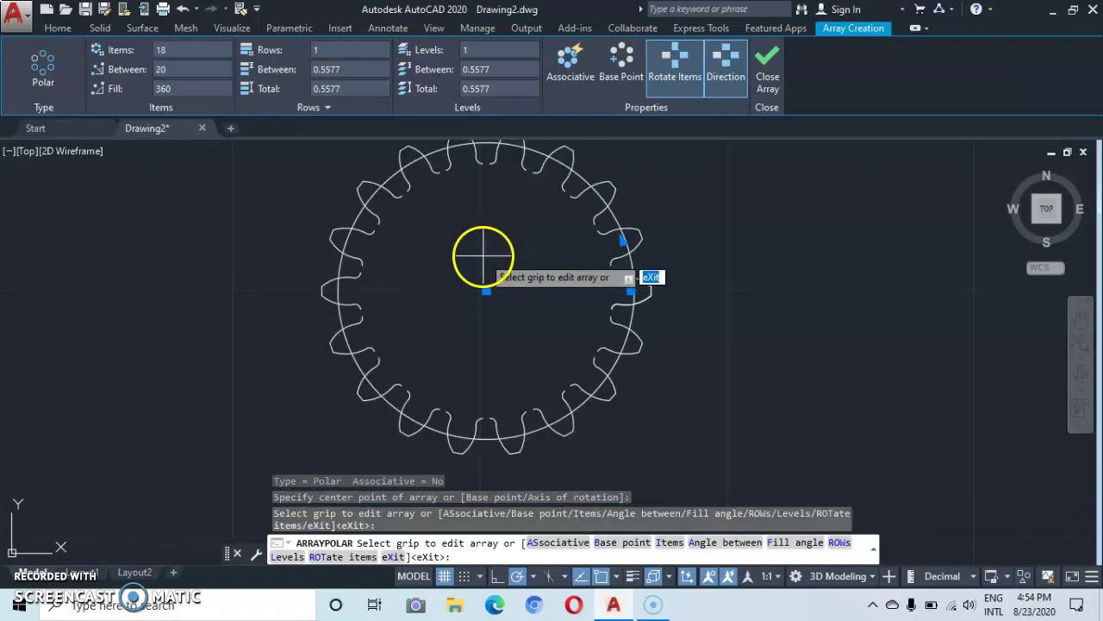
{"action": "middle_click_drag", "start_coordinate": [481, 234], "coordinate": [477, 267]}
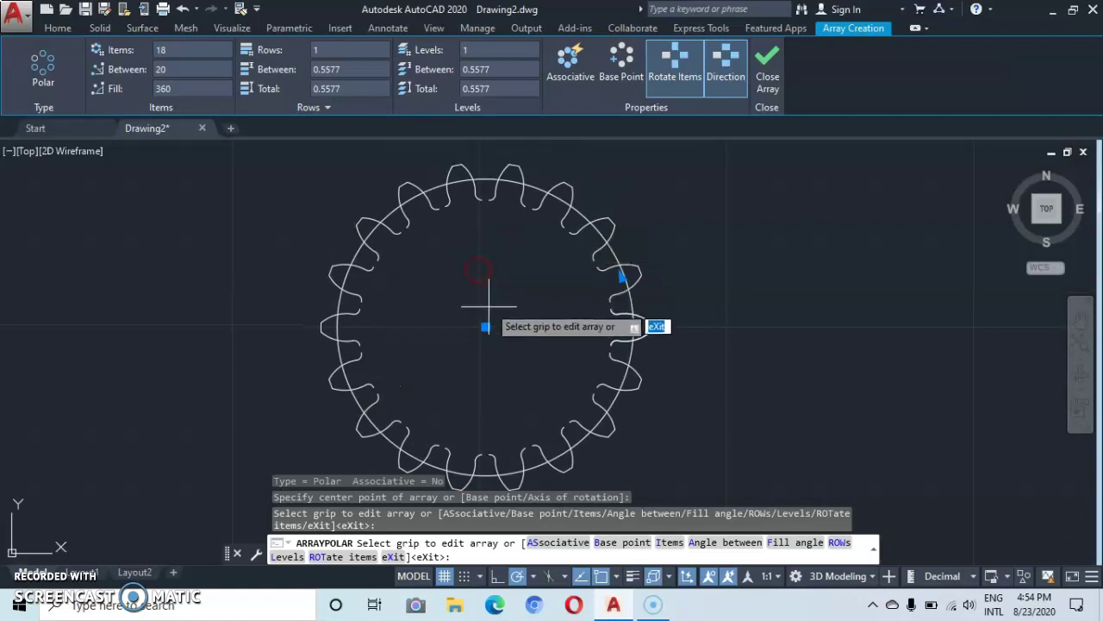
{"action": "key", "text": "Escape"}
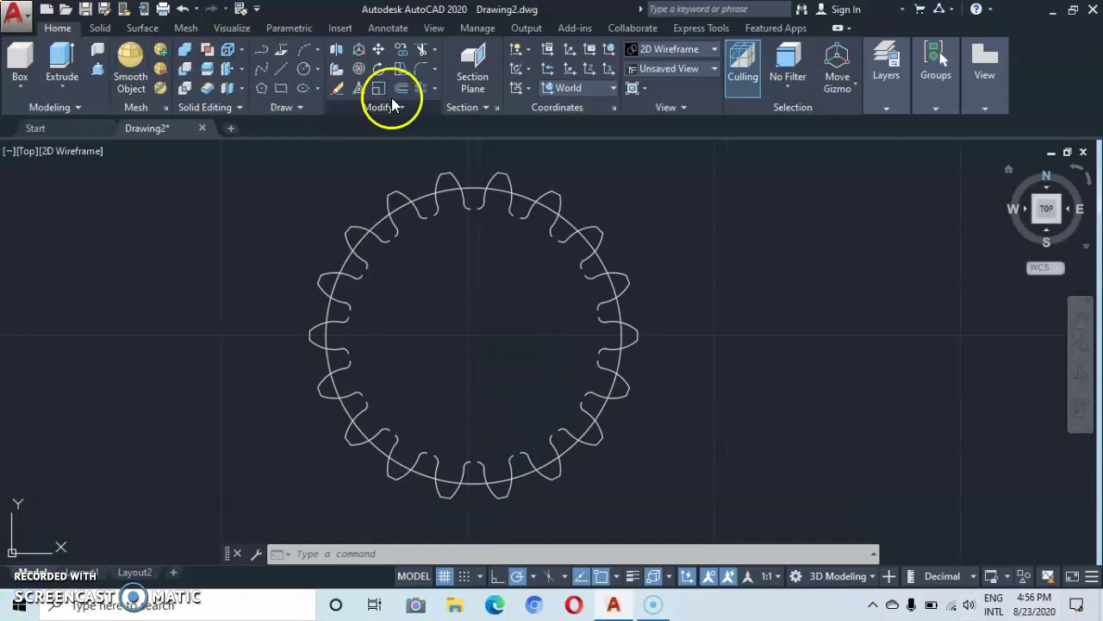
- Add a Blend Curves connection between the open ends of the two teeth at the top
{"action": "left_click", "coordinate": [403, 107]}
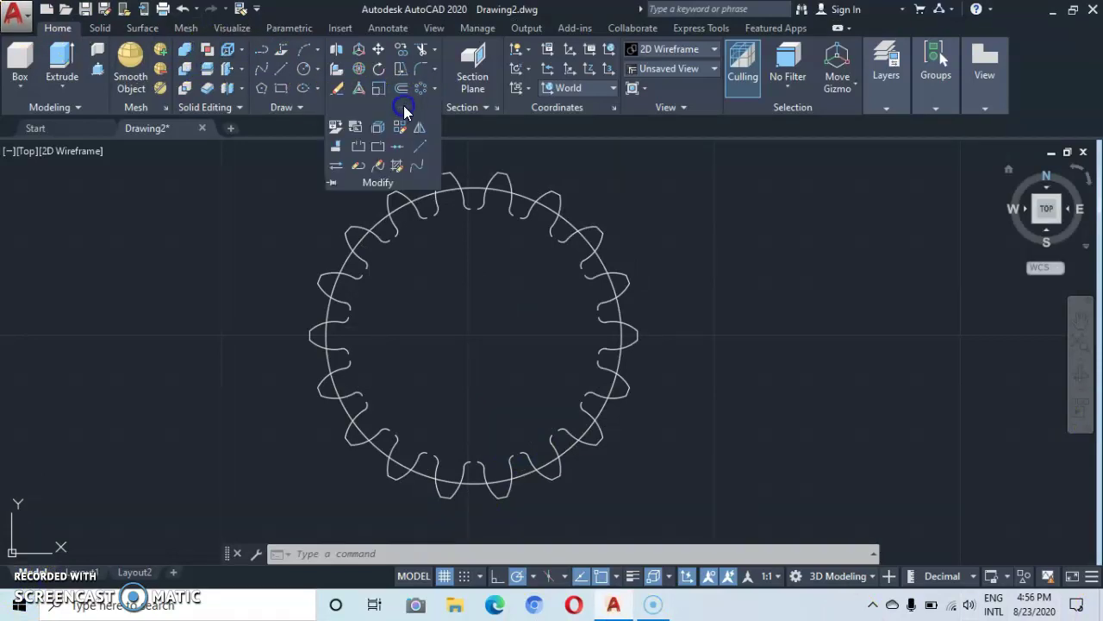
{"action": "left_click", "coordinate": [417, 166]}
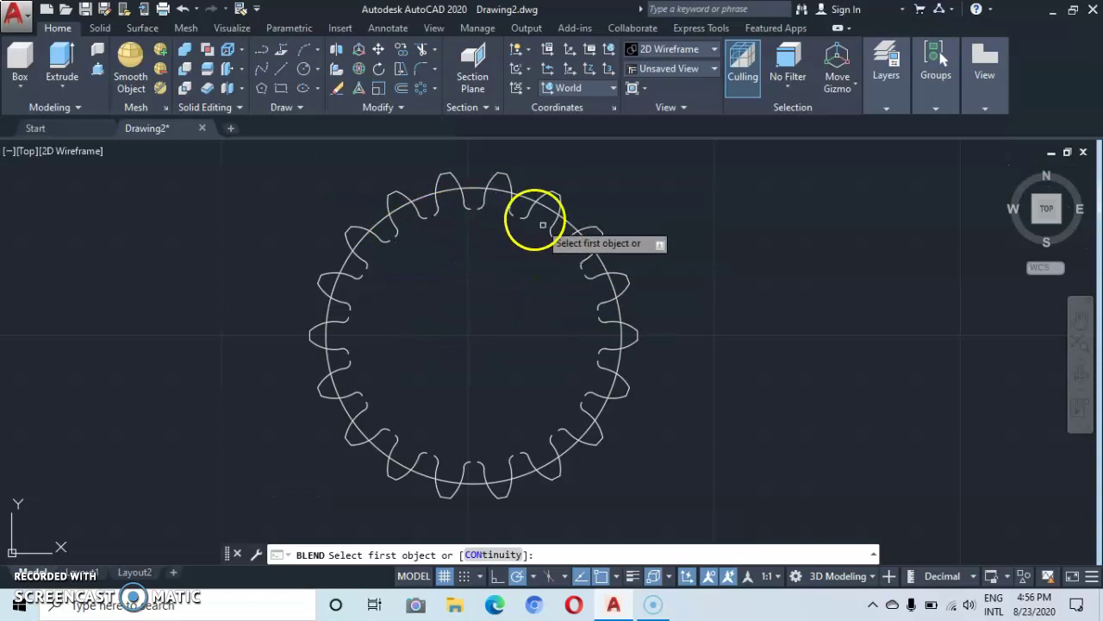
{"action": "left_click", "coordinate": [467, 208]}
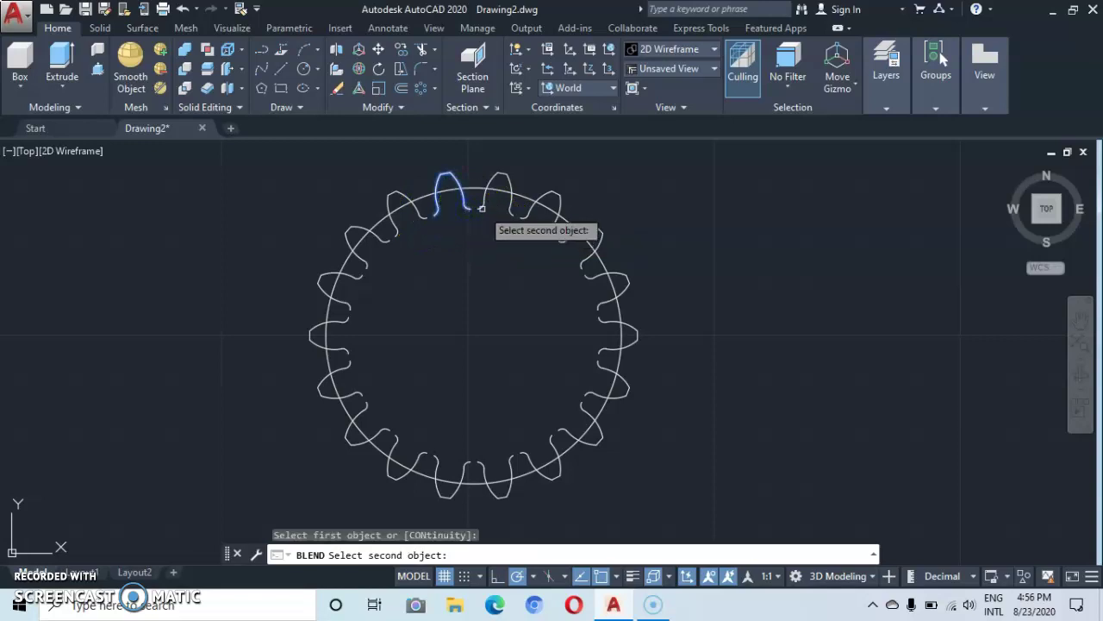
{"action": "left_click", "coordinate": [482, 208]}
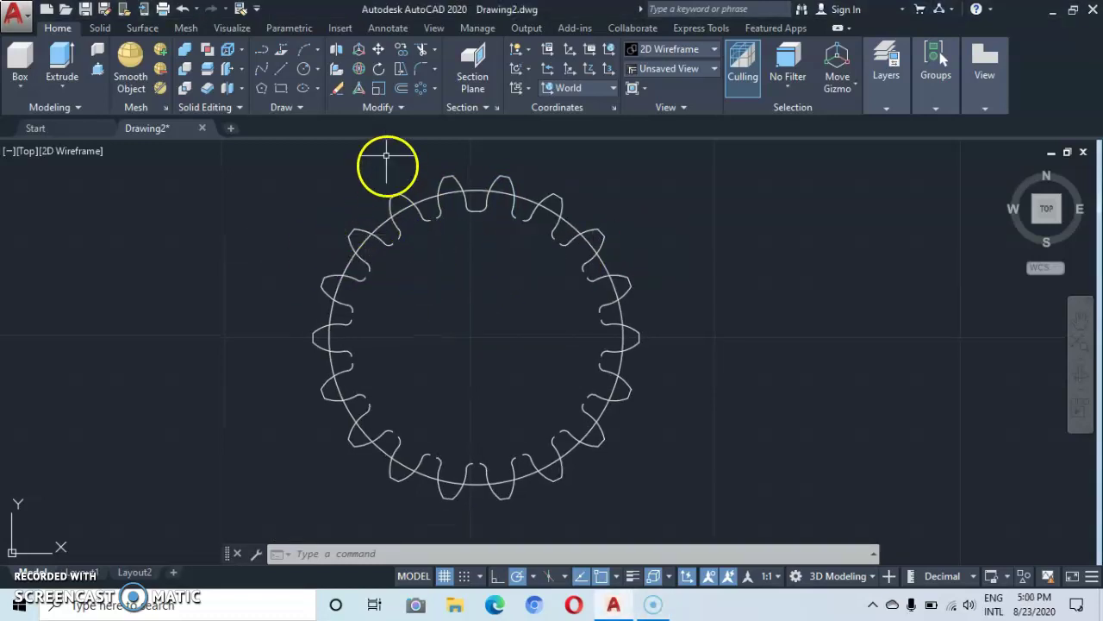
- Polar-array the blend arc about the gear centre with 18 items, then close the array
{"action": "left_click", "coordinate": [419, 88]}
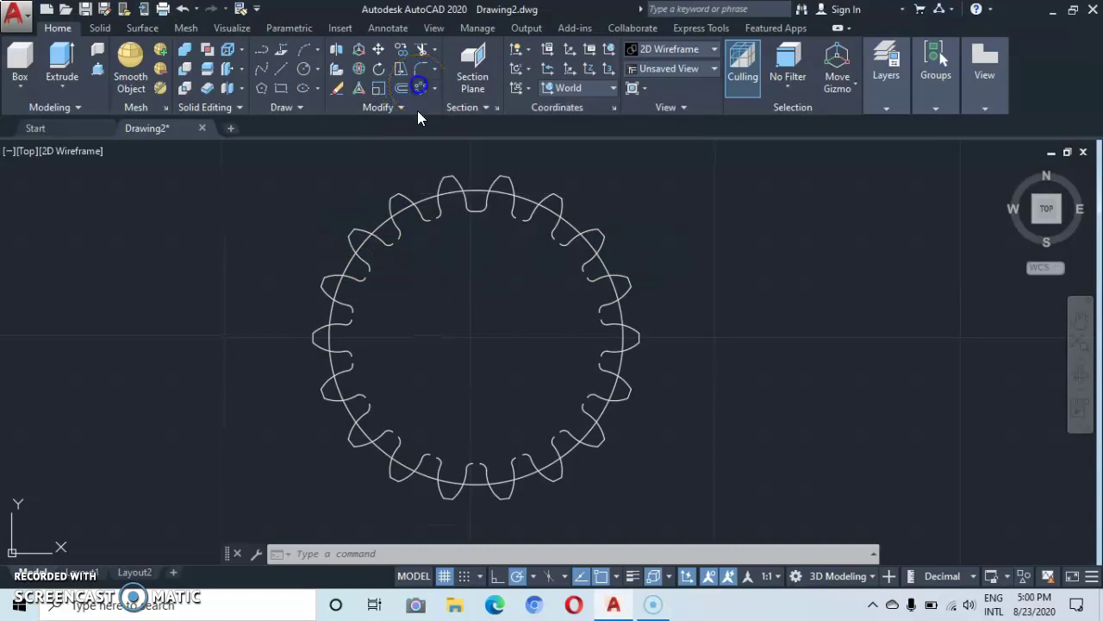
{"action": "scroll", "coordinate": [472, 221], "scroll_direction": "up", "scroll_amount": 4}
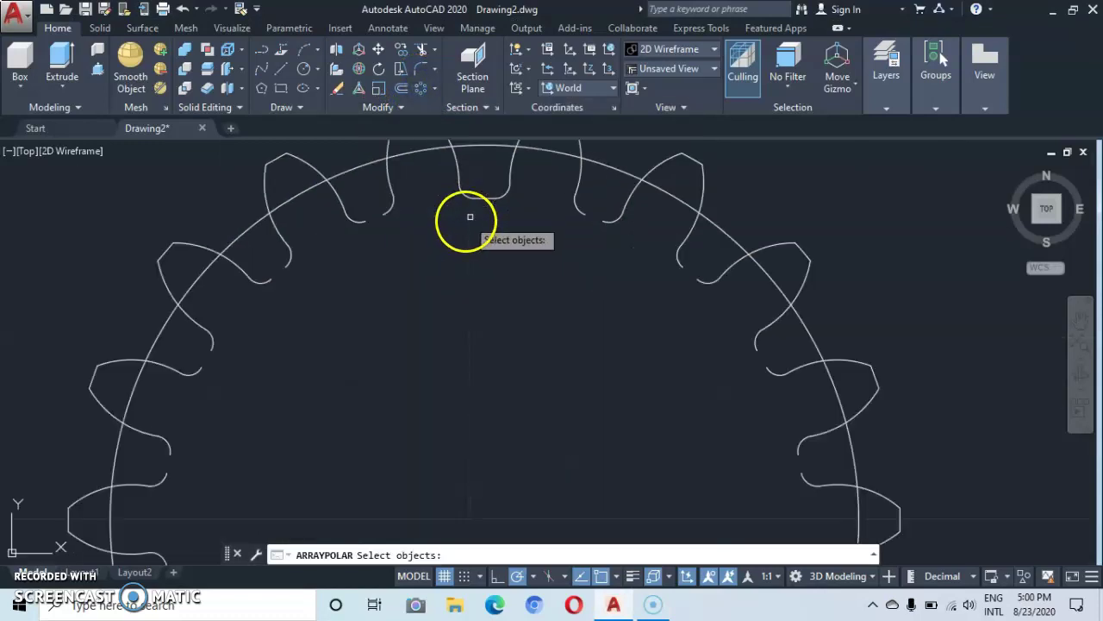
{"action": "left_click", "coordinate": [483, 198]}
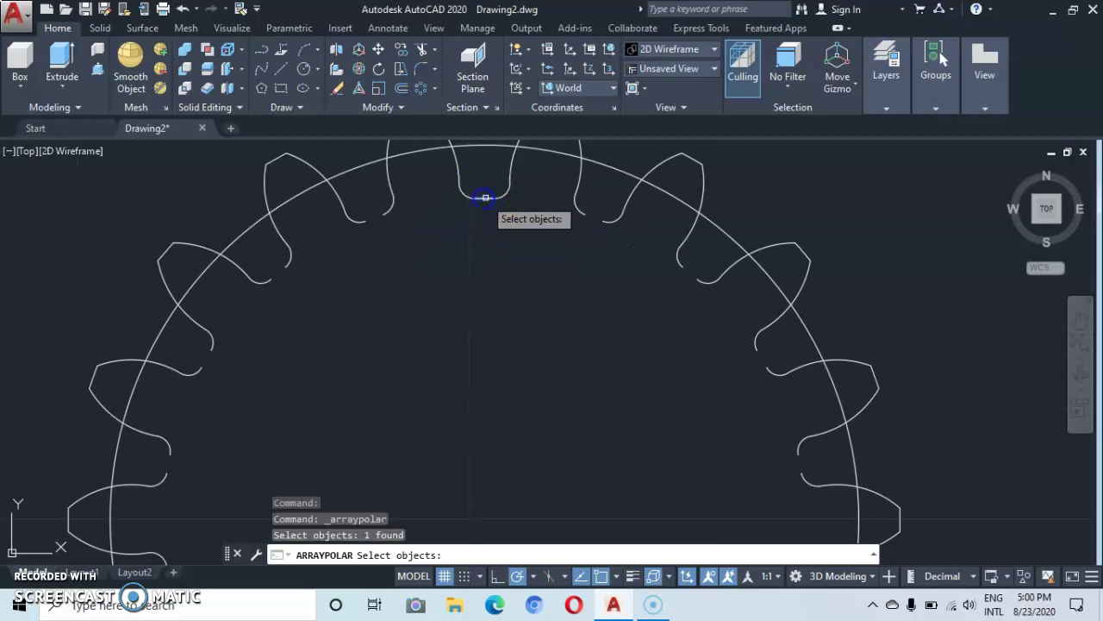
{"action": "scroll", "coordinate": [484, 384], "scroll_direction": "down", "scroll_amount": 2}
{"action": "scroll", "coordinate": [484, 384], "scroll_direction": "down", "scroll_amount": 4}
{"action": "scroll", "coordinate": [483, 279], "scroll_direction": "up", "scroll_amount": 3}
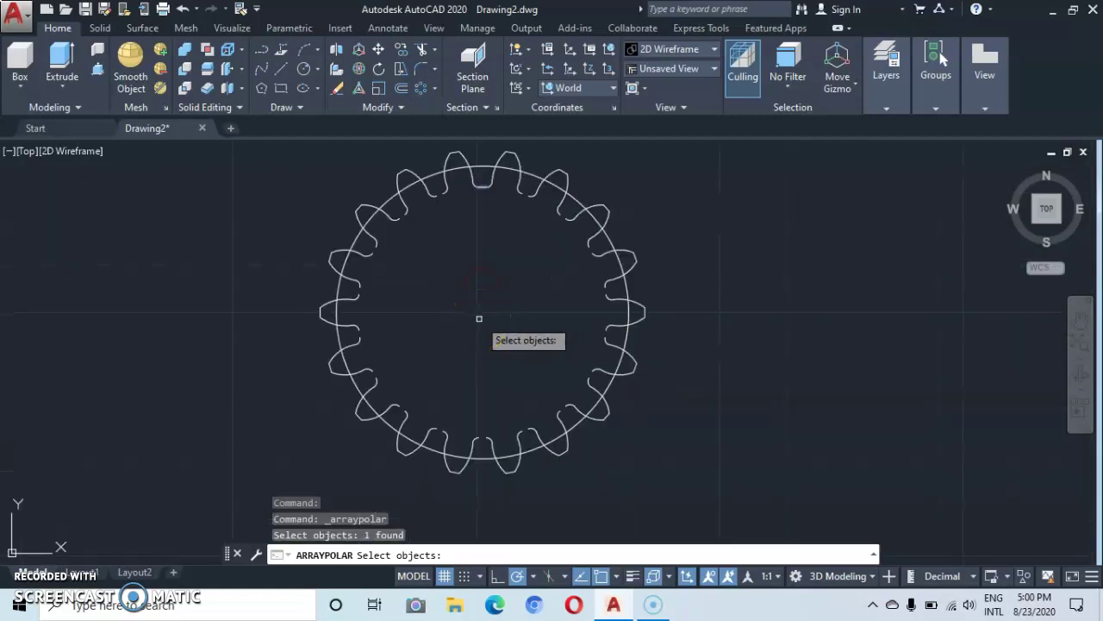
{"action": "key", "text": "Return"}
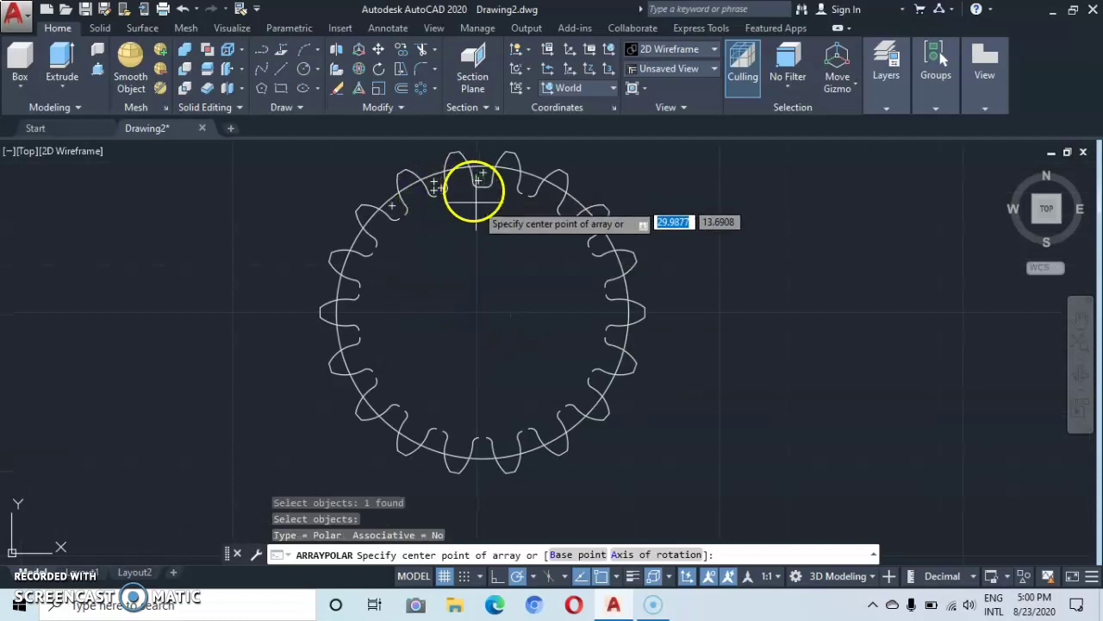
{"action": "left_click", "coordinate": [483, 312]}
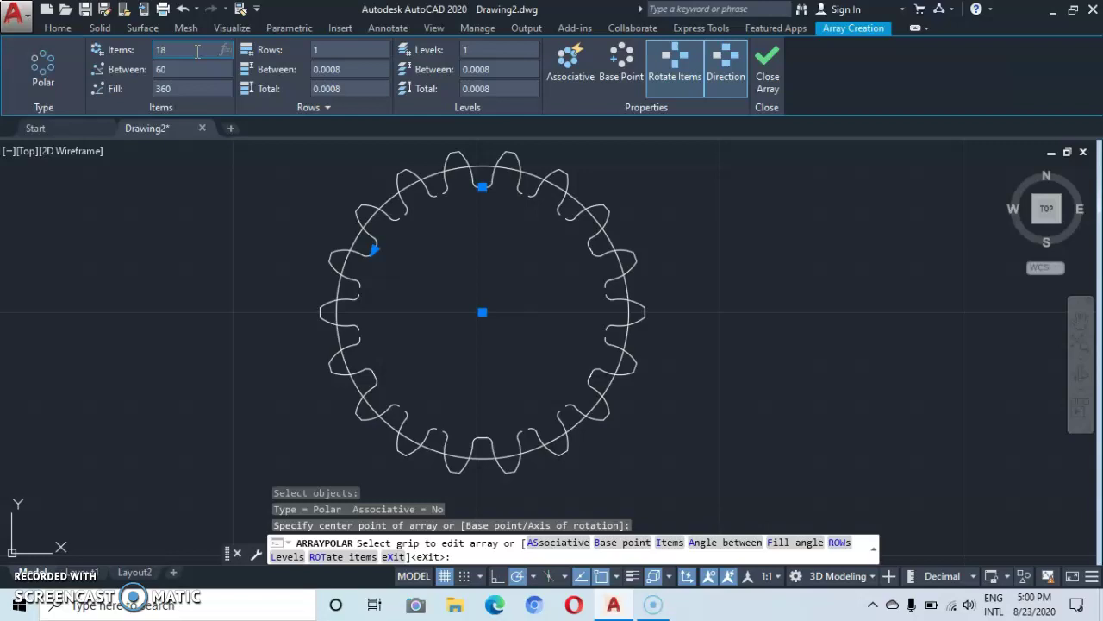
{"action": "key", "text": "Return"}
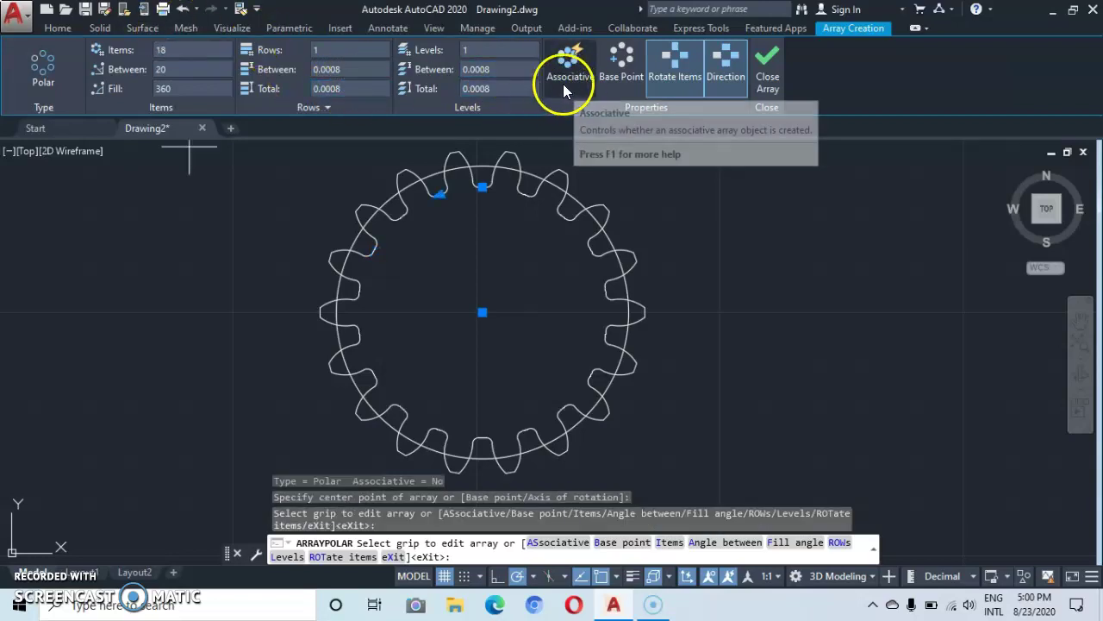
{"action": "left_click", "coordinate": [764, 67]}
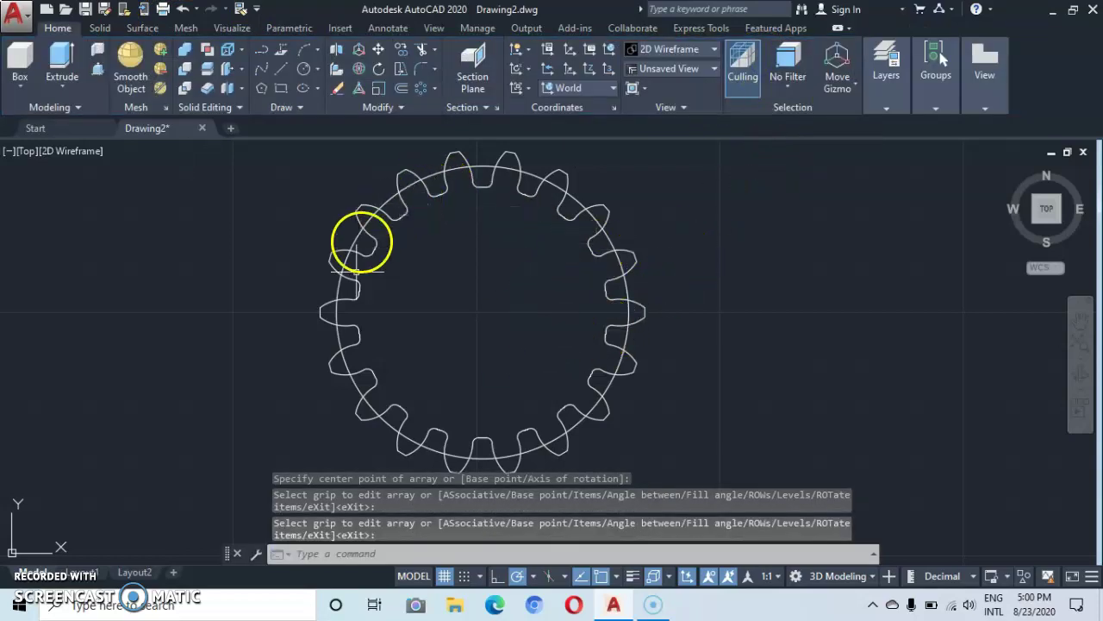
- Window-select the whole gear and join it into a single 277-segment closed polyline
{"action": "middle_click_drag", "start_coordinate": [500, 313], "coordinate": [498, 342]}
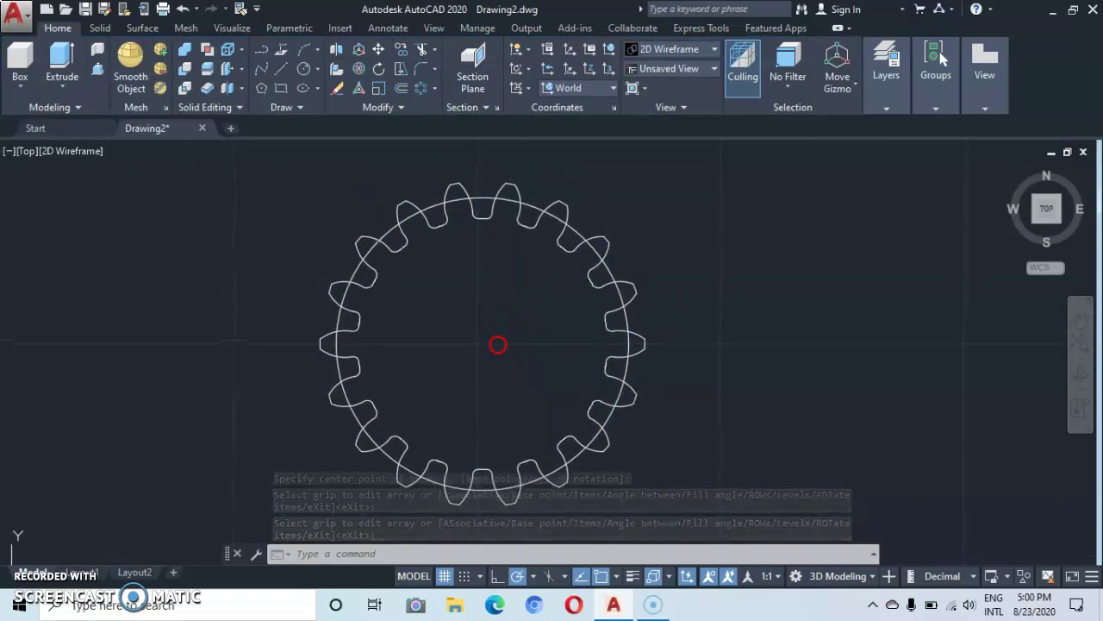
{"action": "left_click", "coordinate": [313, 163]}
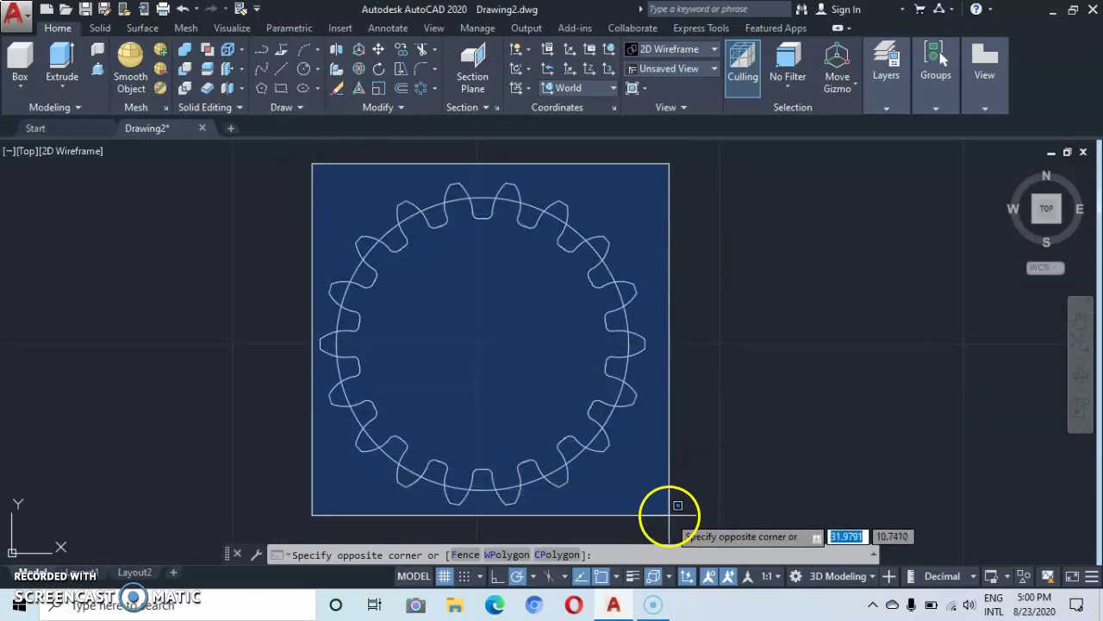
{"action": "left_click", "coordinate": [667, 513]}
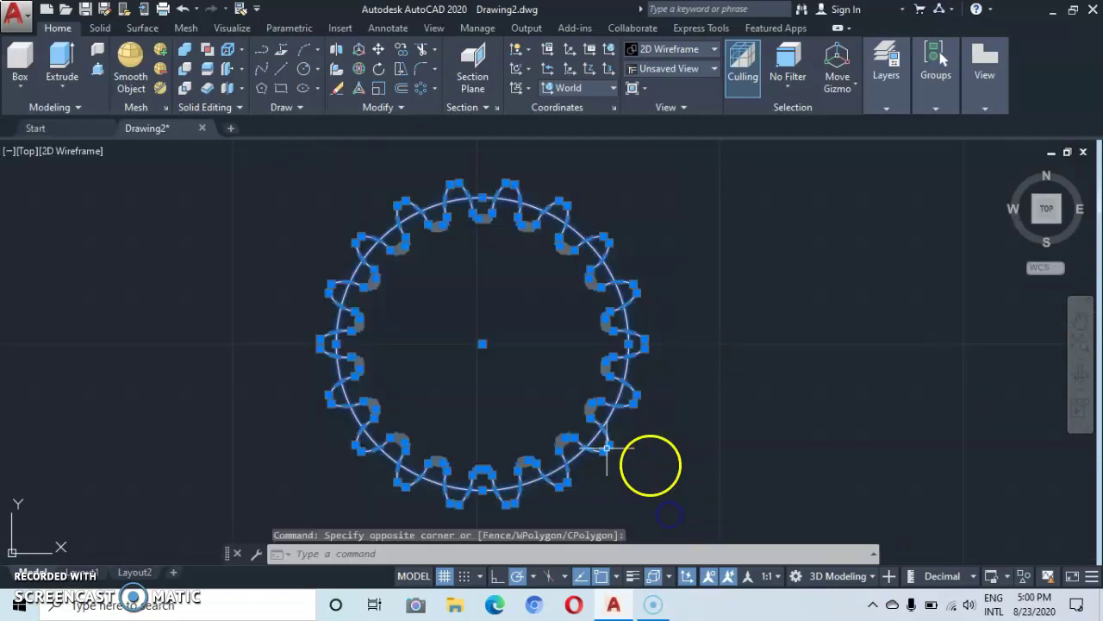
{"action": "left_click", "coordinate": [402, 107]}
{"action": "left_click", "coordinate": [397, 149]}
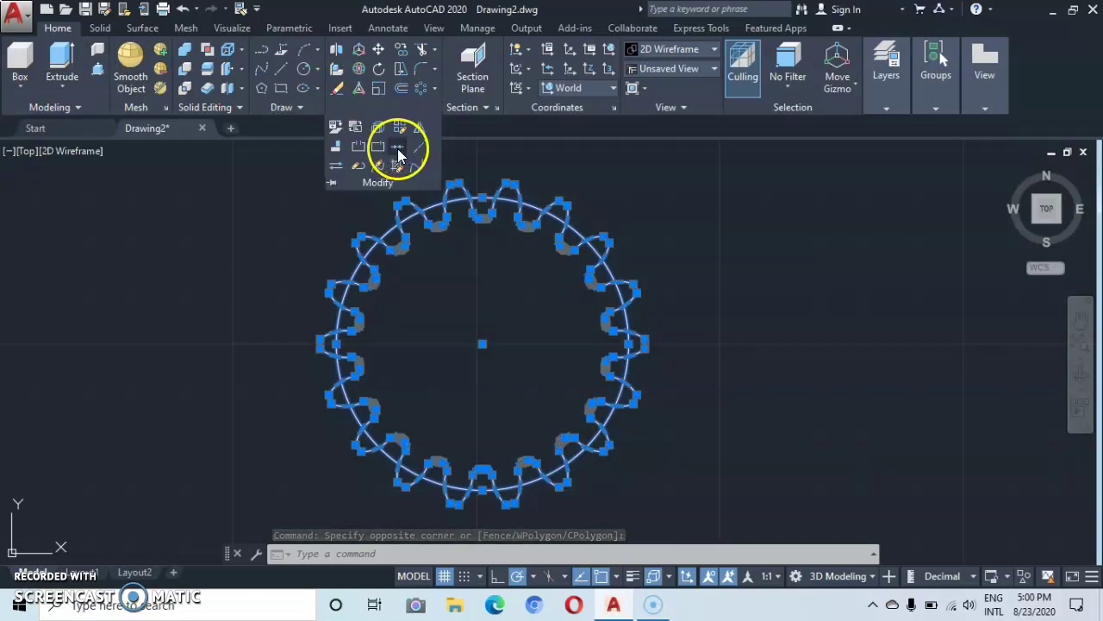
{"action": "left_click", "coordinate": [644, 347]}
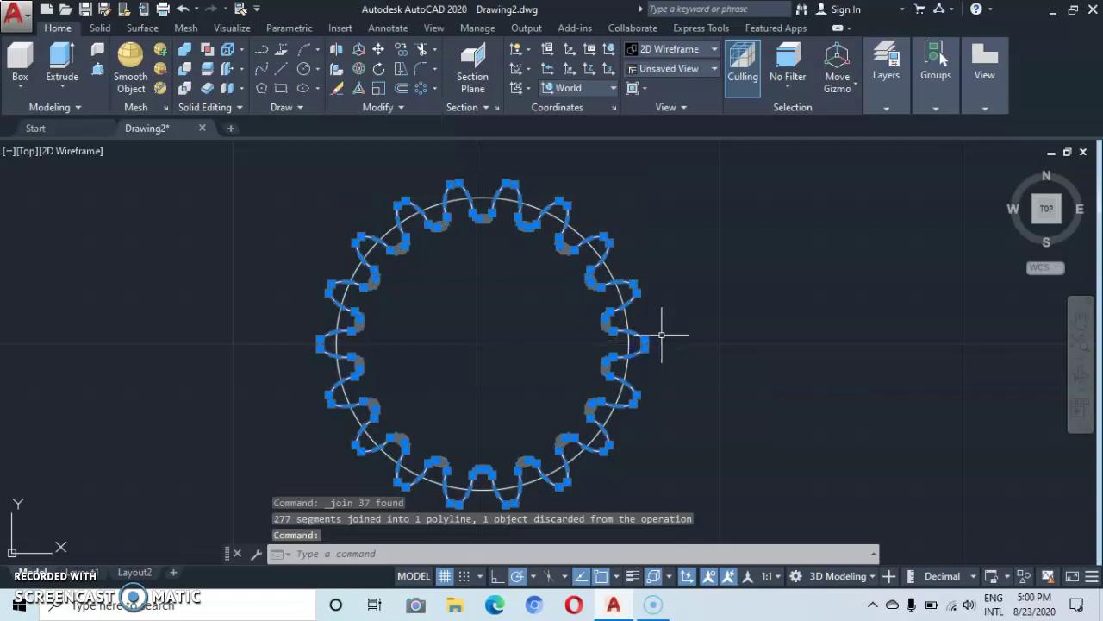
{"action": "key", "text": "Escape"}
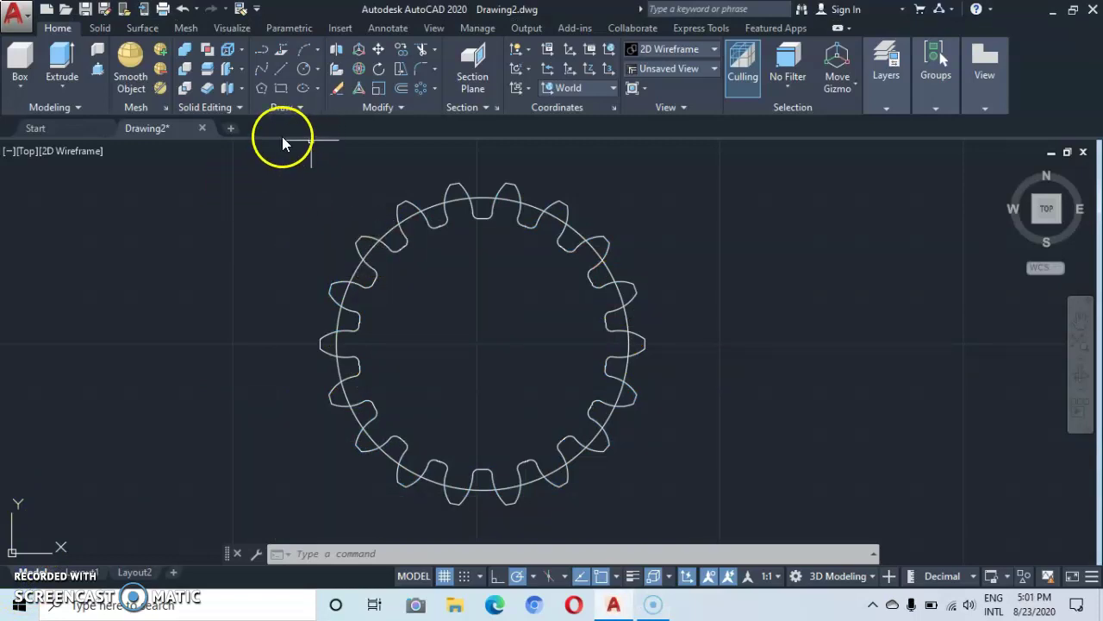
- Draw circles of diameter 0.5 and 1 centred on the gear
{"action": "left_click", "coordinate": [304, 73]}
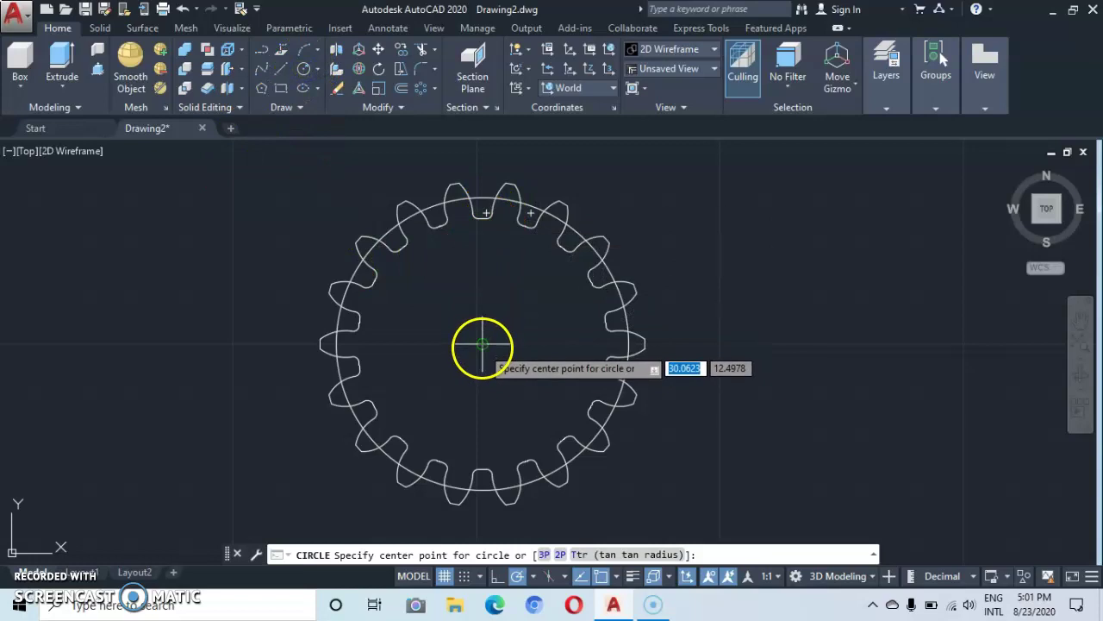
{"action": "left_click", "coordinate": [482, 344]}
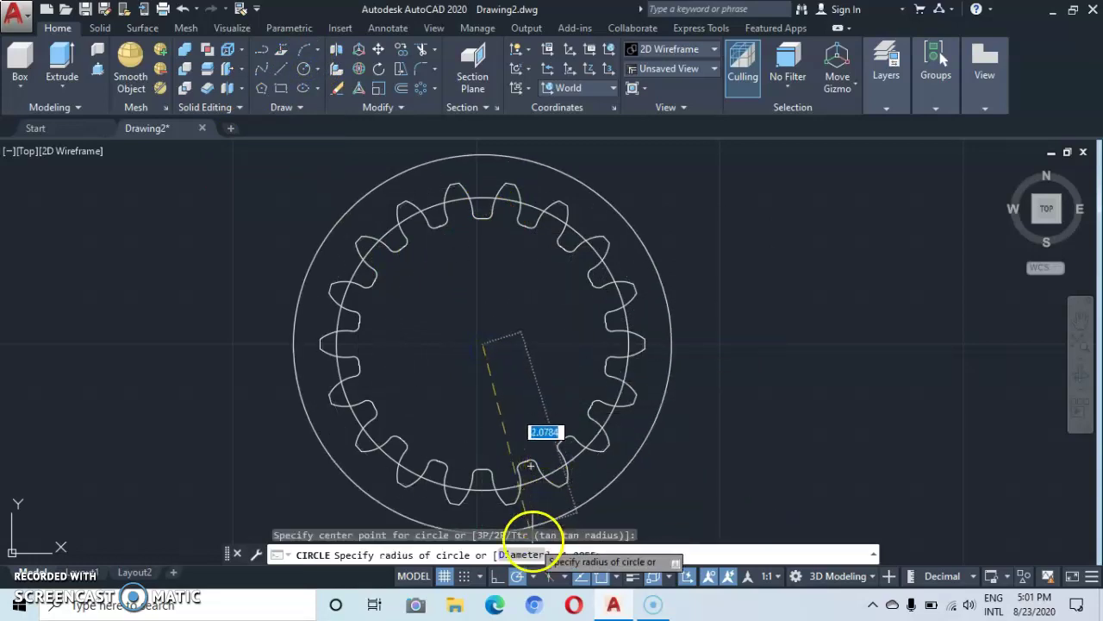
{"action": "left_click", "coordinate": [524, 555]}
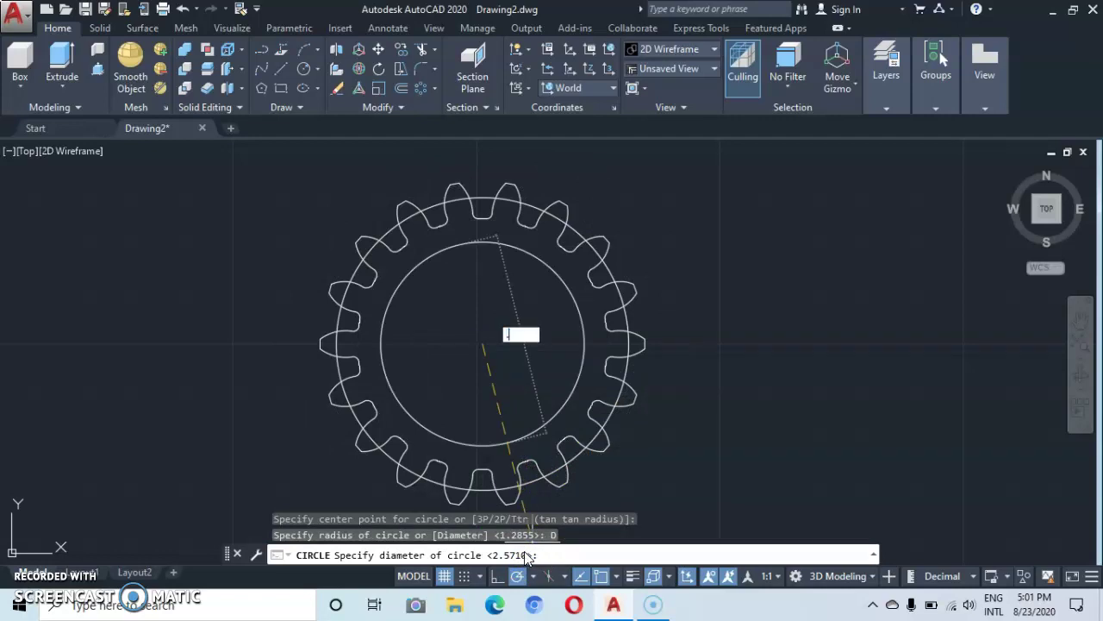
{"action": "key", "text": "Return"}
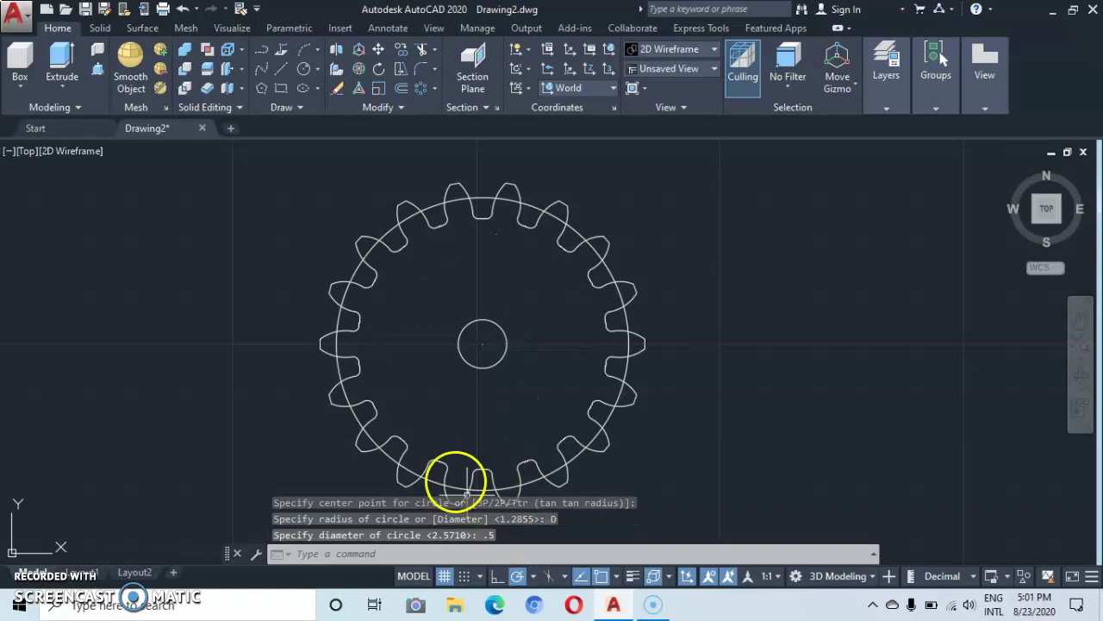
{"action": "left_click", "coordinate": [303, 71]}
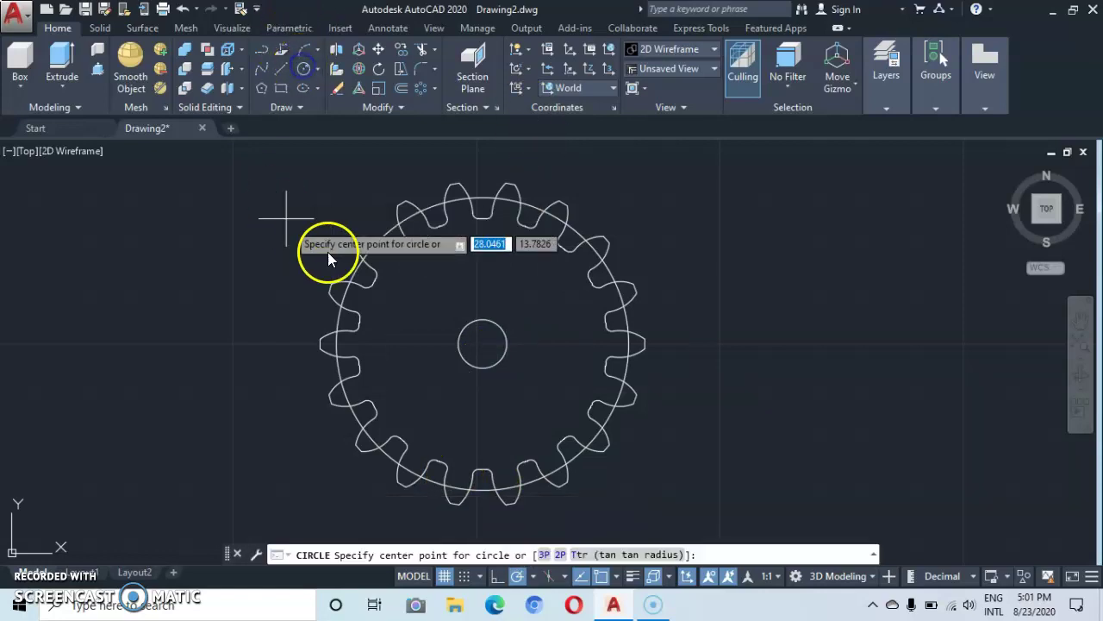
{"action": "left_click", "coordinate": [482, 343]}
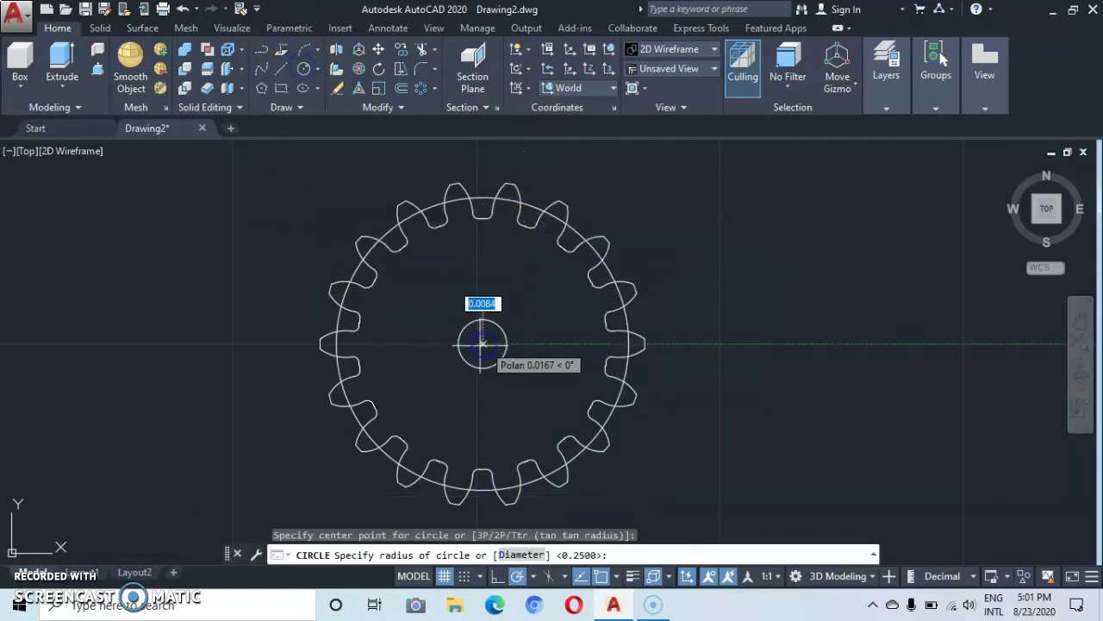
{"action": "left_click", "coordinate": [519, 555]}
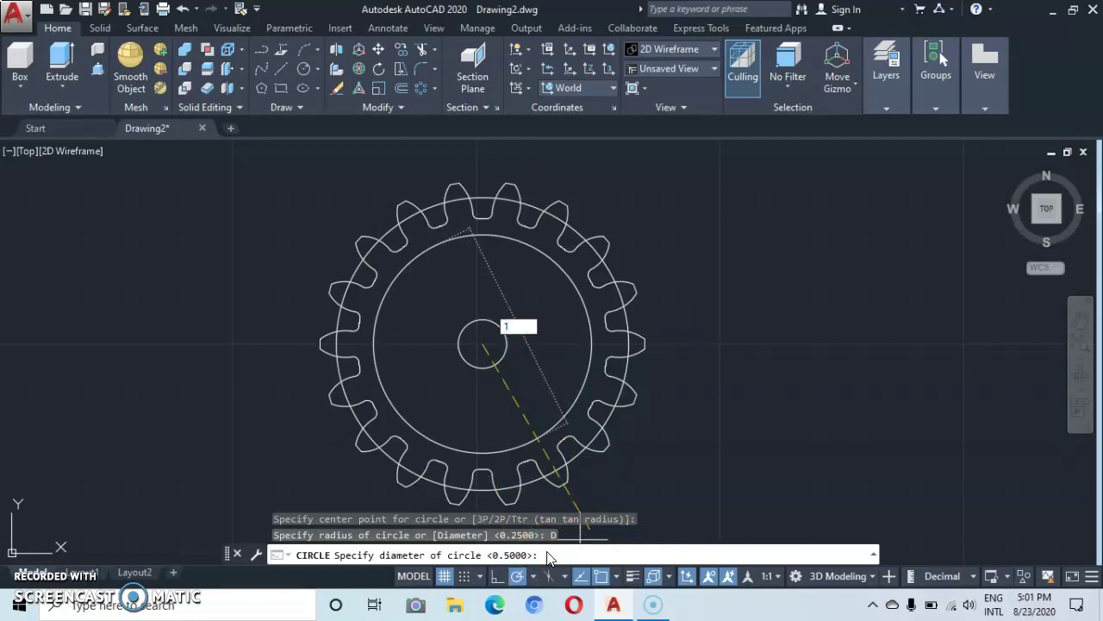
{"action": "key", "text": "Return"}
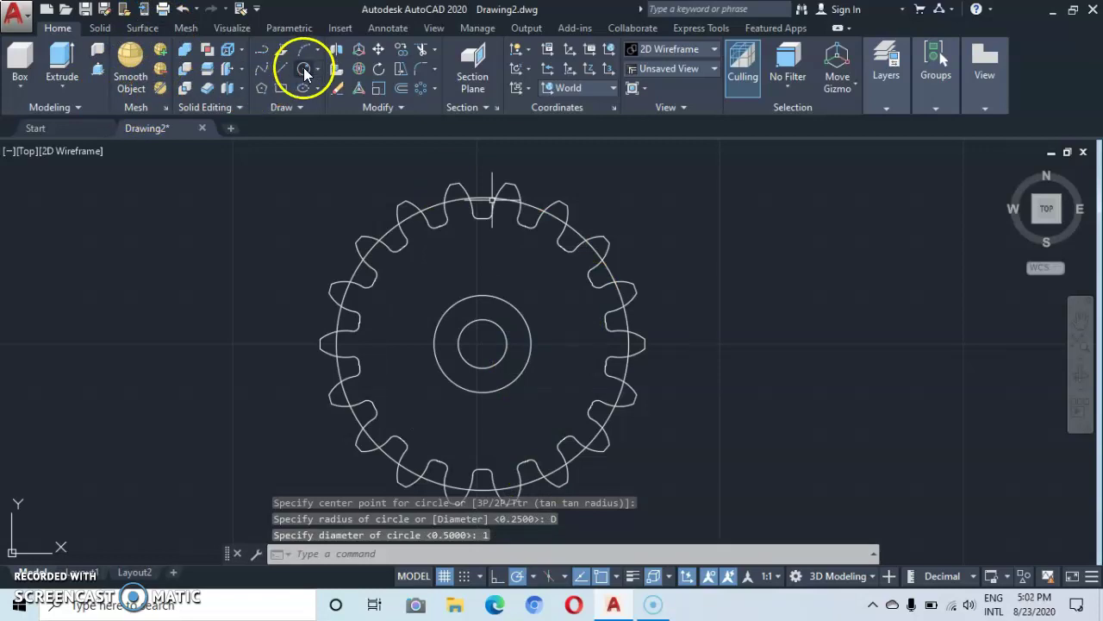
- Add a third concentric circle of diameter 2 and select it
{"action": "key", "text": "Return"}
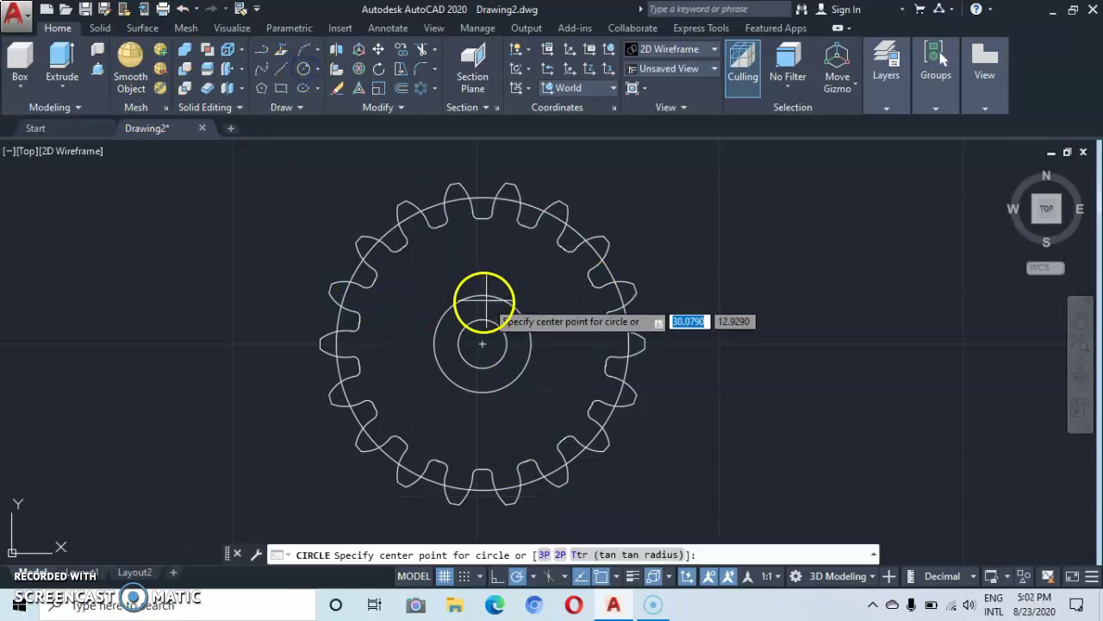
{"action": "left_click", "coordinate": [482, 344]}
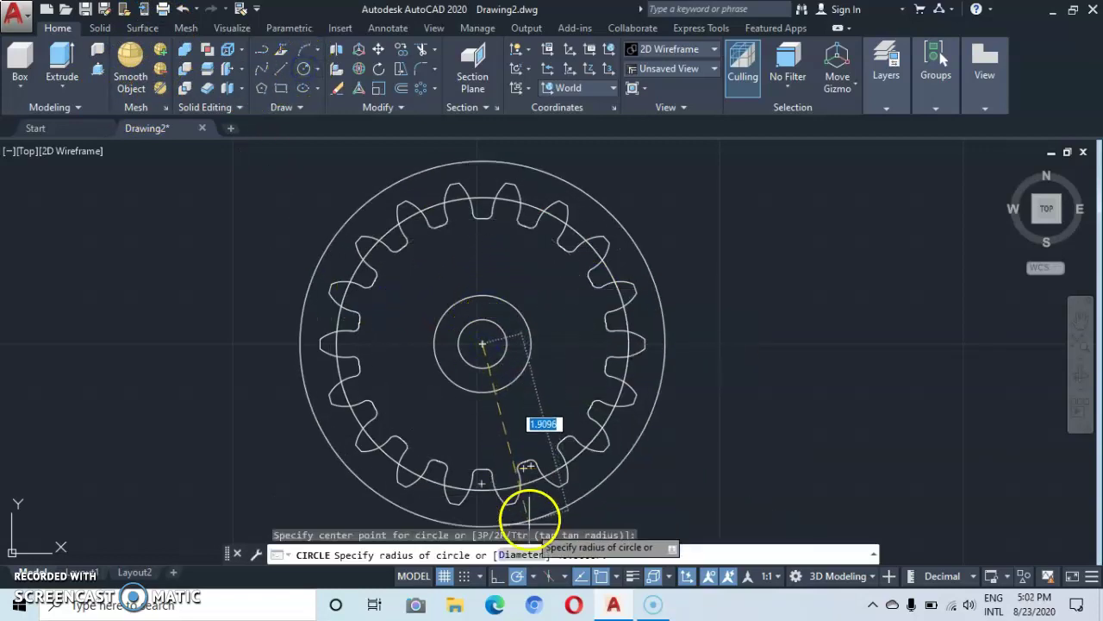
{"action": "left_click", "coordinate": [523, 555]}
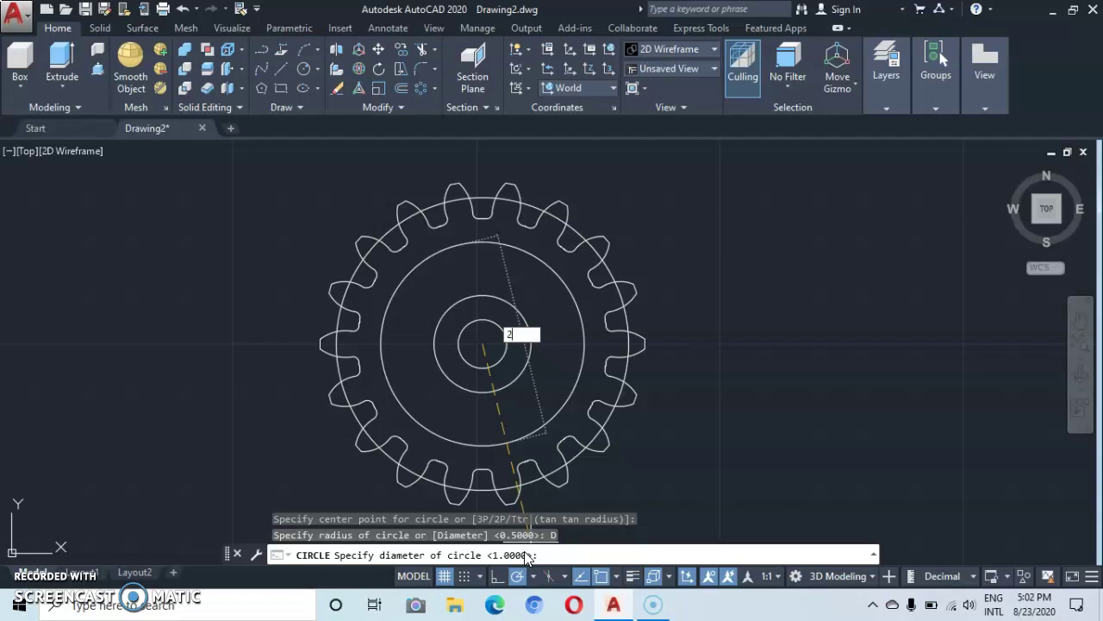
{"action": "key", "text": "Return"}
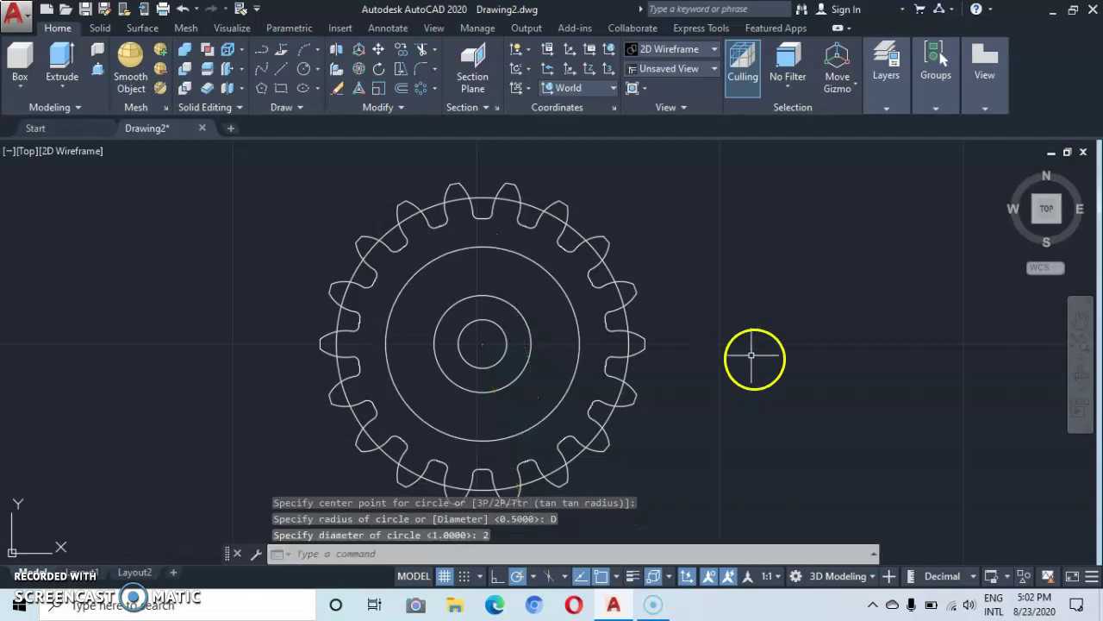
{"action": "left_click", "coordinate": [576, 231]}
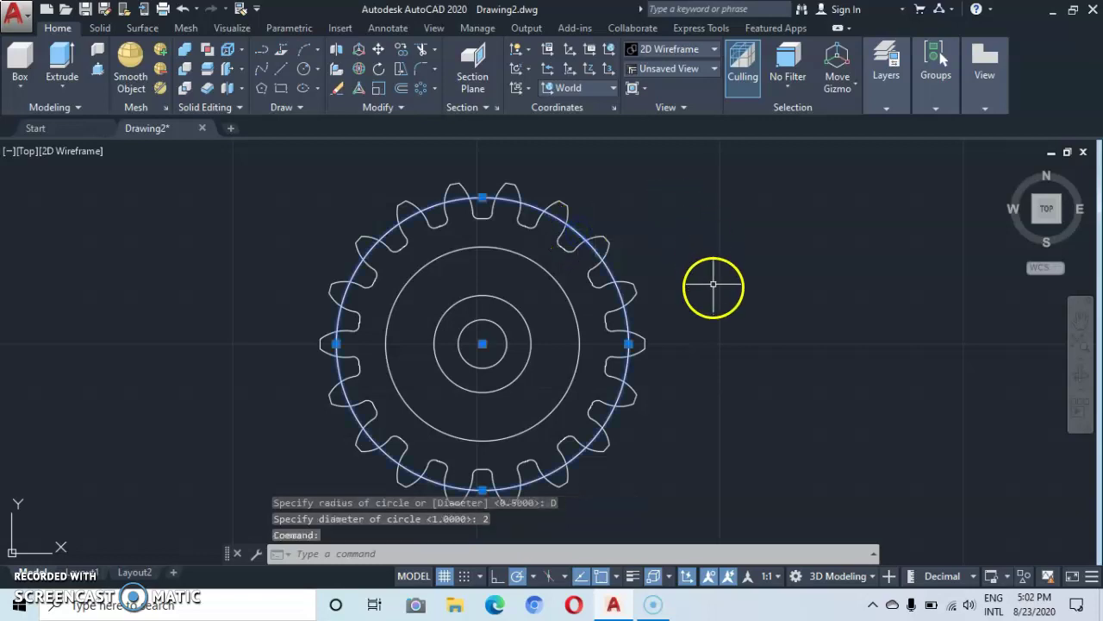
- Erase the large construction circle through the teeth and return to the Home isometric view
{"action": "right_click", "coordinate": [727, 428]}
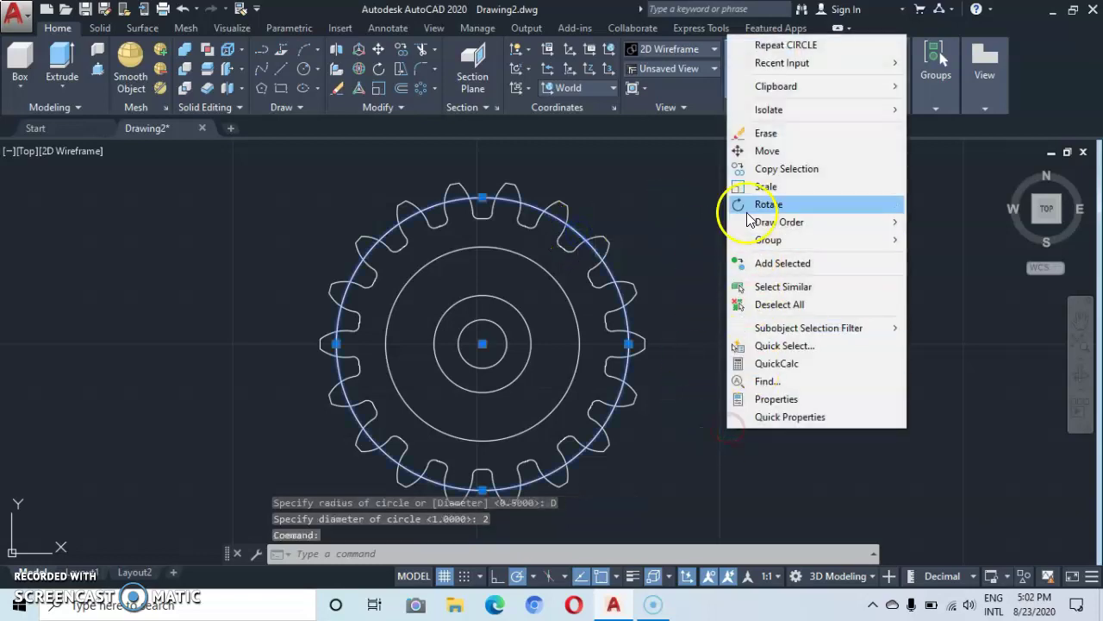
{"action": "left_click", "coordinate": [778, 134]}
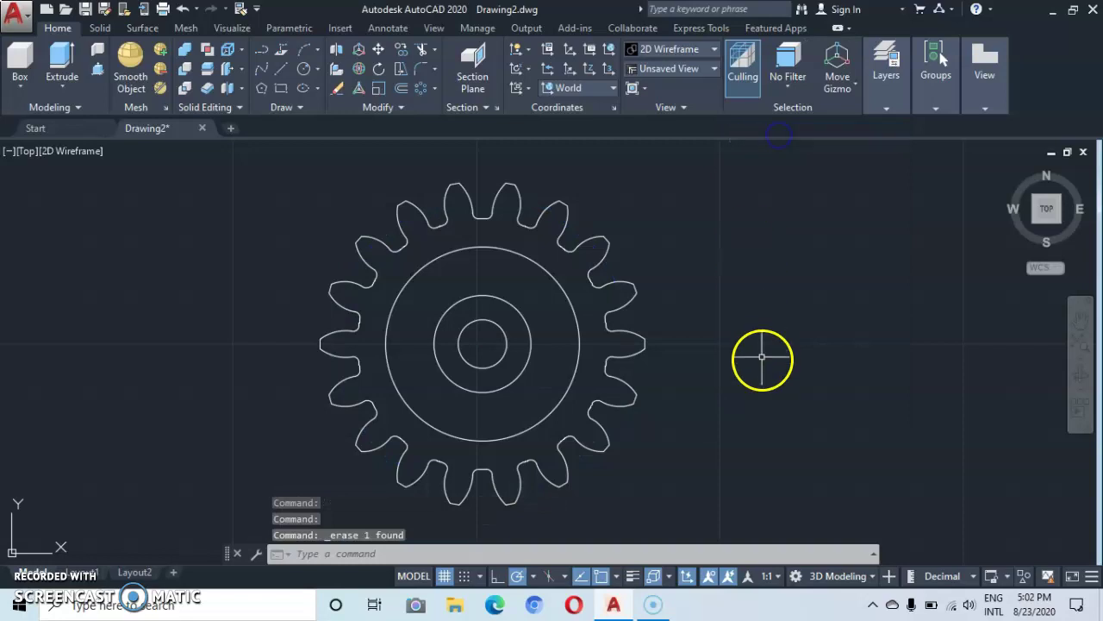
{"action": "left_click", "coordinate": [1007, 170]}
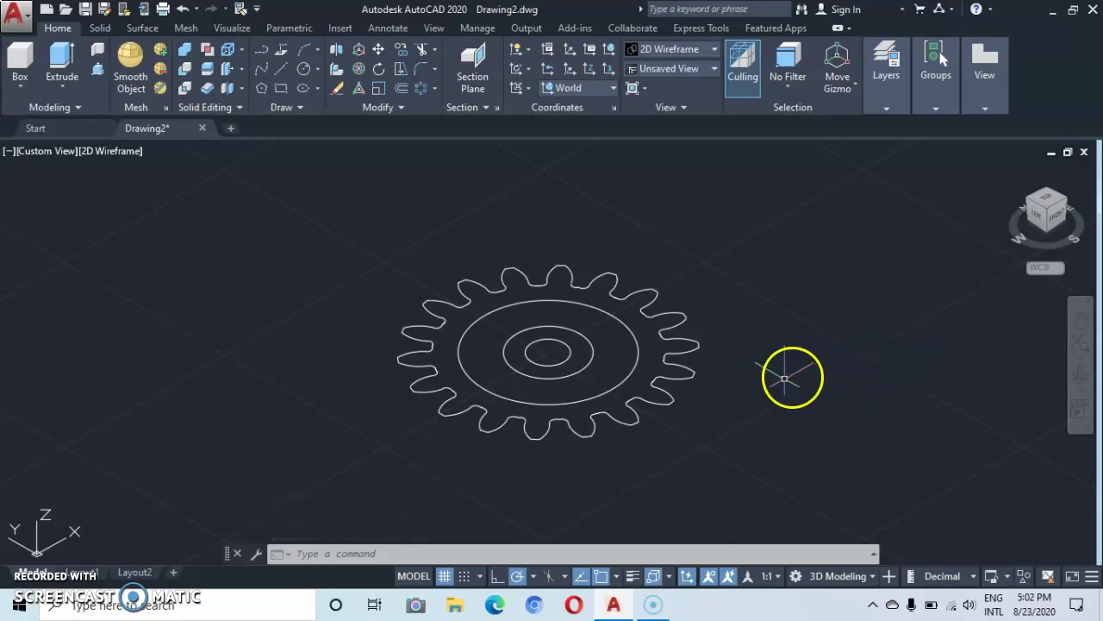
- Press-pull the area inside the gear outline up 0.5 to form the toothed rim
{"action": "middle_click_drag", "start_coordinate": [586, 408], "coordinate": [583, 388]}
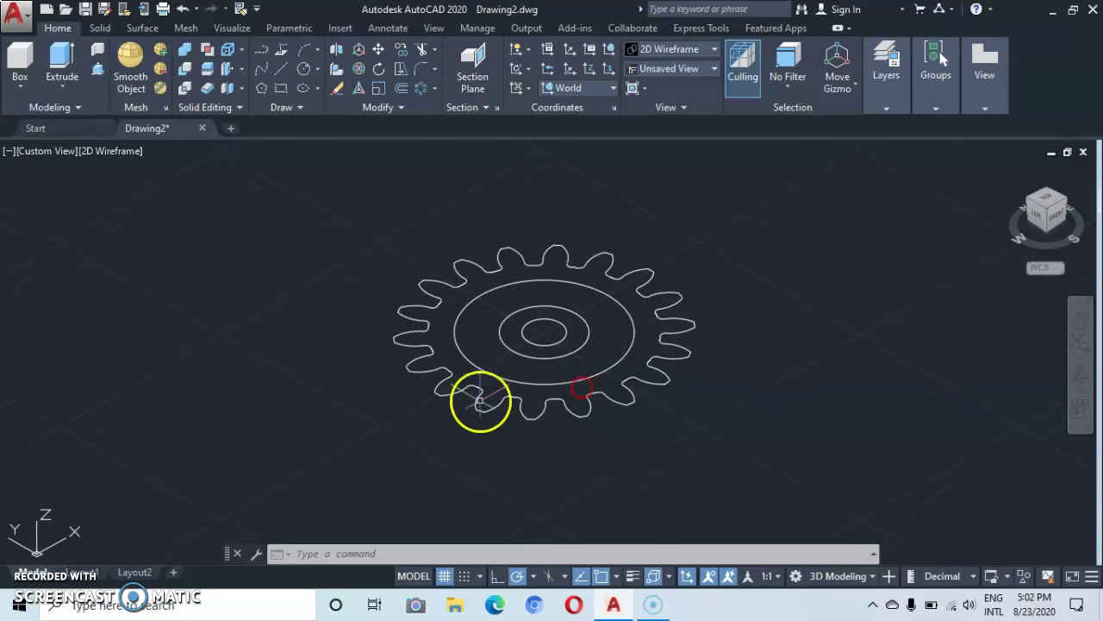
{"action": "left_click", "coordinate": [100, 72]}
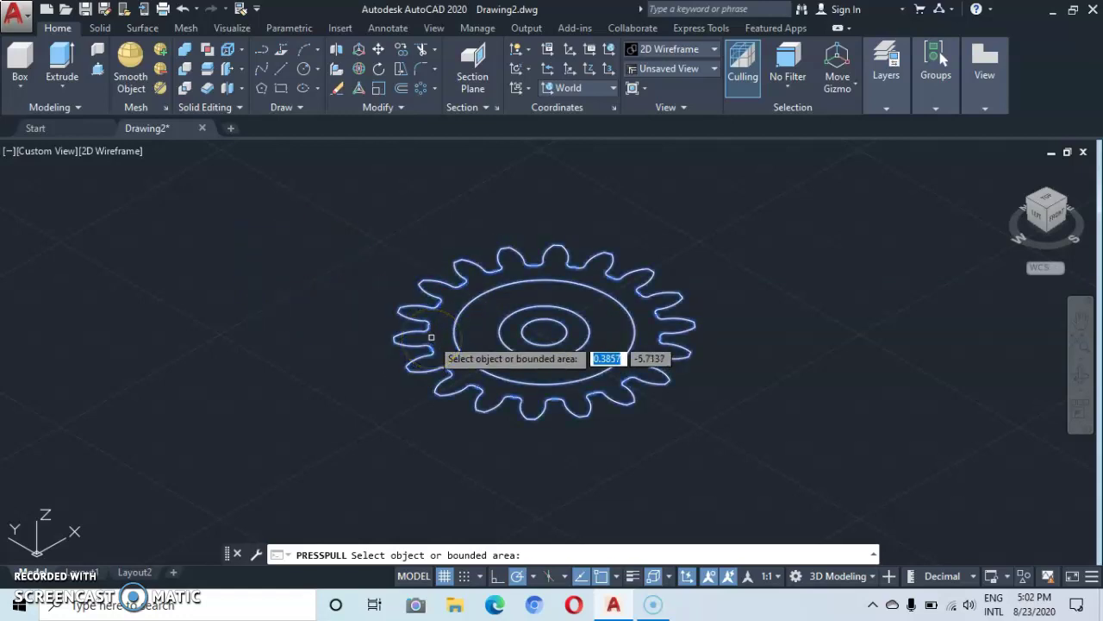
{"action": "left_click", "coordinate": [431, 337]}
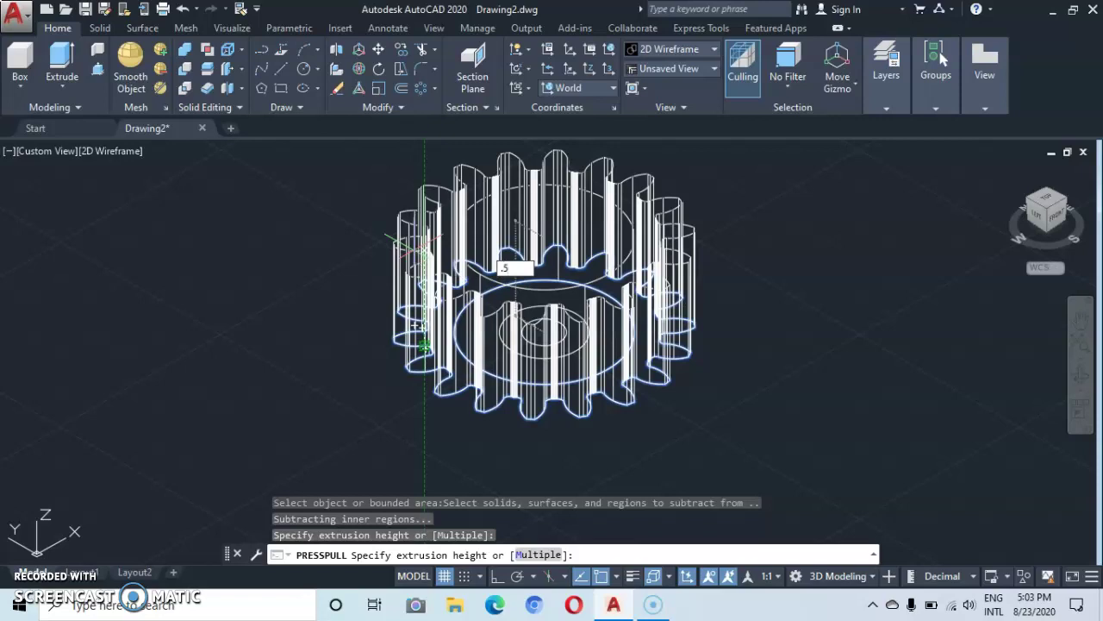
{"action": "type", "text": ".5"}
{"action": "key", "text": "Return"}
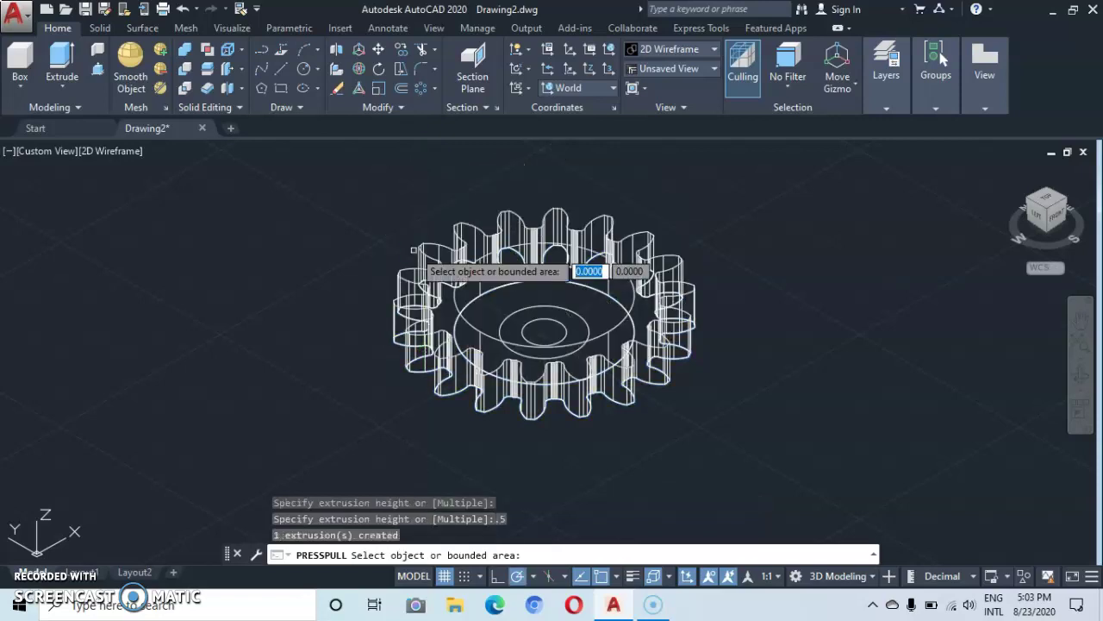
{"action": "left_click", "coordinate": [112, 151]}
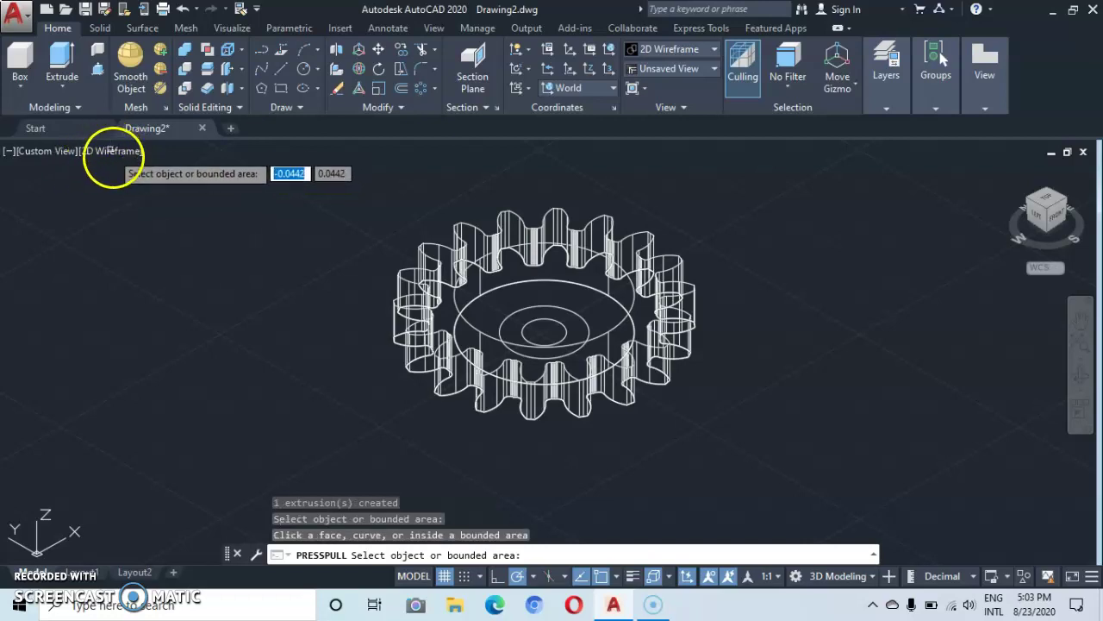
{"action": "right_click", "coordinate": [828, 453]}
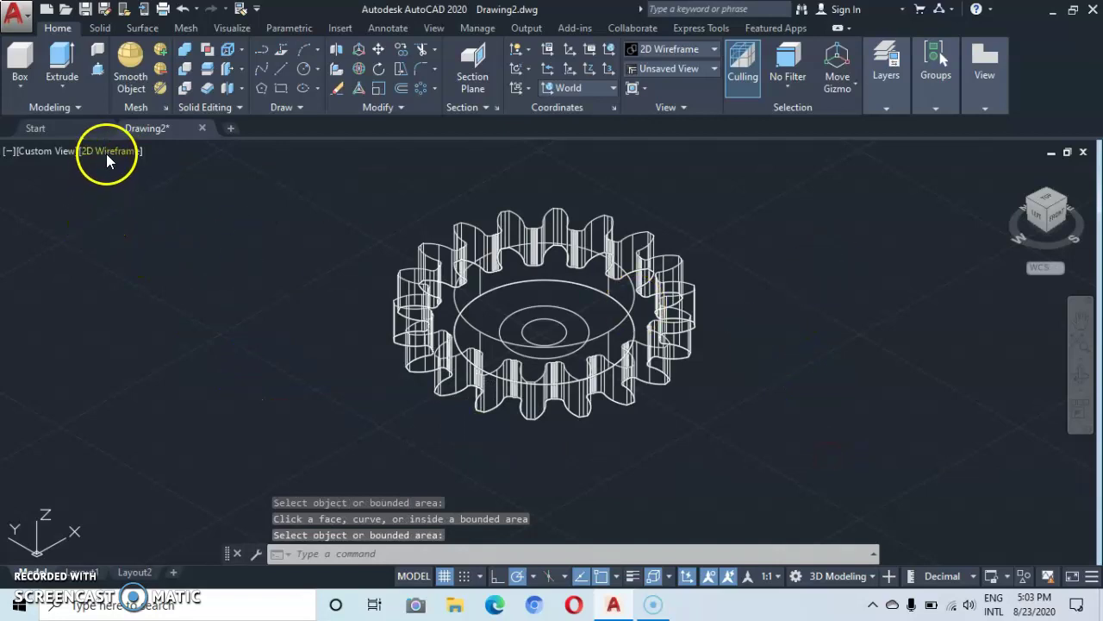
- Switch the viewport to the Hidden visual style and pick the inner circle area
{"action": "left_click", "coordinate": [107, 152]}
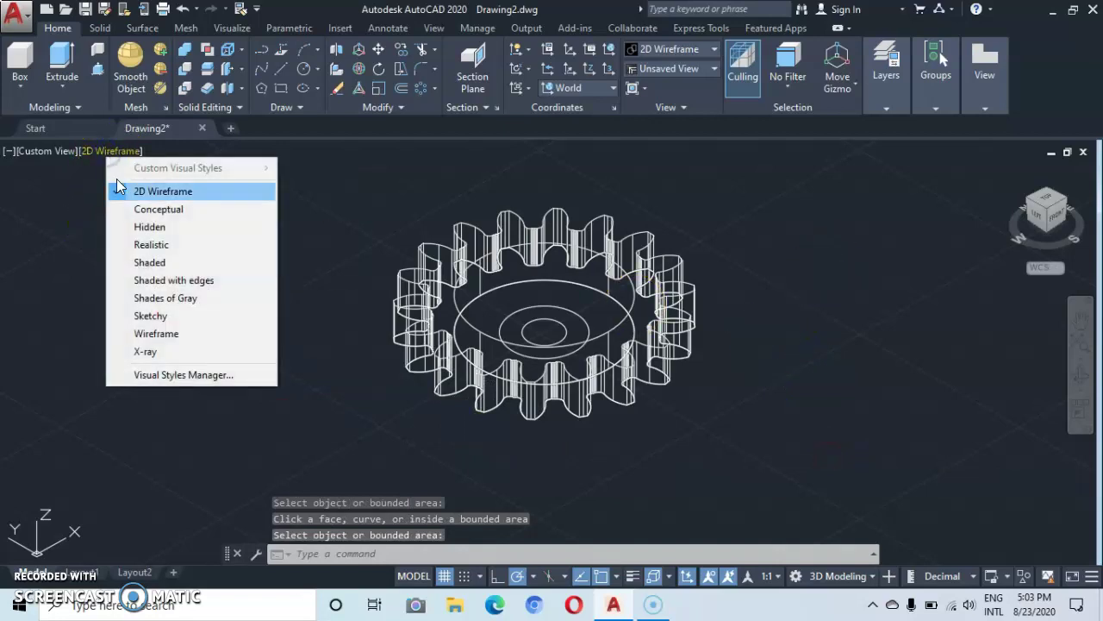
{"action": "left_click", "coordinate": [149, 228]}
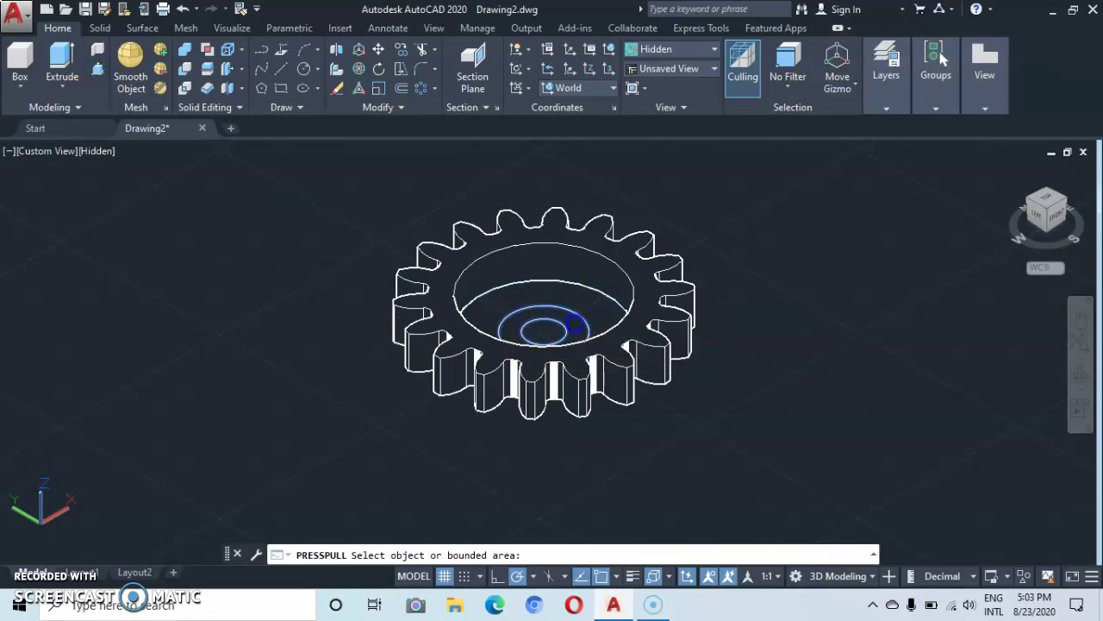
{"action": "left_click", "coordinate": [573, 322]}
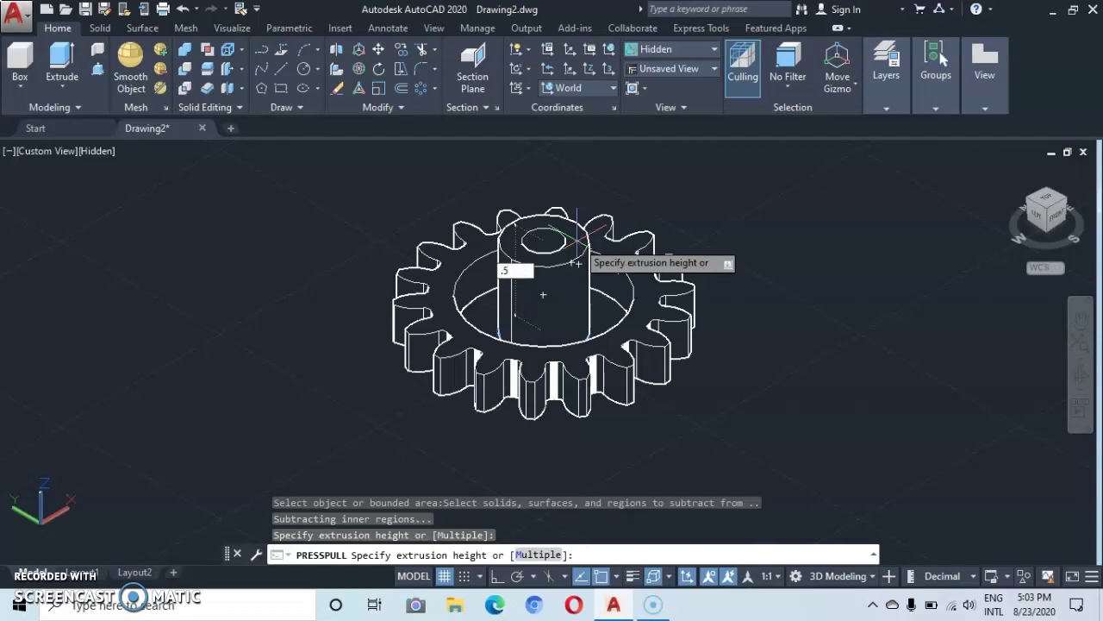
- Confirm the 0.5 hub height, then orbit the gear to a near-top view
{"action": "key", "text": "Return"}
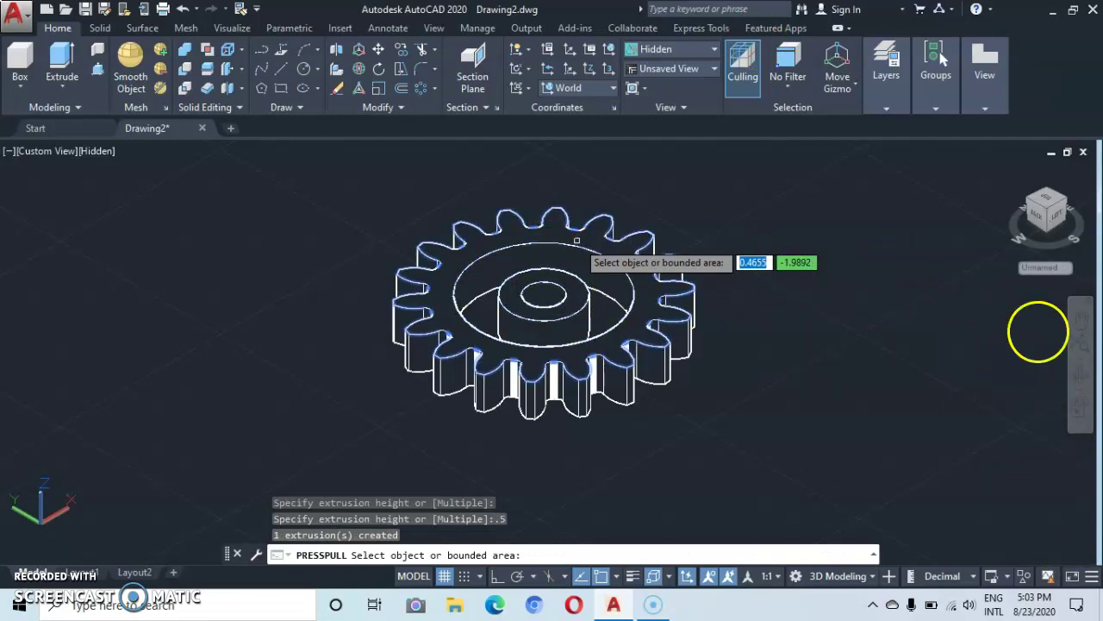
{"action": "key", "text": "Escape"}
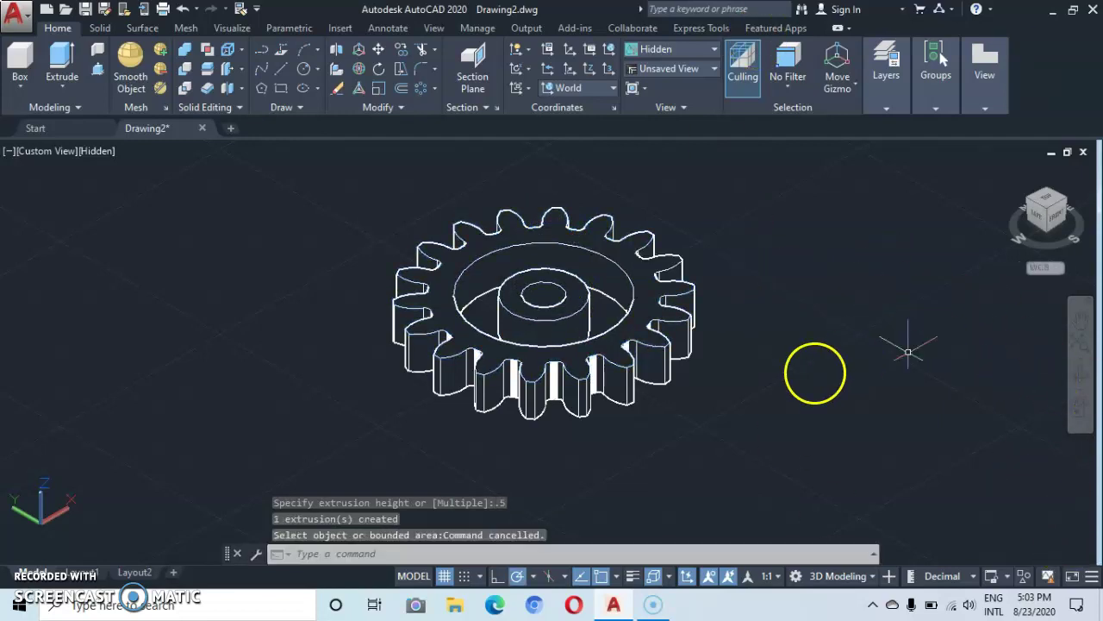
{"action": "left_click", "coordinate": [1083, 379]}
{"action": "left_click_drag", "start_coordinate": [566, 291], "coordinate": [561, 369]}
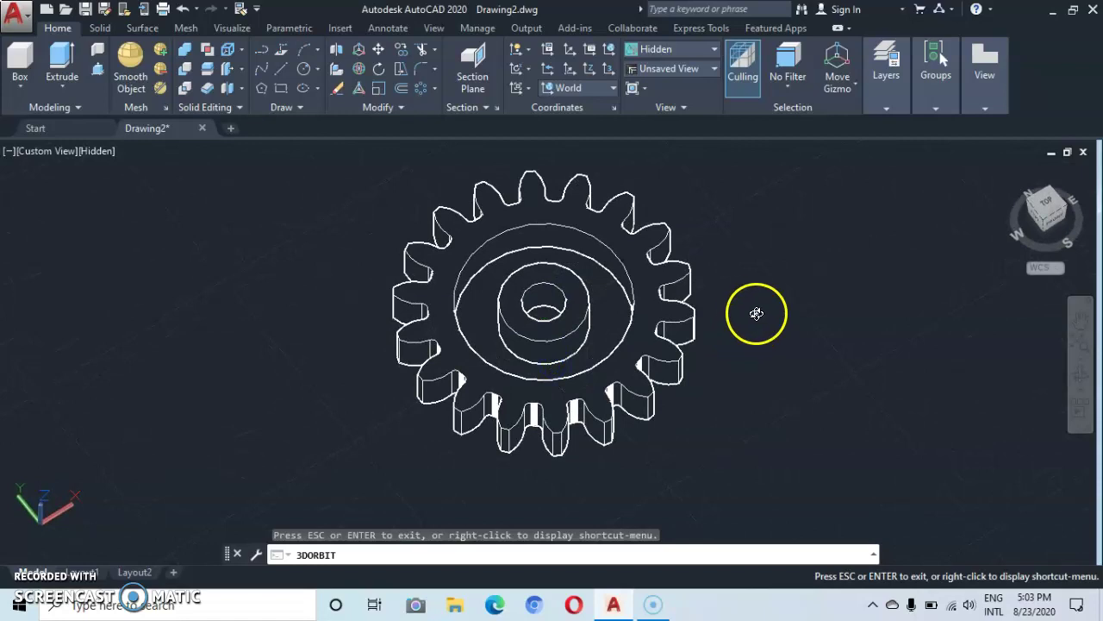
{"action": "key", "text": "Escape"}
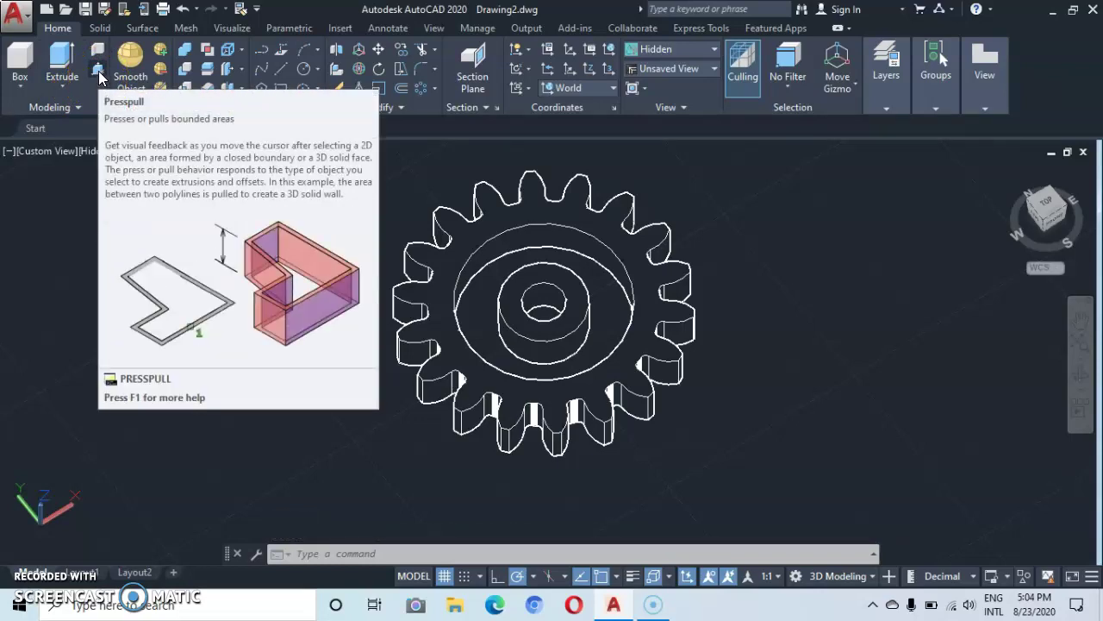
- Press-pull the ring area around the hub with a height of 0.25
{"action": "left_click", "coordinate": [99, 76]}
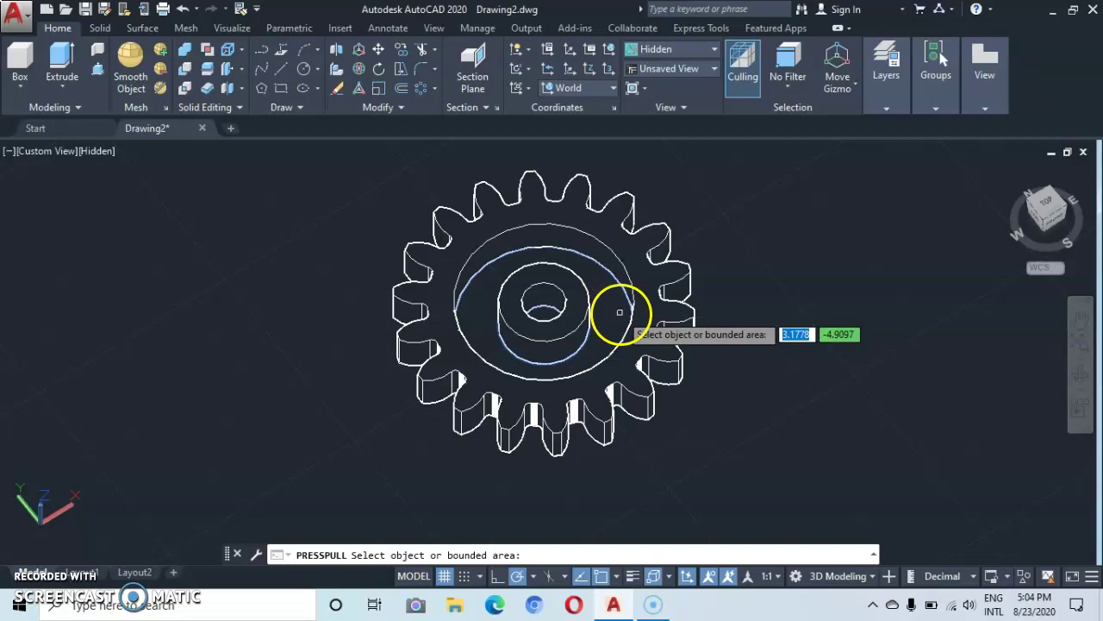
{"action": "left_click", "coordinate": [619, 312]}
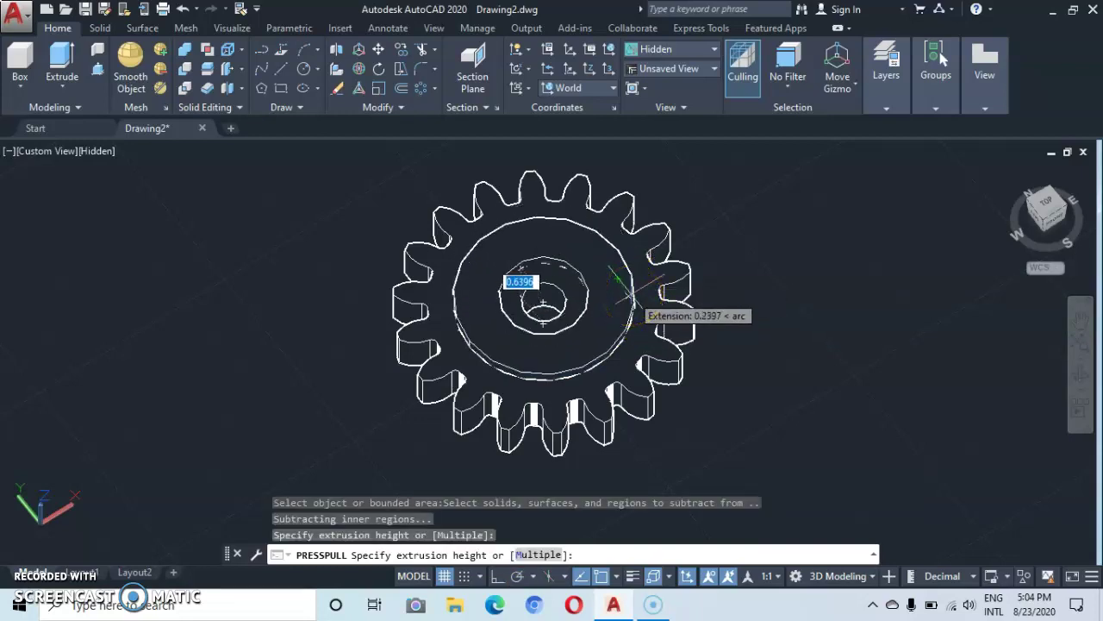
{"action": "key", "text": "BackSpace"}
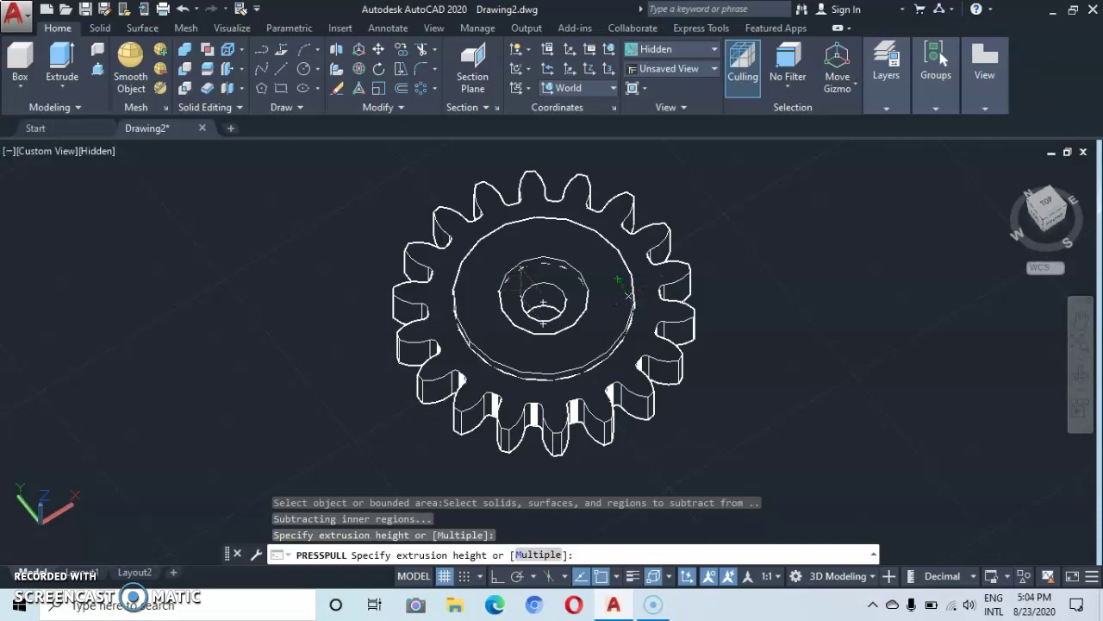
{"action": "type", "text": ".25"}
{"action": "key", "text": "Return"}
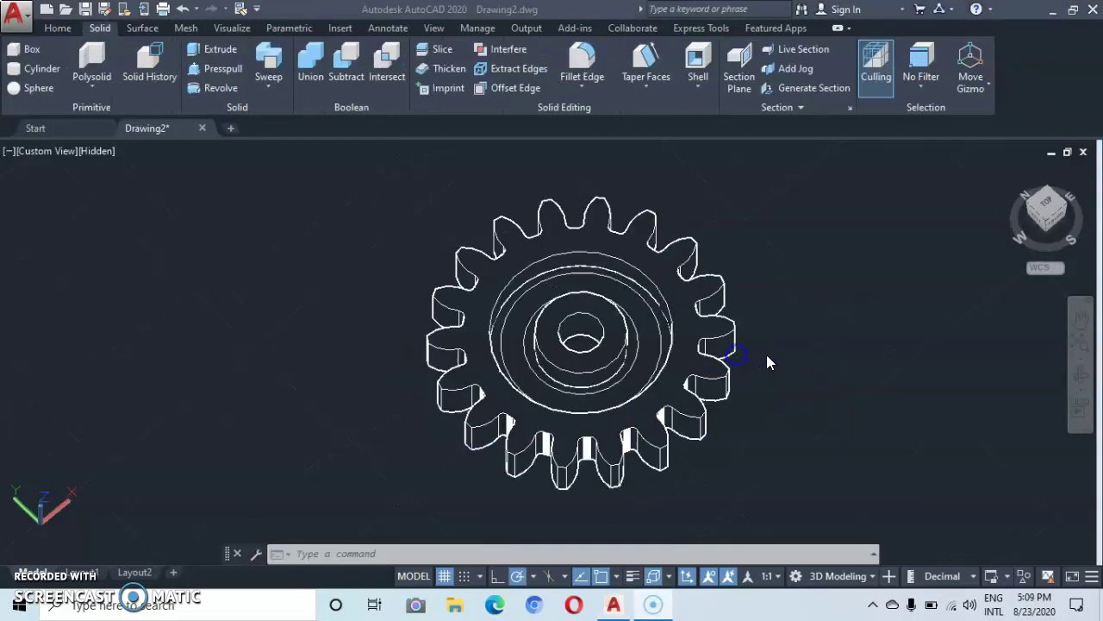
- View the gear from the Top and disable the Endpoint and Insertion object snaps
{"action": "left_click", "coordinate": [764, 343]}
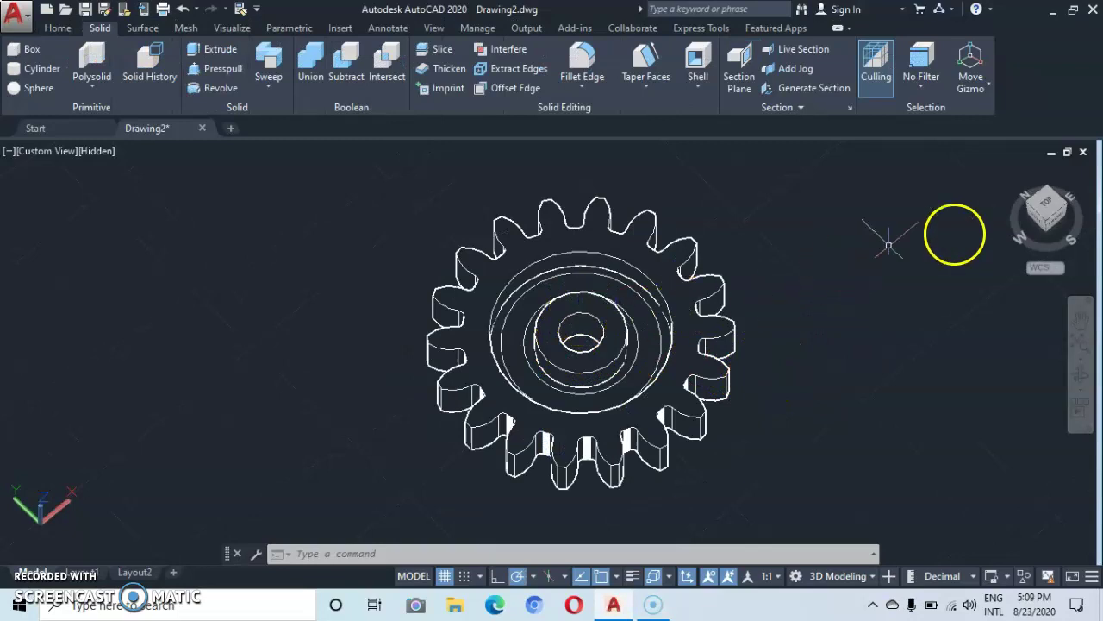
{"action": "left_click", "coordinate": [1046, 205]}
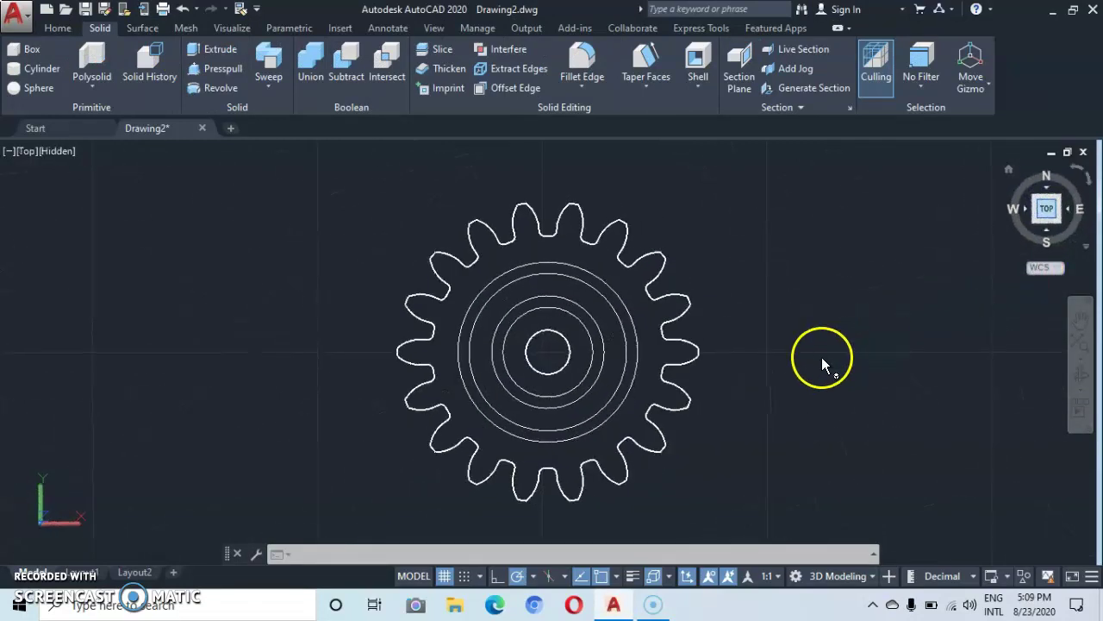
{"action": "left_click", "coordinate": [617, 575]}
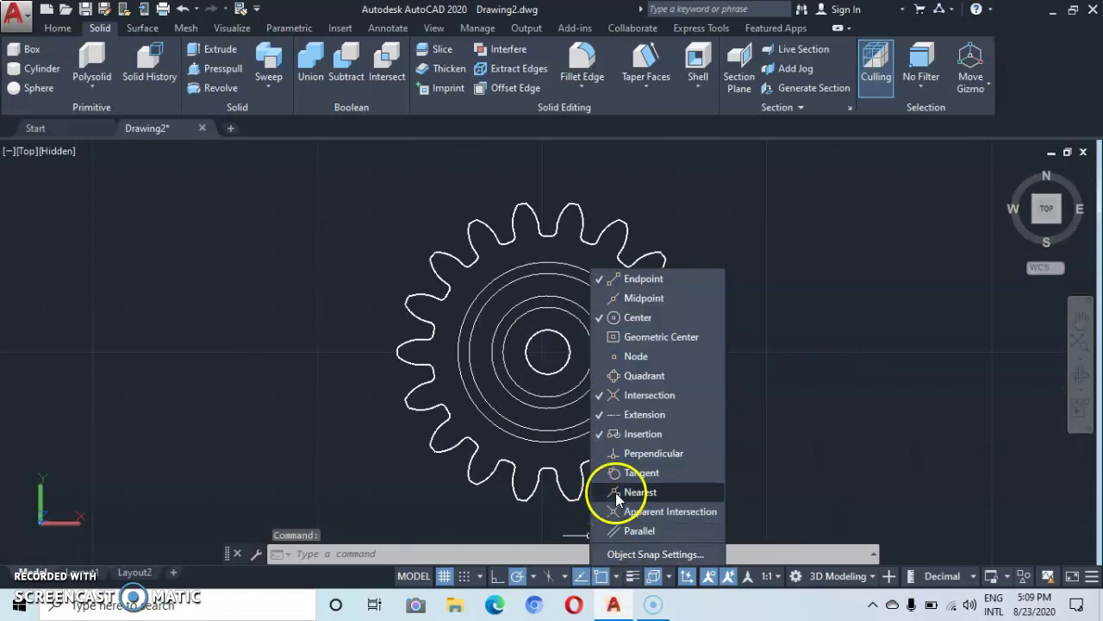
{"action": "left_click", "coordinate": [600, 280]}
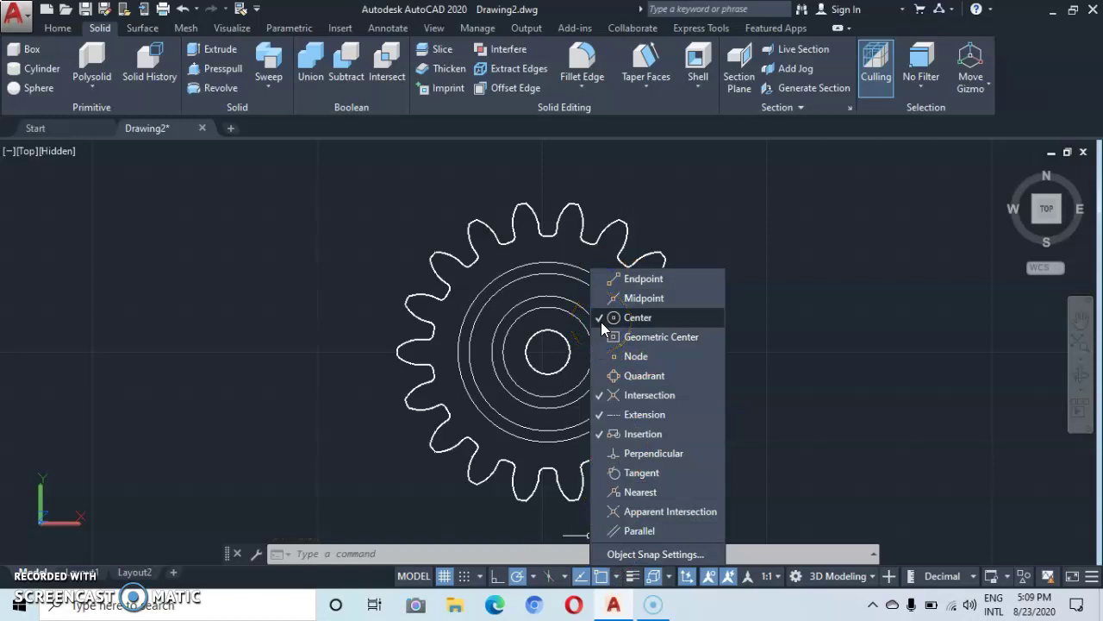
{"action": "left_click", "coordinate": [597, 437]}
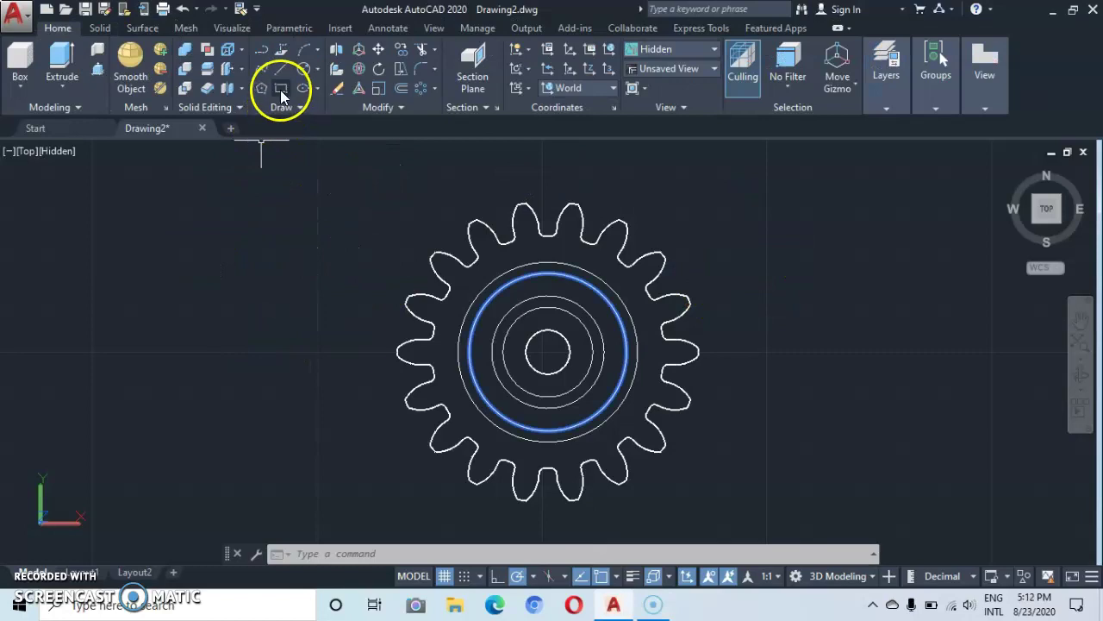
- Draw a small keyway rectangle at the bore's top edge and orbit into a 3D view
{"action": "left_click", "coordinate": [281, 90]}
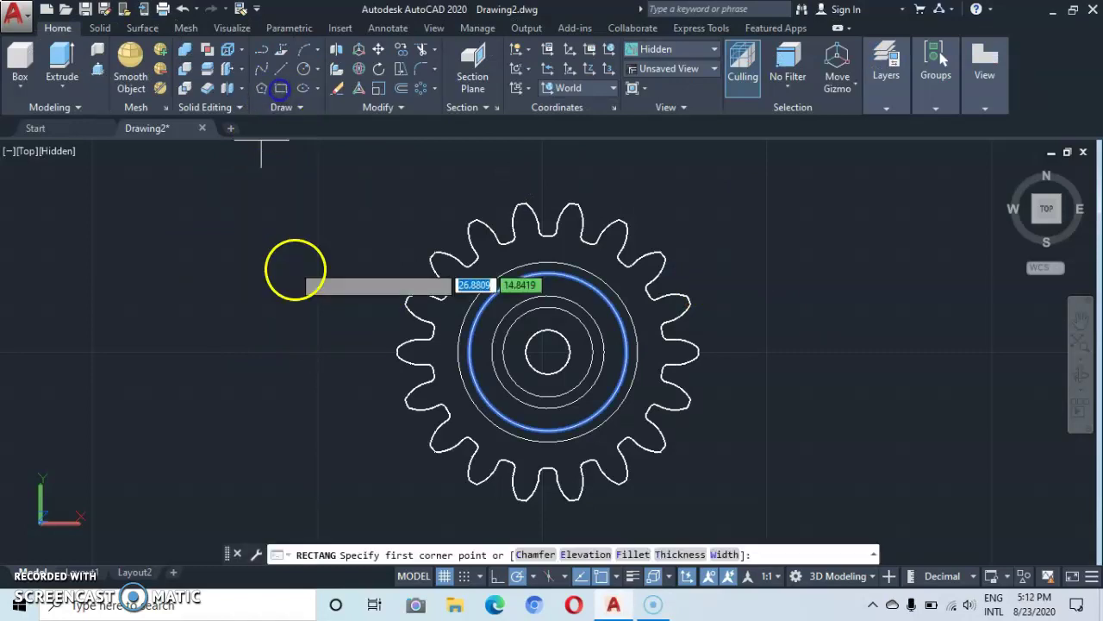
{"action": "left_click", "coordinate": [539, 327]}
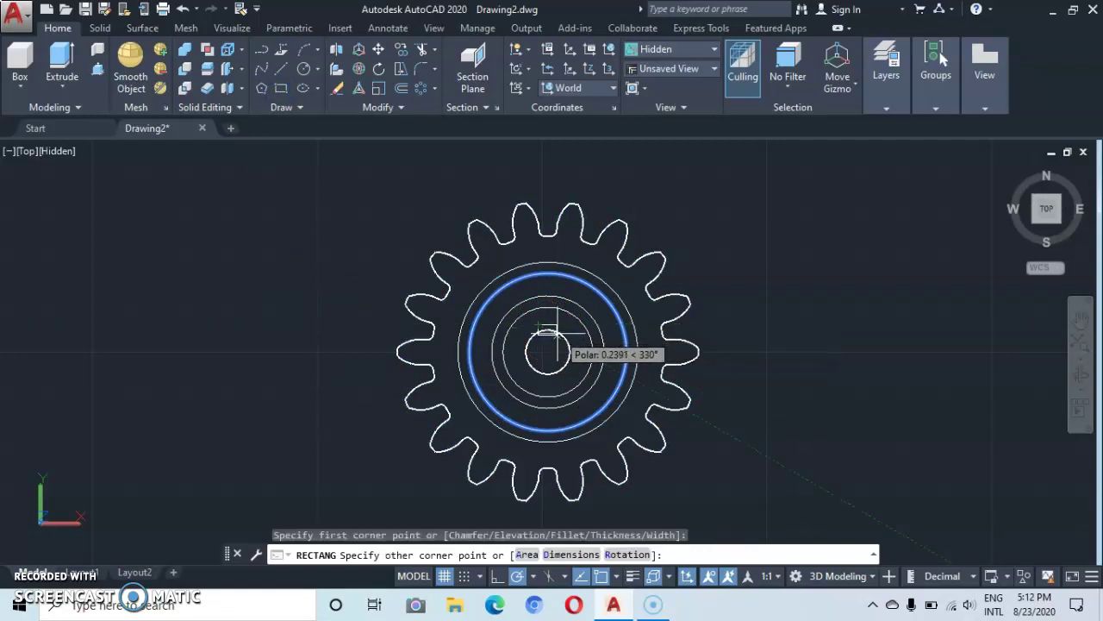
{"action": "left_click", "coordinate": [559, 336]}
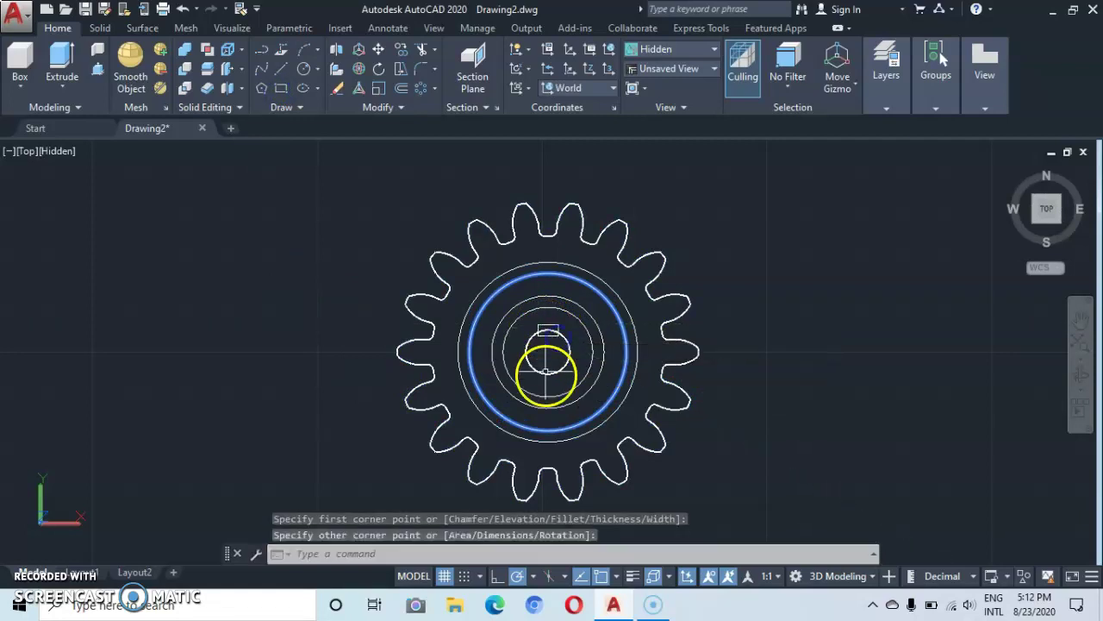
{"action": "left_click", "coordinate": [1083, 377]}
{"action": "left_click_drag", "start_coordinate": [658, 464], "coordinate": [750, 407]}
- Exit the orbit and turn off the background grid
{"action": "right_click", "coordinate": [801, 423]}
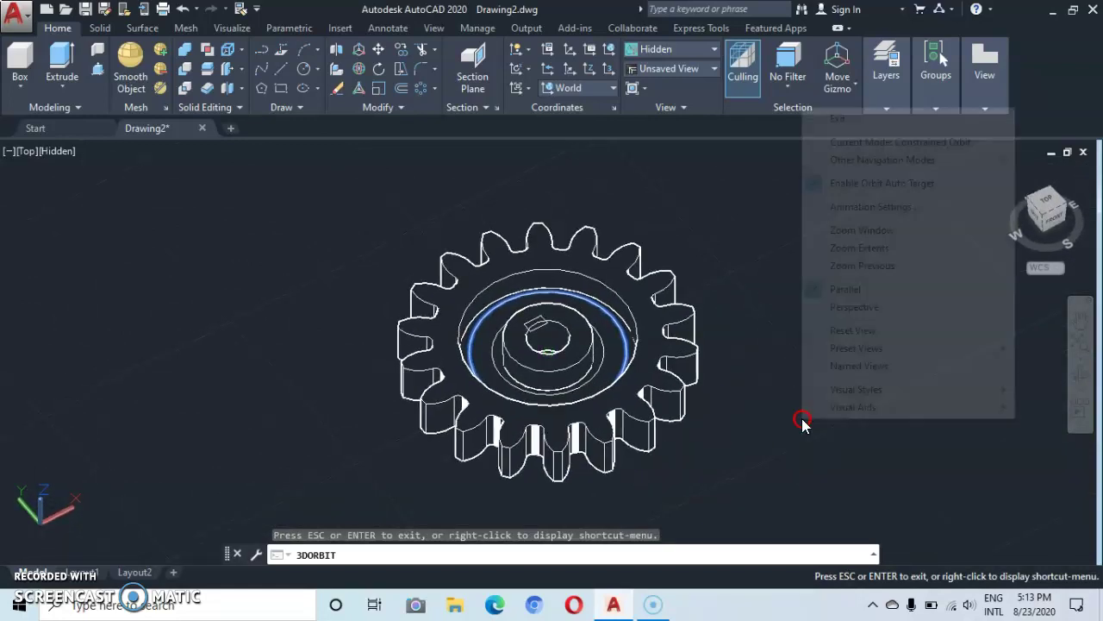
{"action": "left_click", "coordinate": [832, 118]}
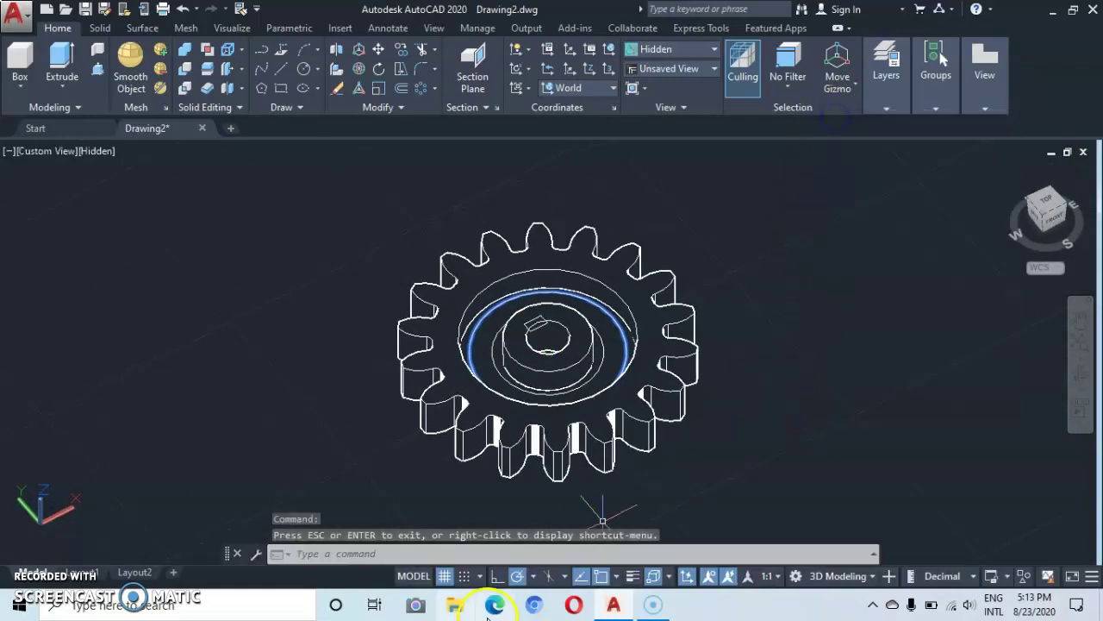
{"action": "left_click", "coordinate": [443, 577]}
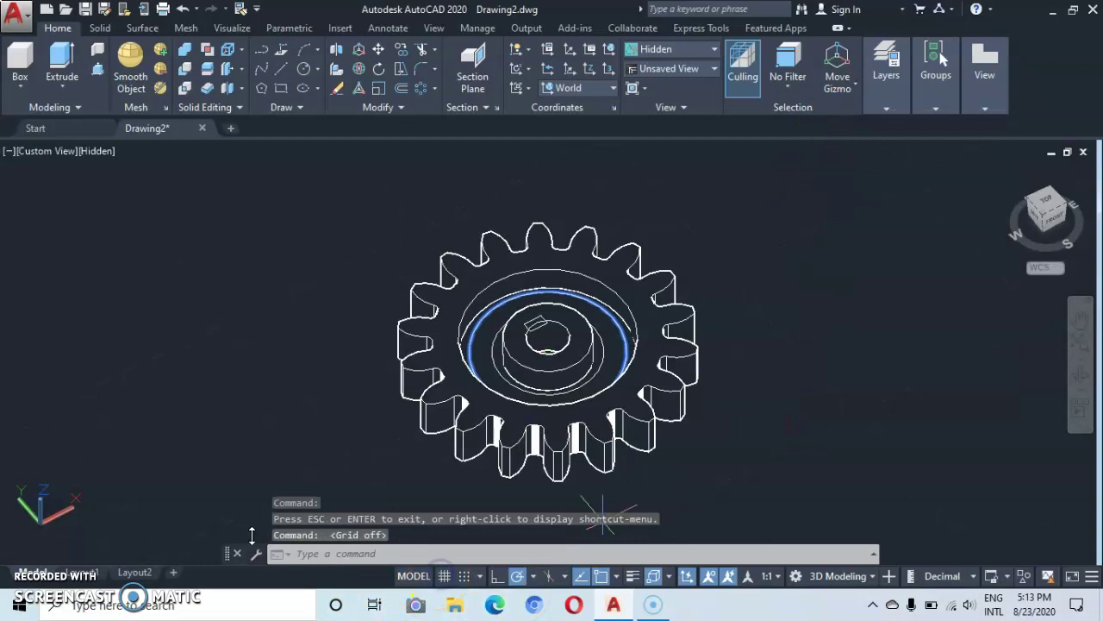
- Extrude the keyway rectangle downward into a long bar passing through the gear
{"action": "left_click", "coordinate": [62, 69]}
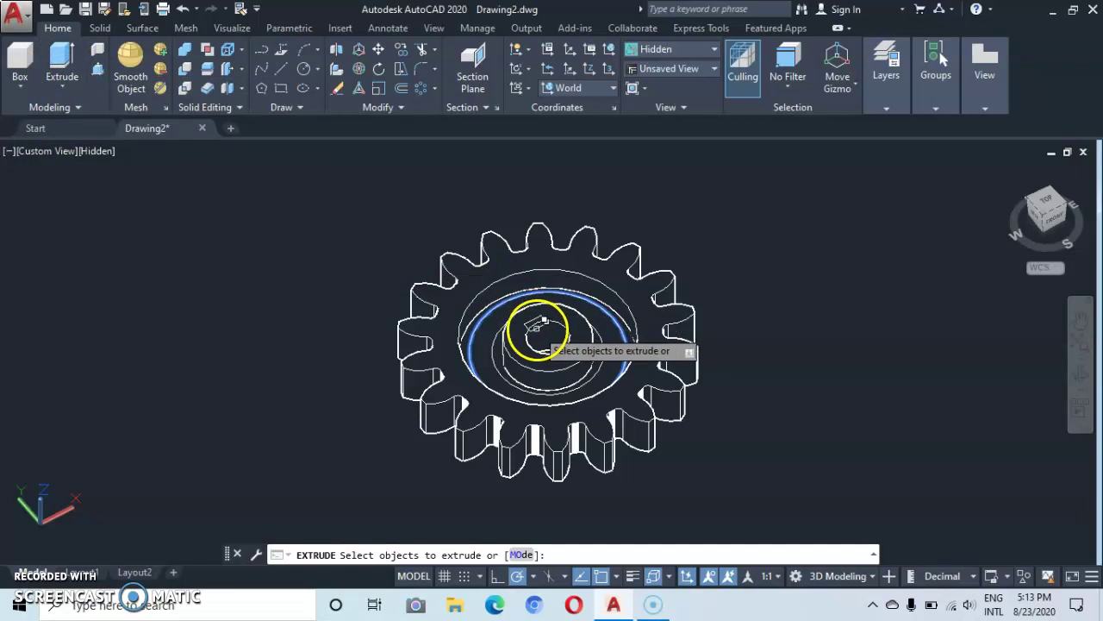
{"action": "left_click", "coordinate": [536, 324]}
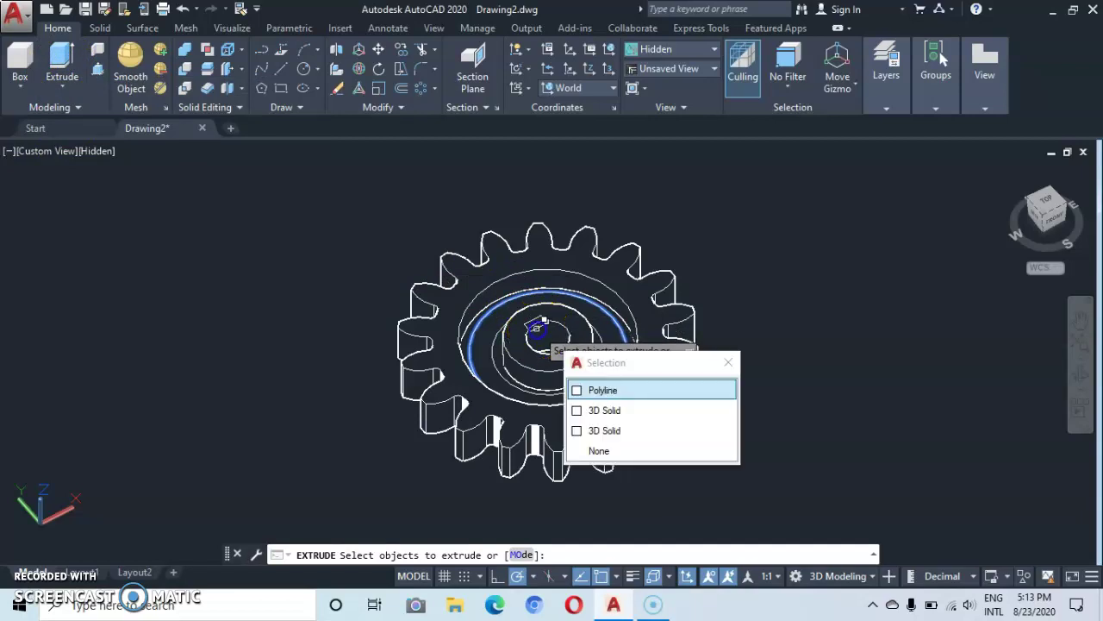
{"action": "left_click", "coordinate": [600, 391]}
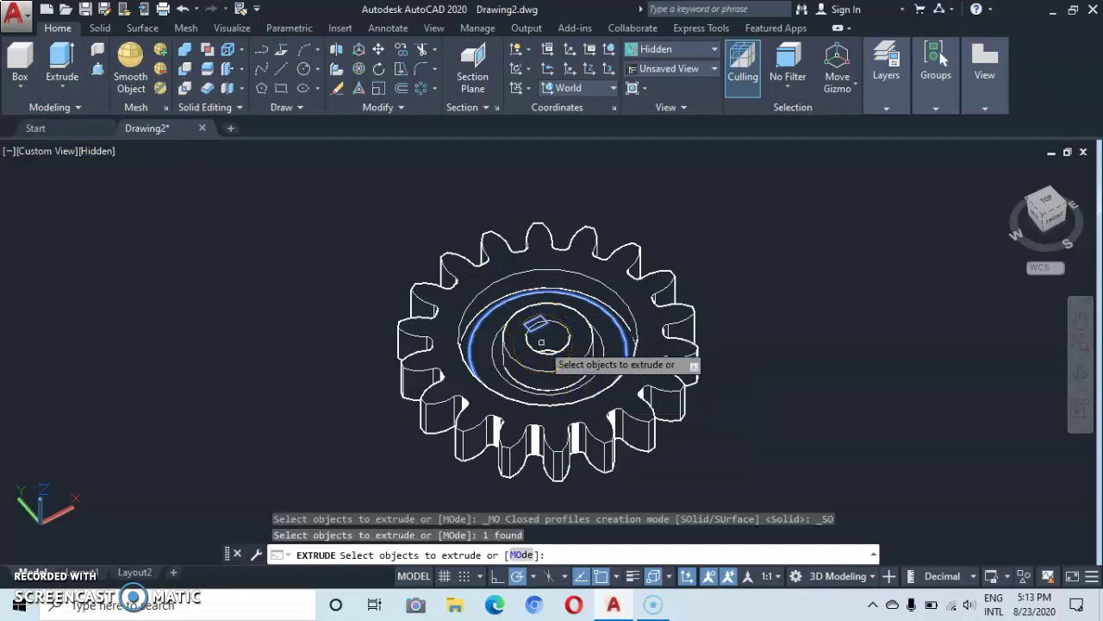
{"action": "key", "text": "Return"}
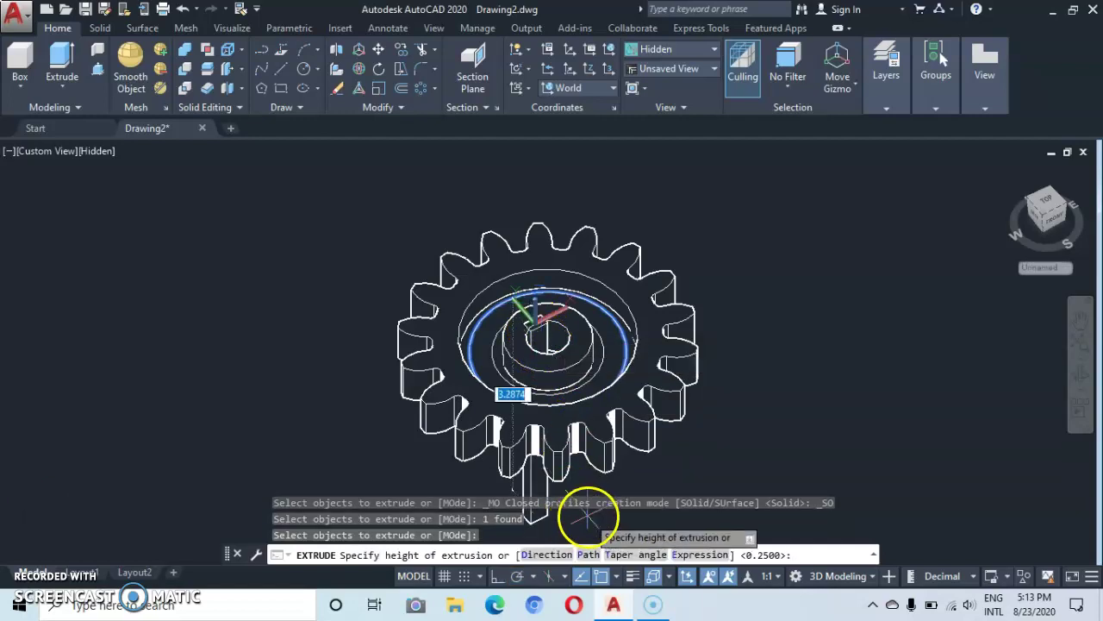
{"action": "middle_click_drag", "start_coordinate": [581, 460], "coordinate": [557, 301], "text": "shift"}
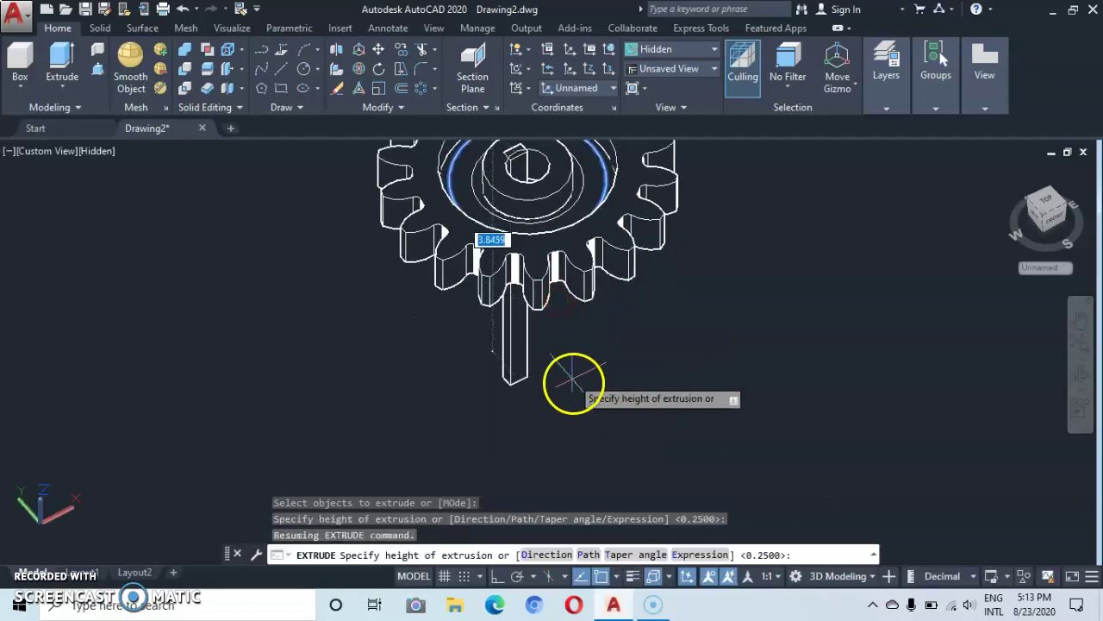
{"action": "middle_click_drag", "start_coordinate": [530, 231], "coordinate": [527, 362], "text": "shift"}
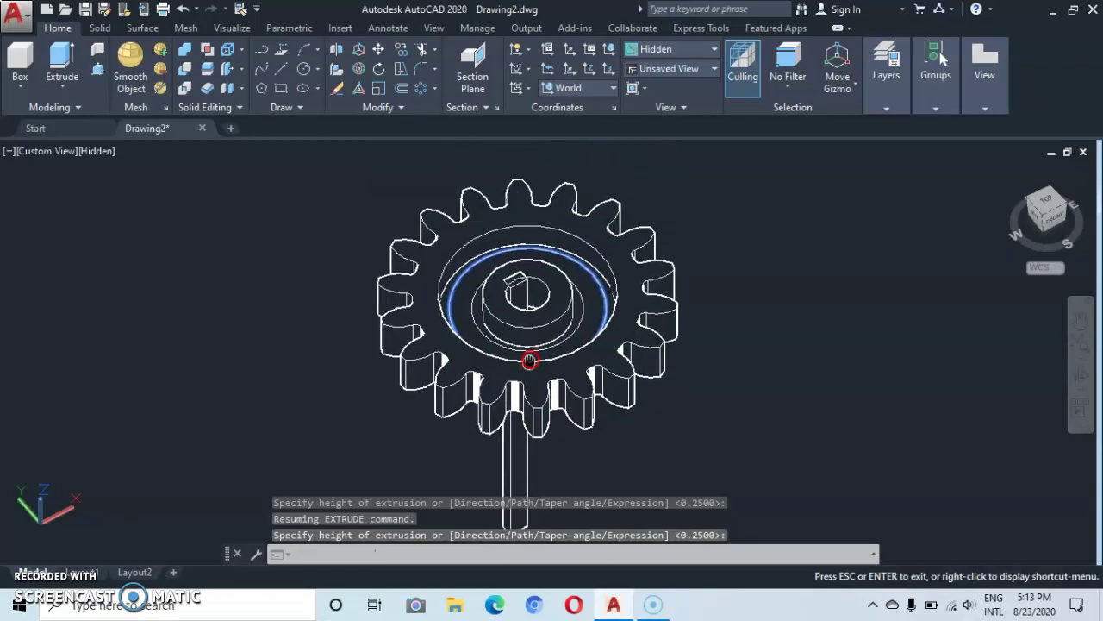
{"action": "key", "text": "Return"}
{"action": "scroll", "coordinate": [527, 362], "scroll_direction": "down", "scroll_amount": 2}
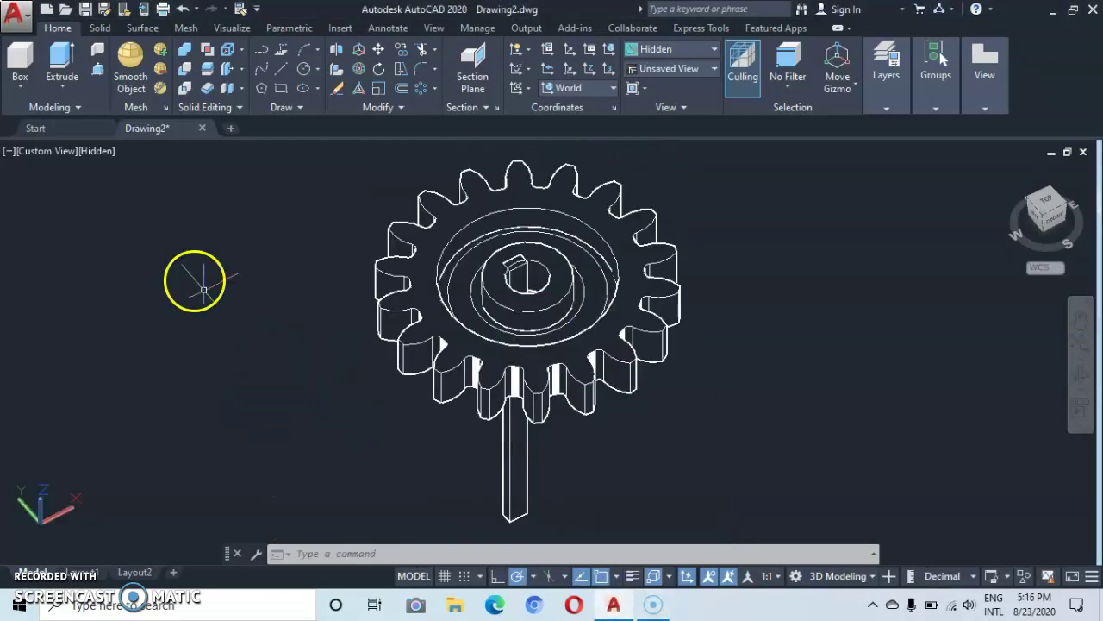
- Subtract the extruded keyway bar from the hub solid
{"action": "left_click", "coordinate": [186, 72]}
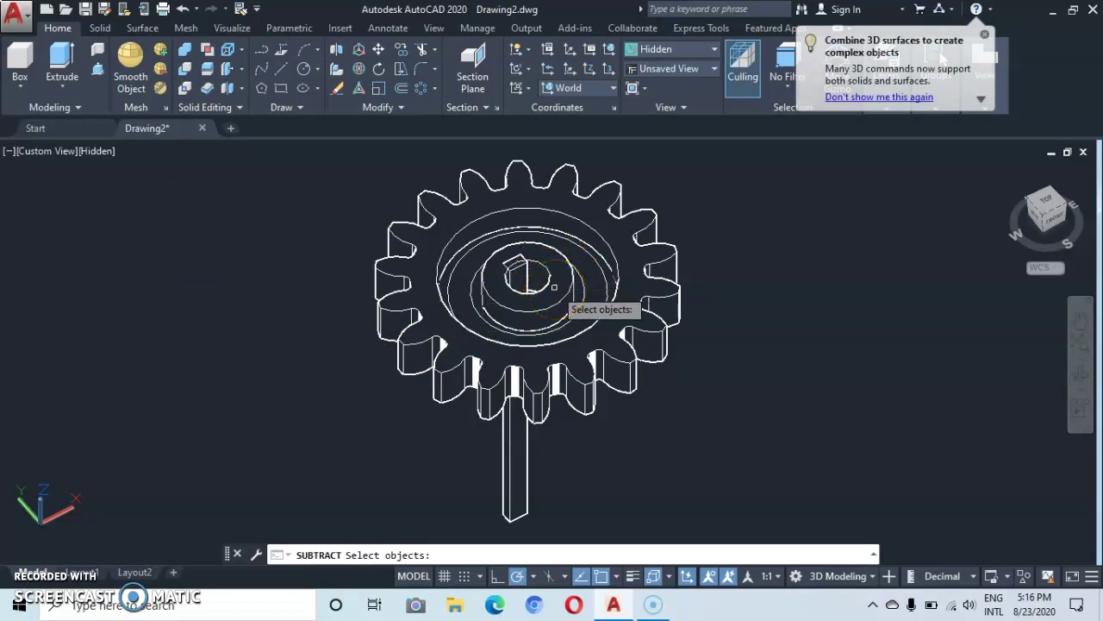
{"action": "left_click", "coordinate": [554, 287]}
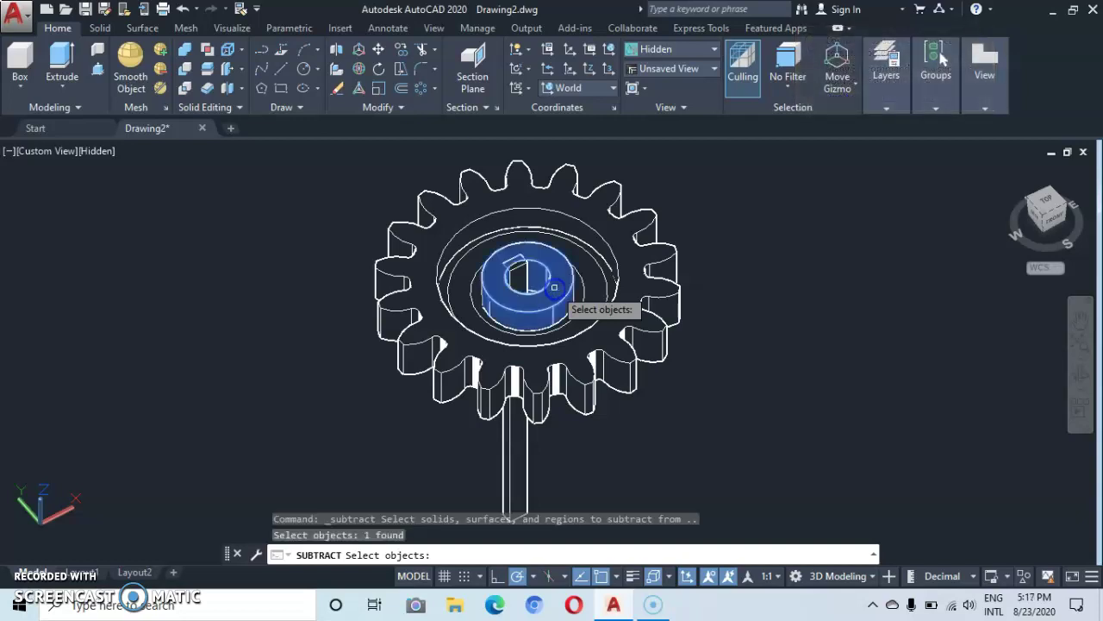
{"action": "key", "text": "Return"}
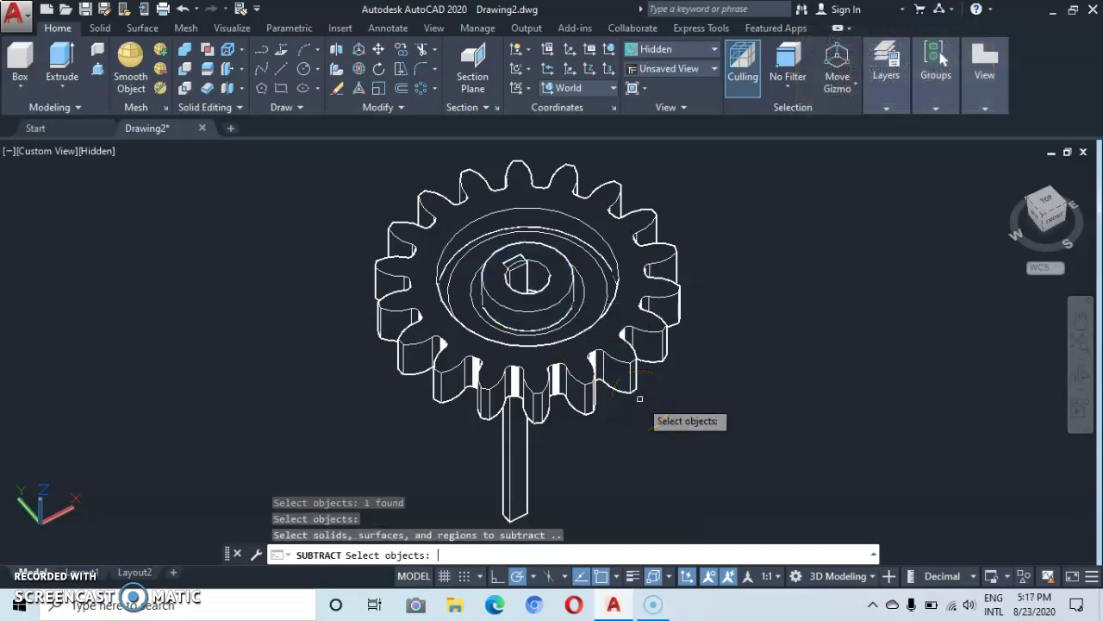
{"action": "left_click", "coordinate": [516, 470]}
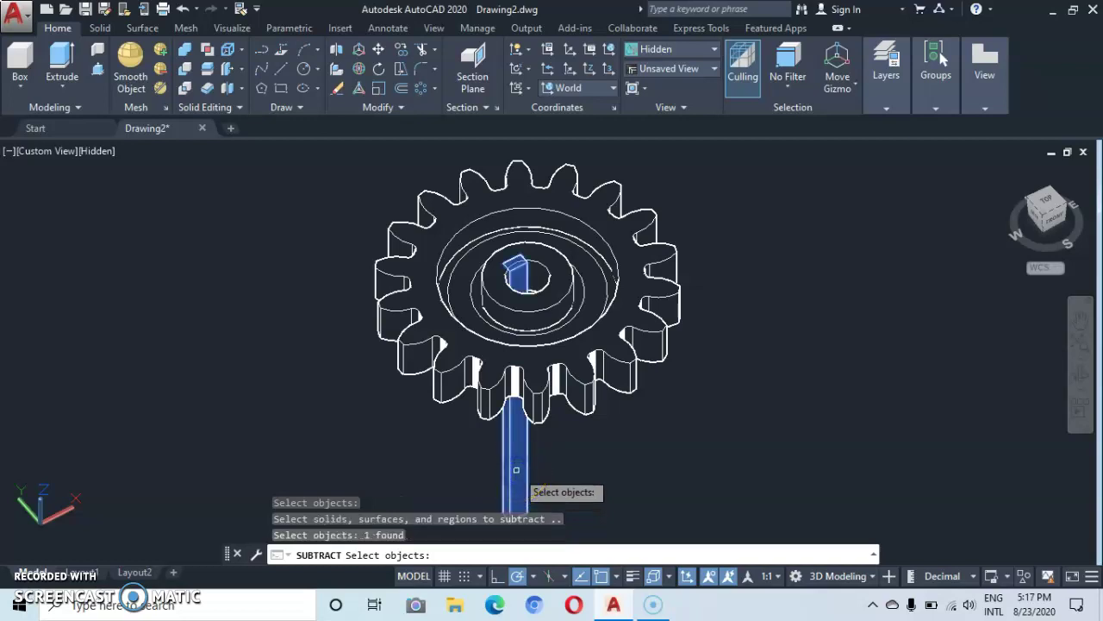
{"action": "key", "text": "Return"}
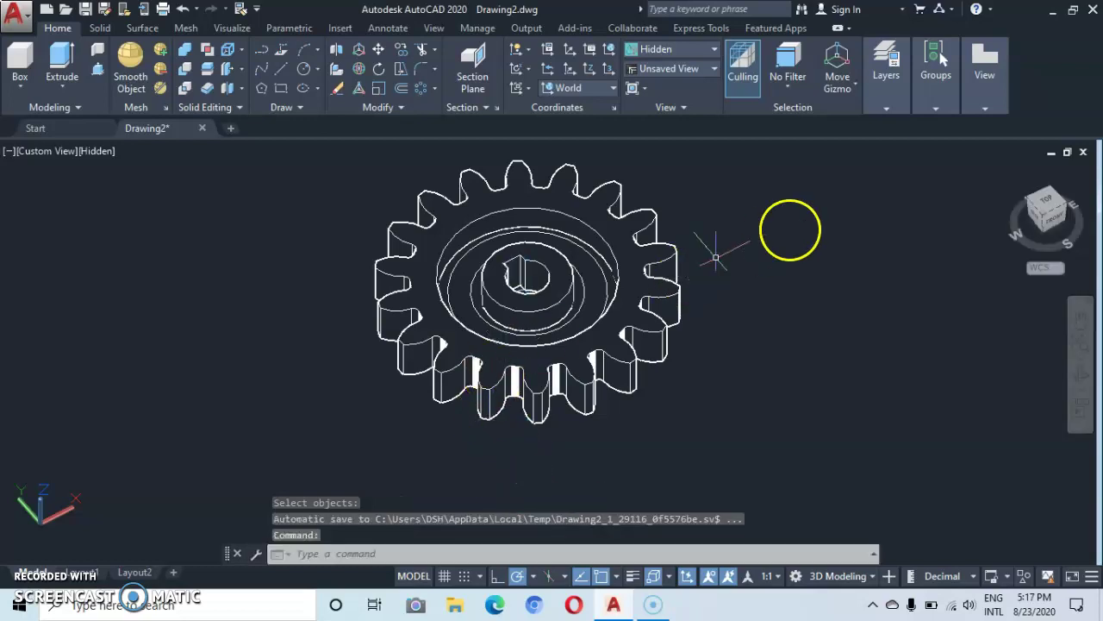
- Union all seven gear solids picked with a selection window
{"action": "middle_click_drag", "start_coordinate": [511, 222], "coordinate": [512, 250], "text": "shift"}
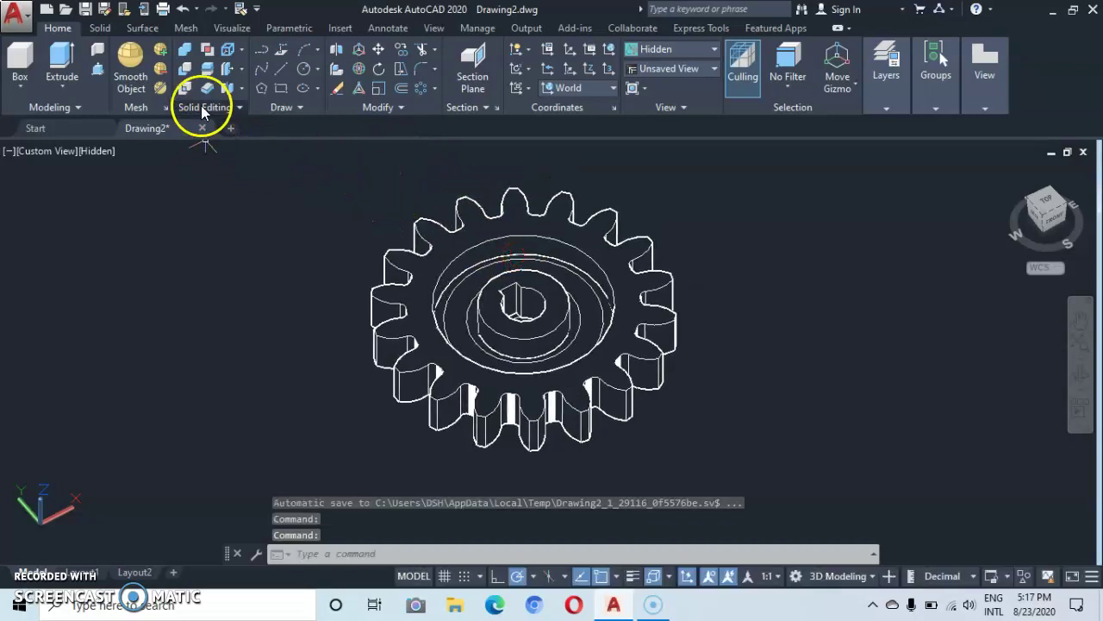
{"action": "left_click", "coordinate": [185, 52]}
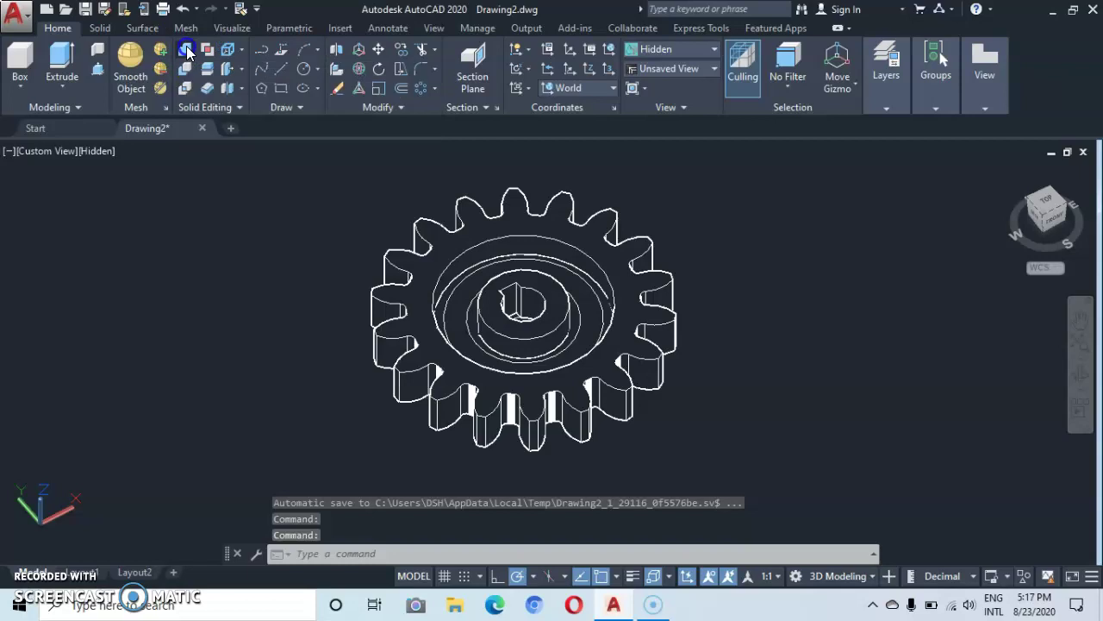
{"action": "left_click", "coordinate": [364, 162]}
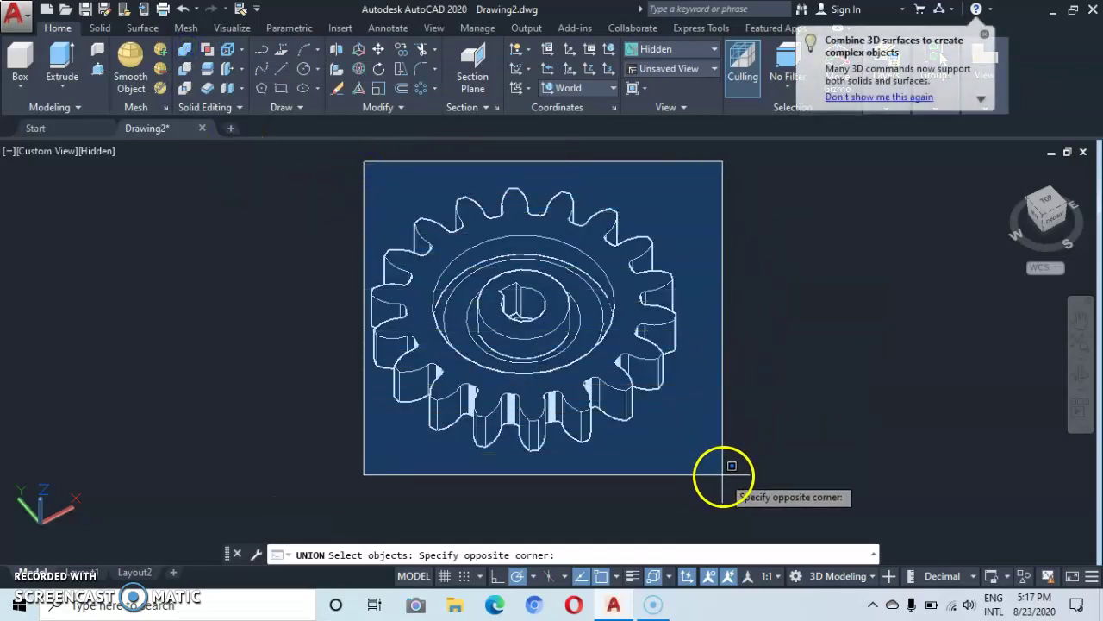
{"action": "left_click", "coordinate": [729, 464]}
{"action": "key", "text": "Return"}
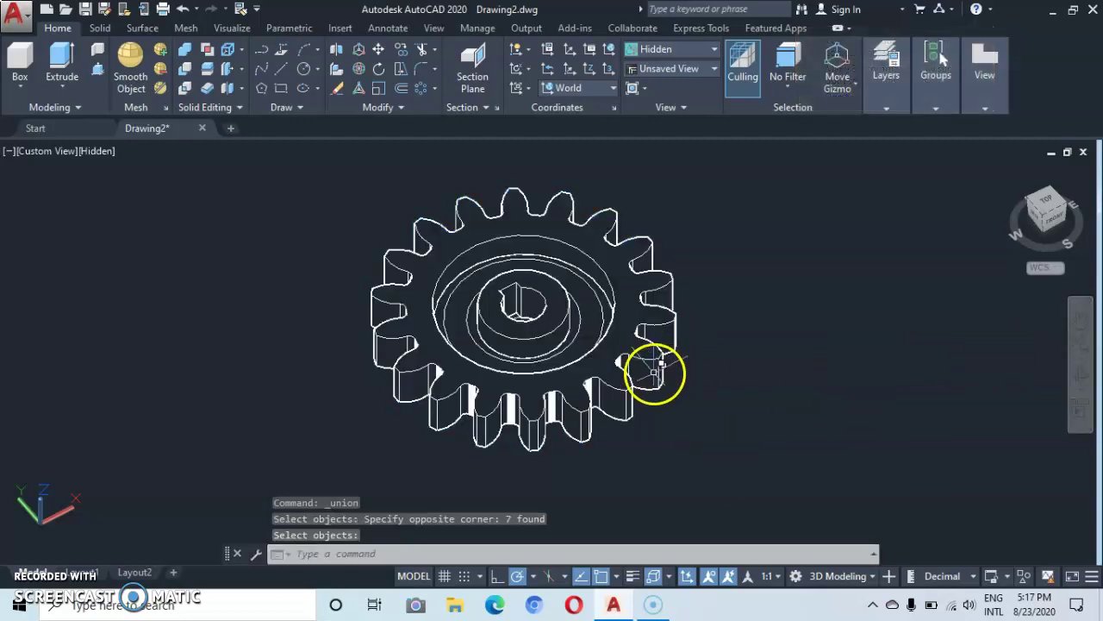
- Select the gear to confirm it is one solid, then orbit to face its top
{"action": "left_click", "coordinate": [654, 356]}
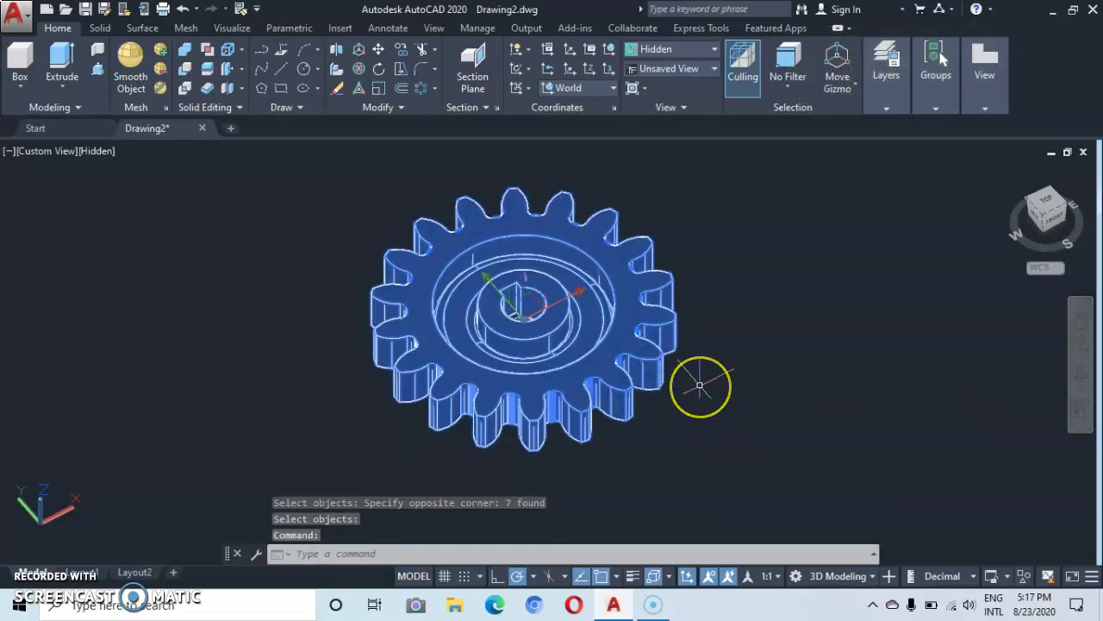
{"action": "key", "text": "Escape"}
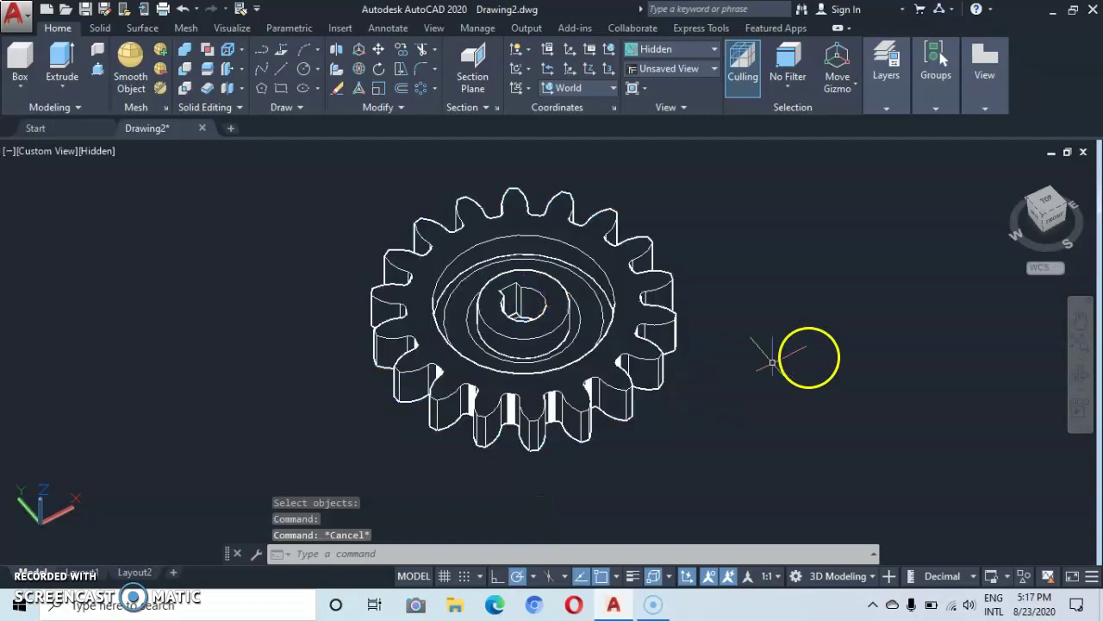
{"action": "left_click", "coordinate": [1081, 377]}
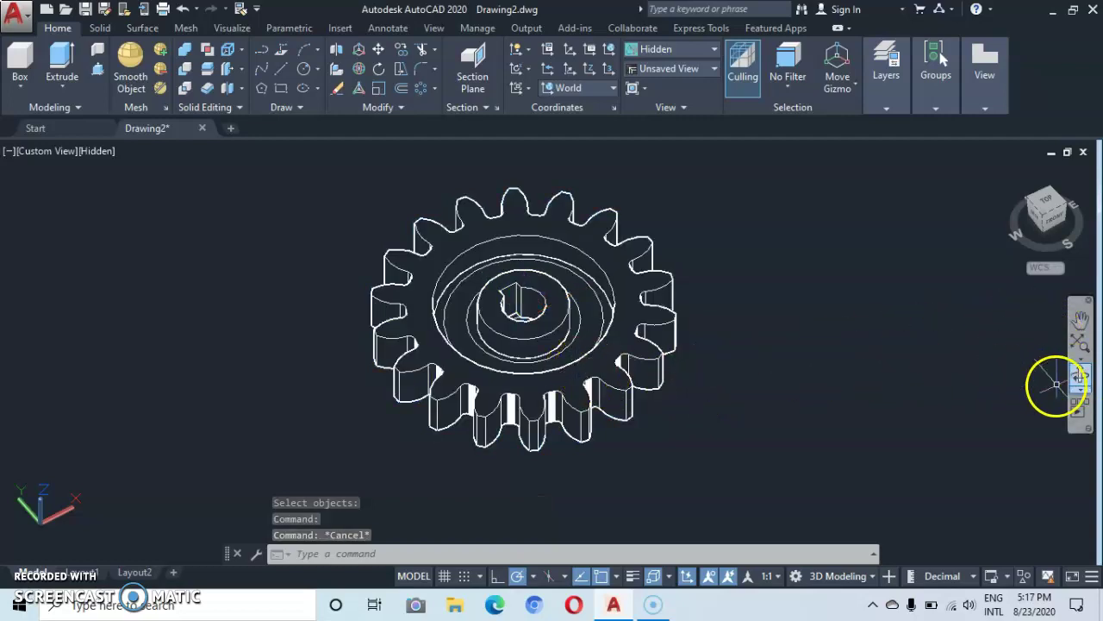
{"action": "left_click", "coordinate": [1081, 377]}
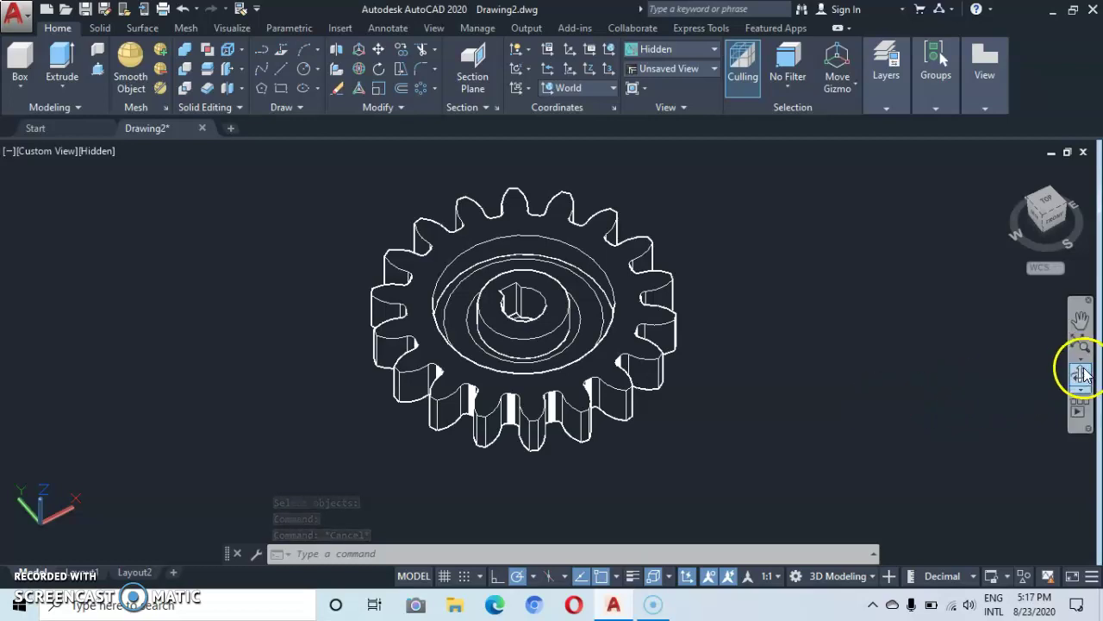